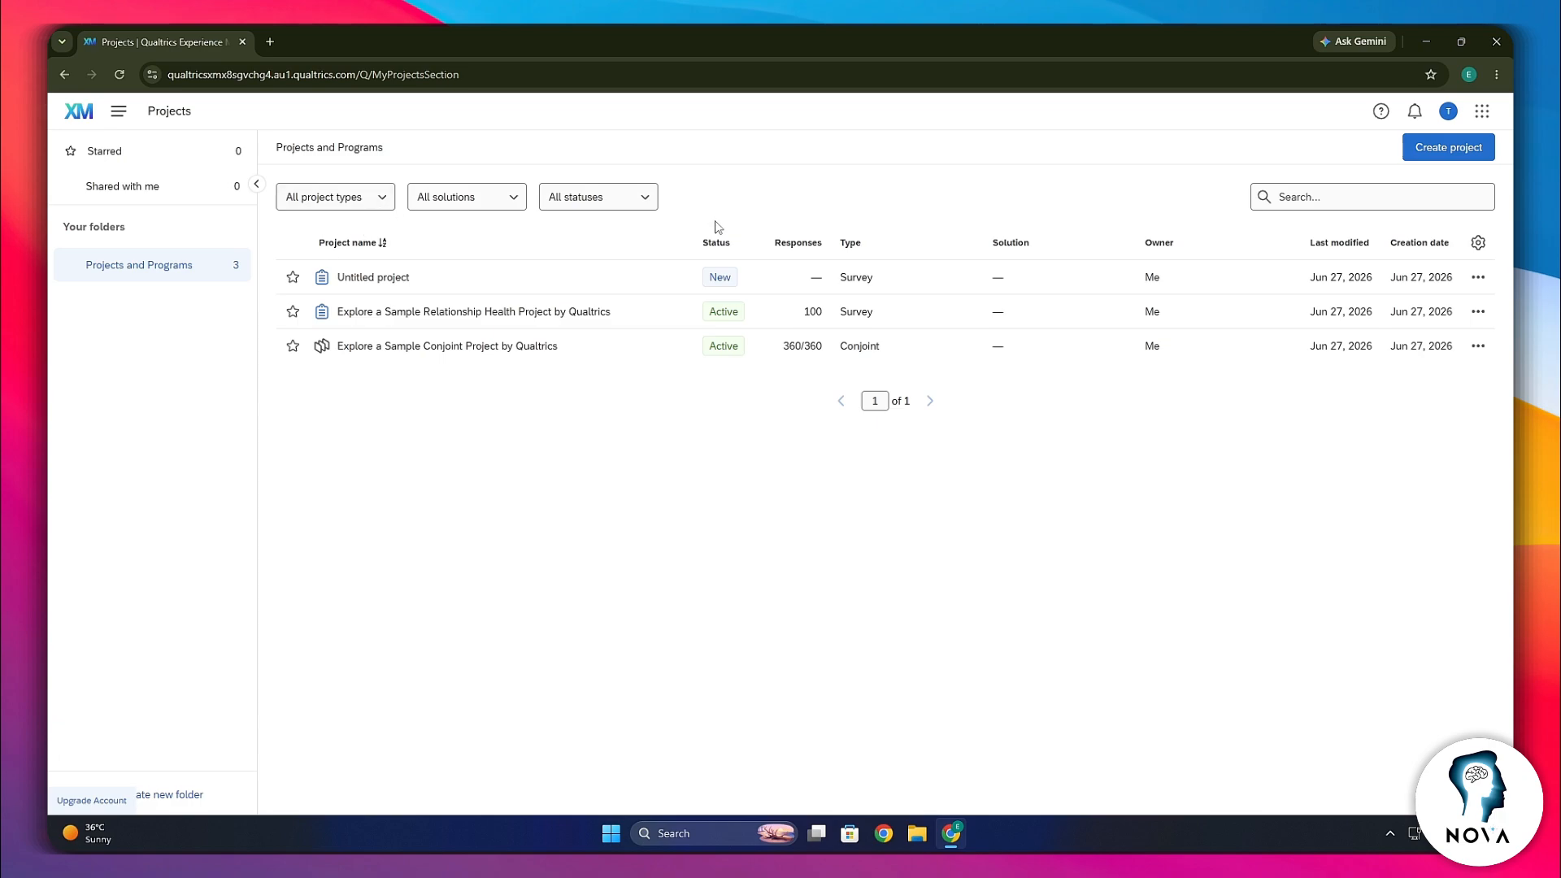
# Start a new Survey project from scratch
pyautogui.click(1456, 155)
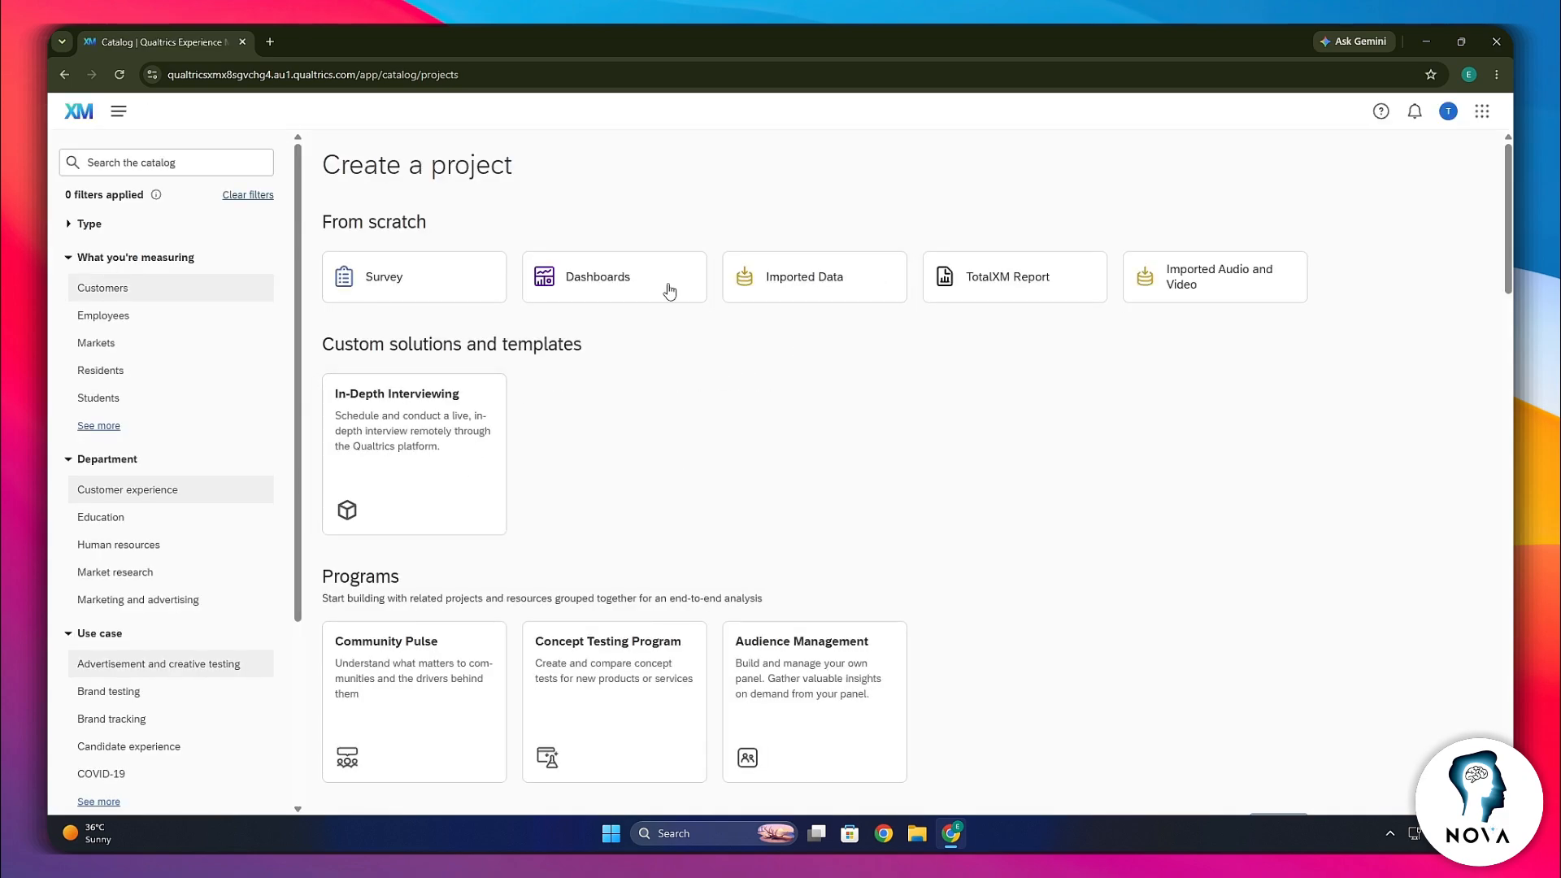
pyautogui.click(411, 277)
pyautogui.click(1340, 786)
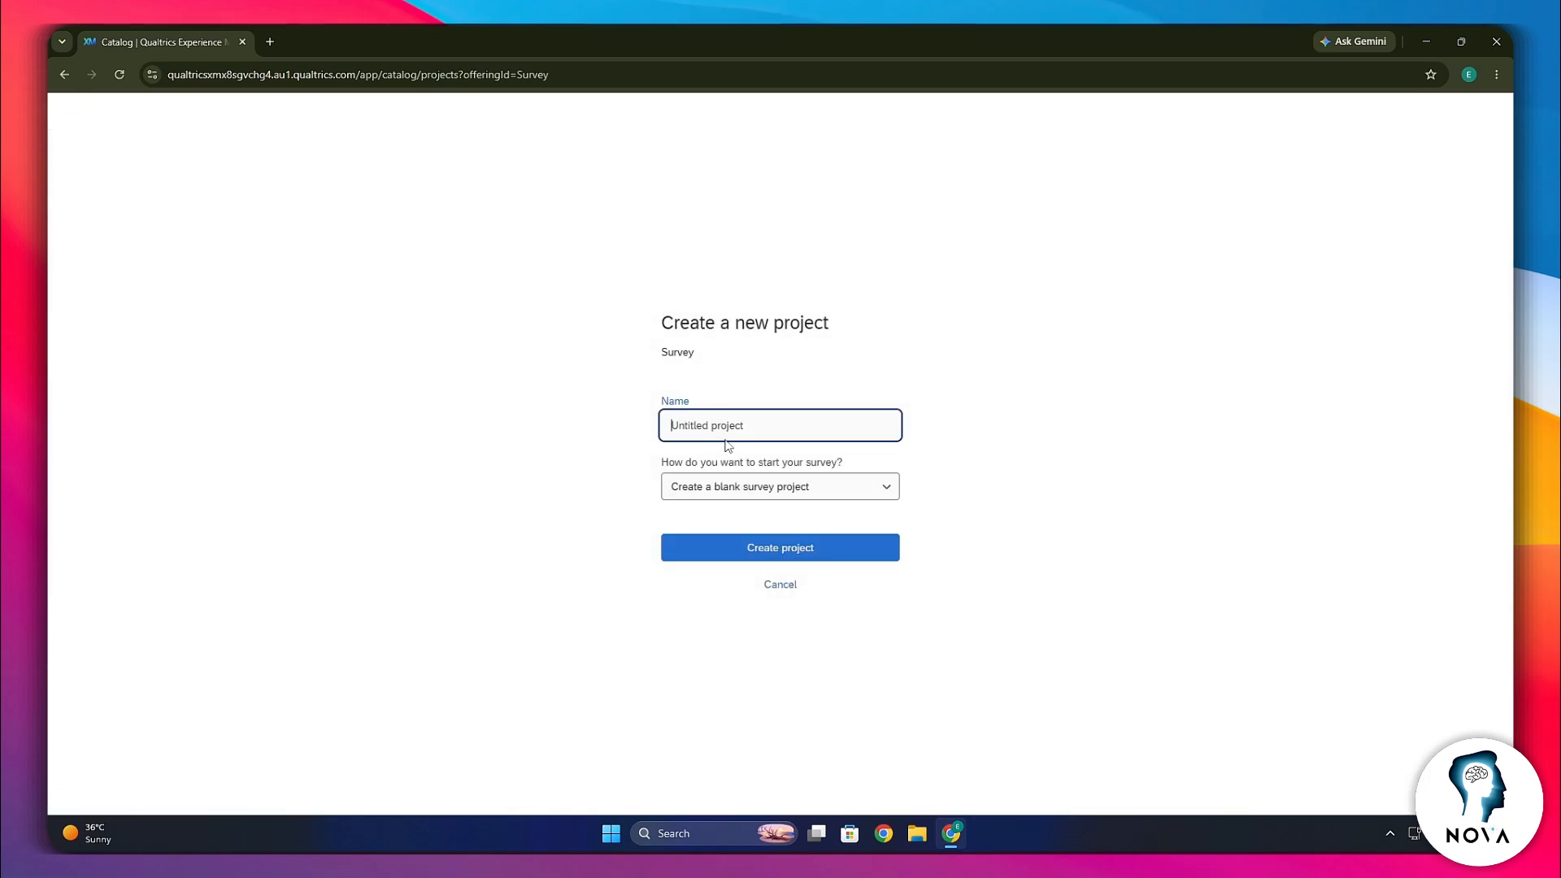
# Name the project "Feedback Survey" and create it as a blank survey project
pyautogui.write('Feddback Survey')
pyautogui.click(738, 488)
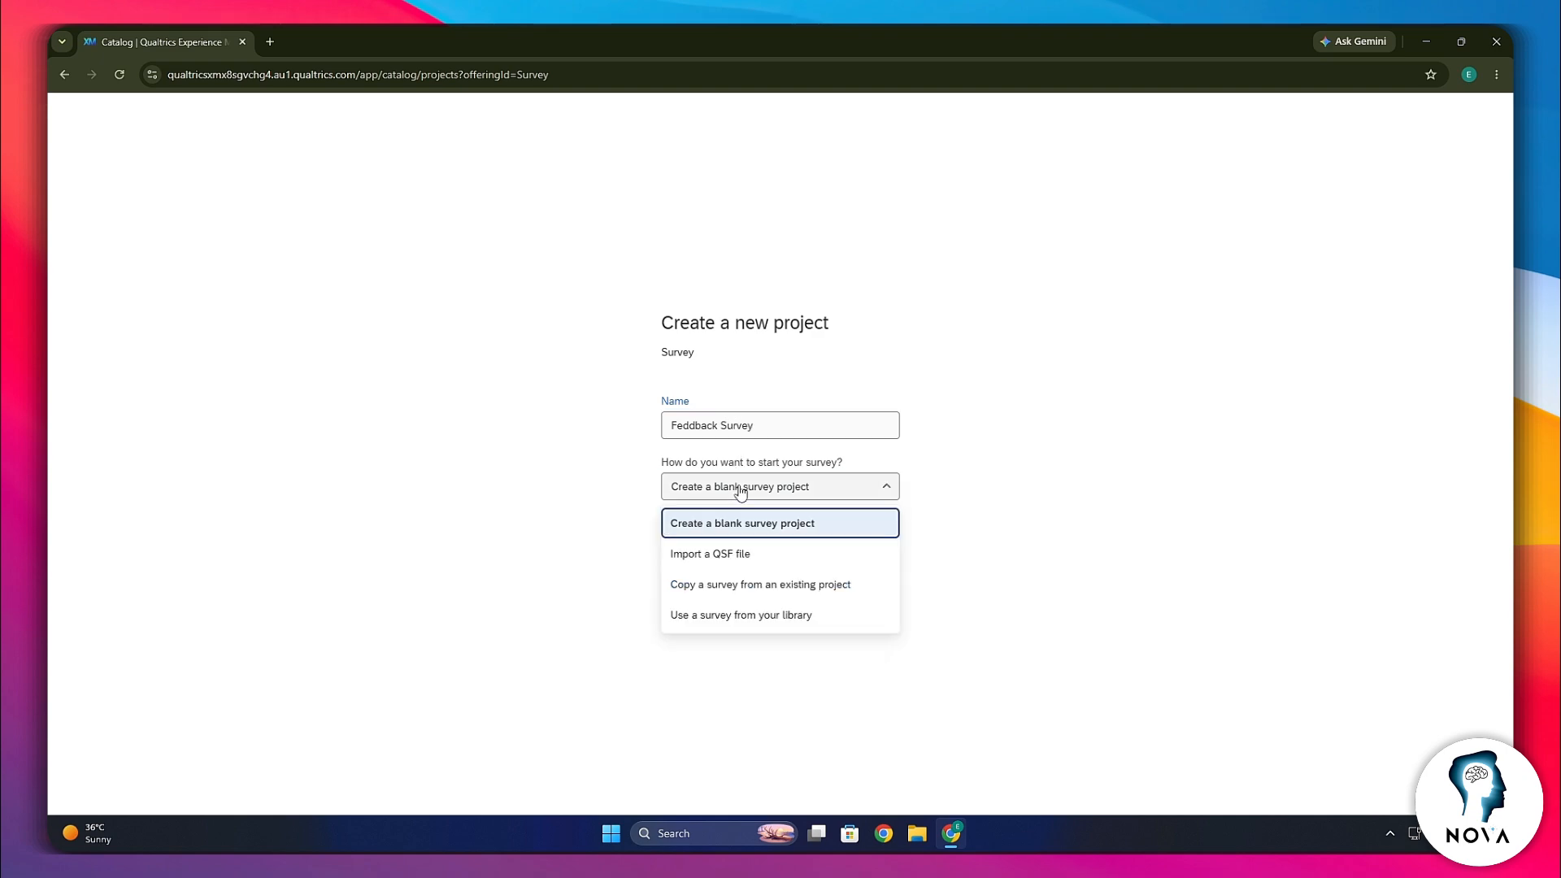
pyautogui.click(689, 426)
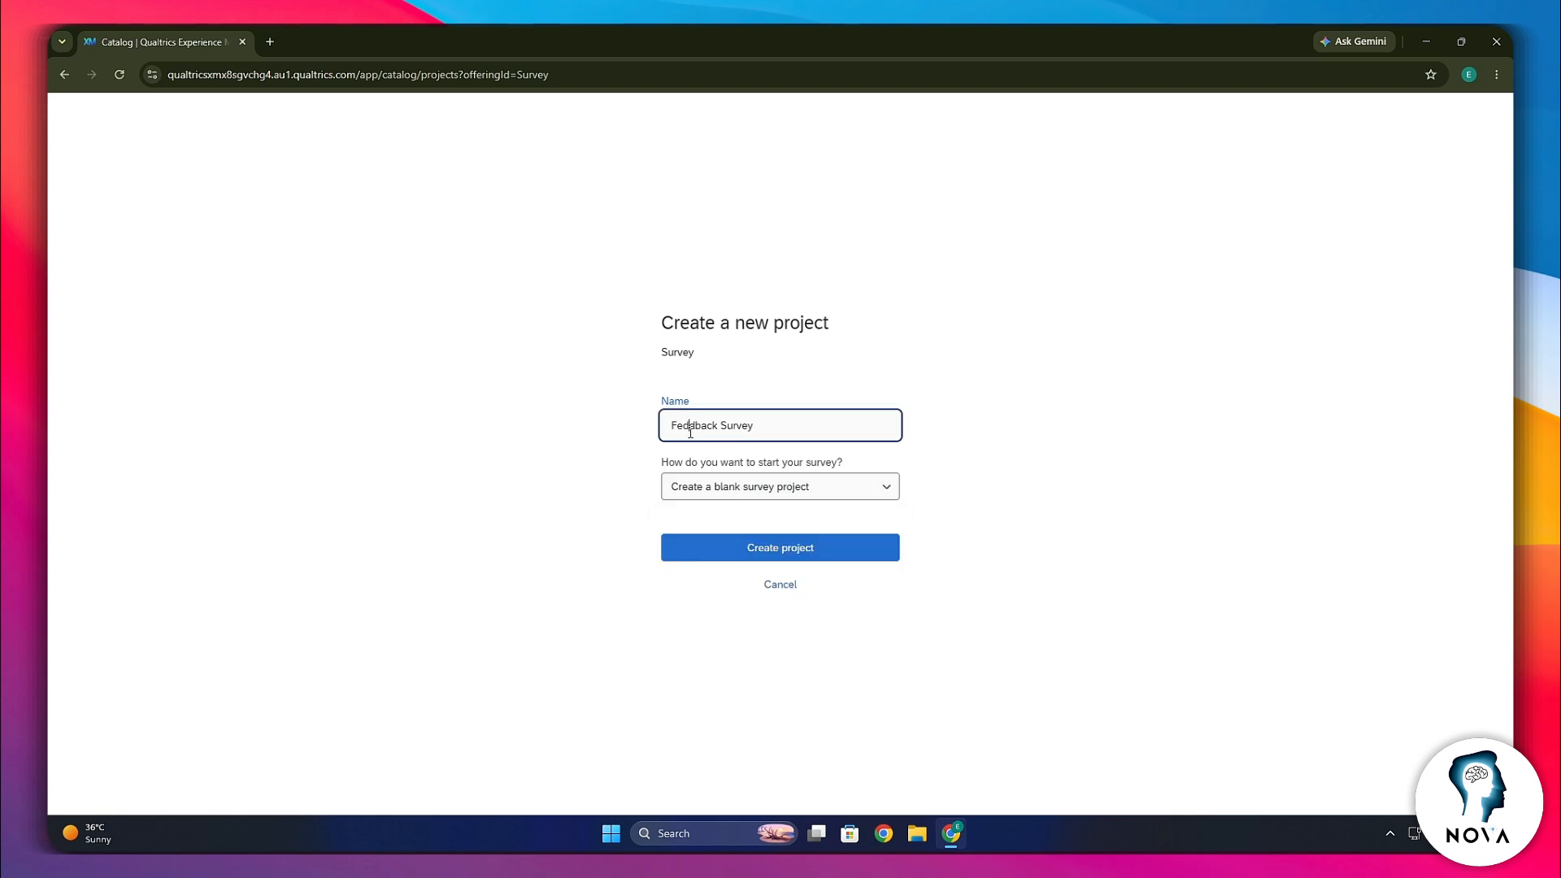
pyautogui.click(749, 486)
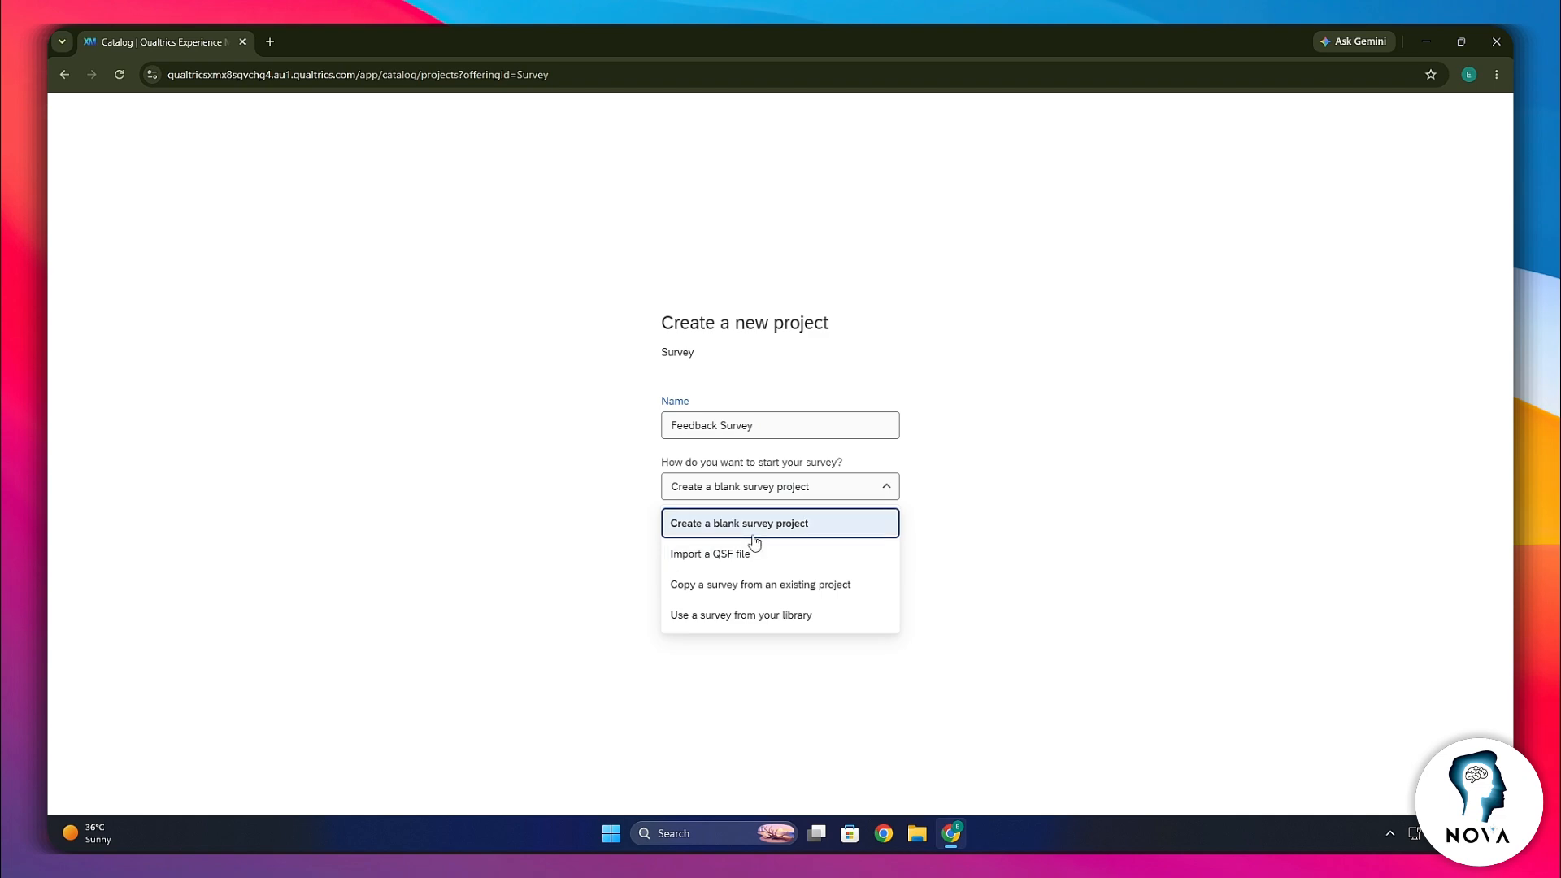
pyautogui.click(714, 524)
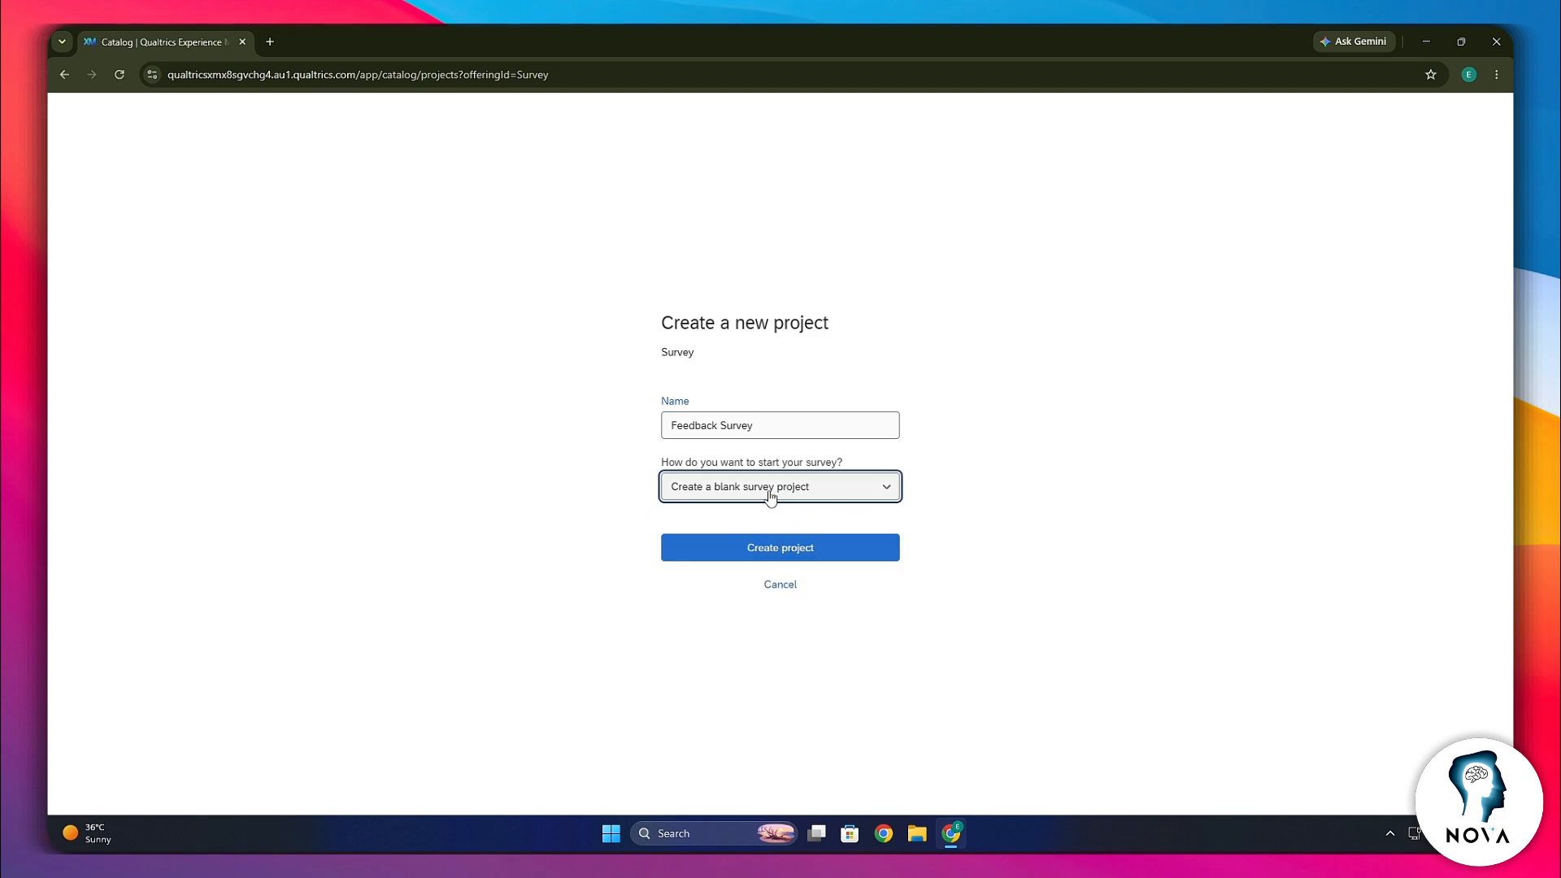
pyautogui.click(793, 549)
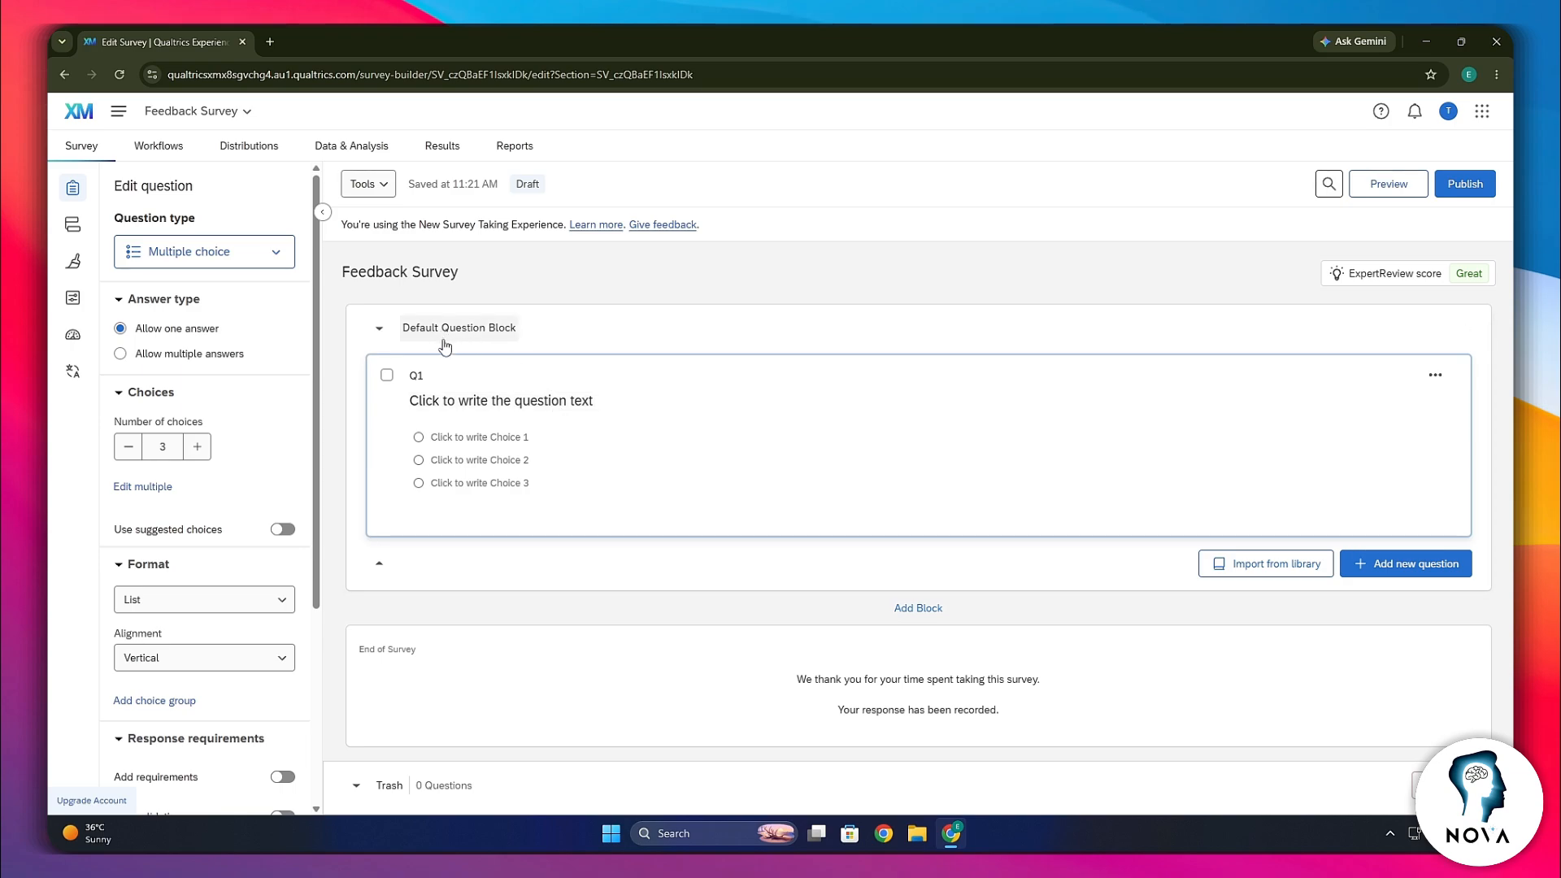
# Set the question text of Q1 to "how often do you shop online"
pyautogui.click(523, 402)
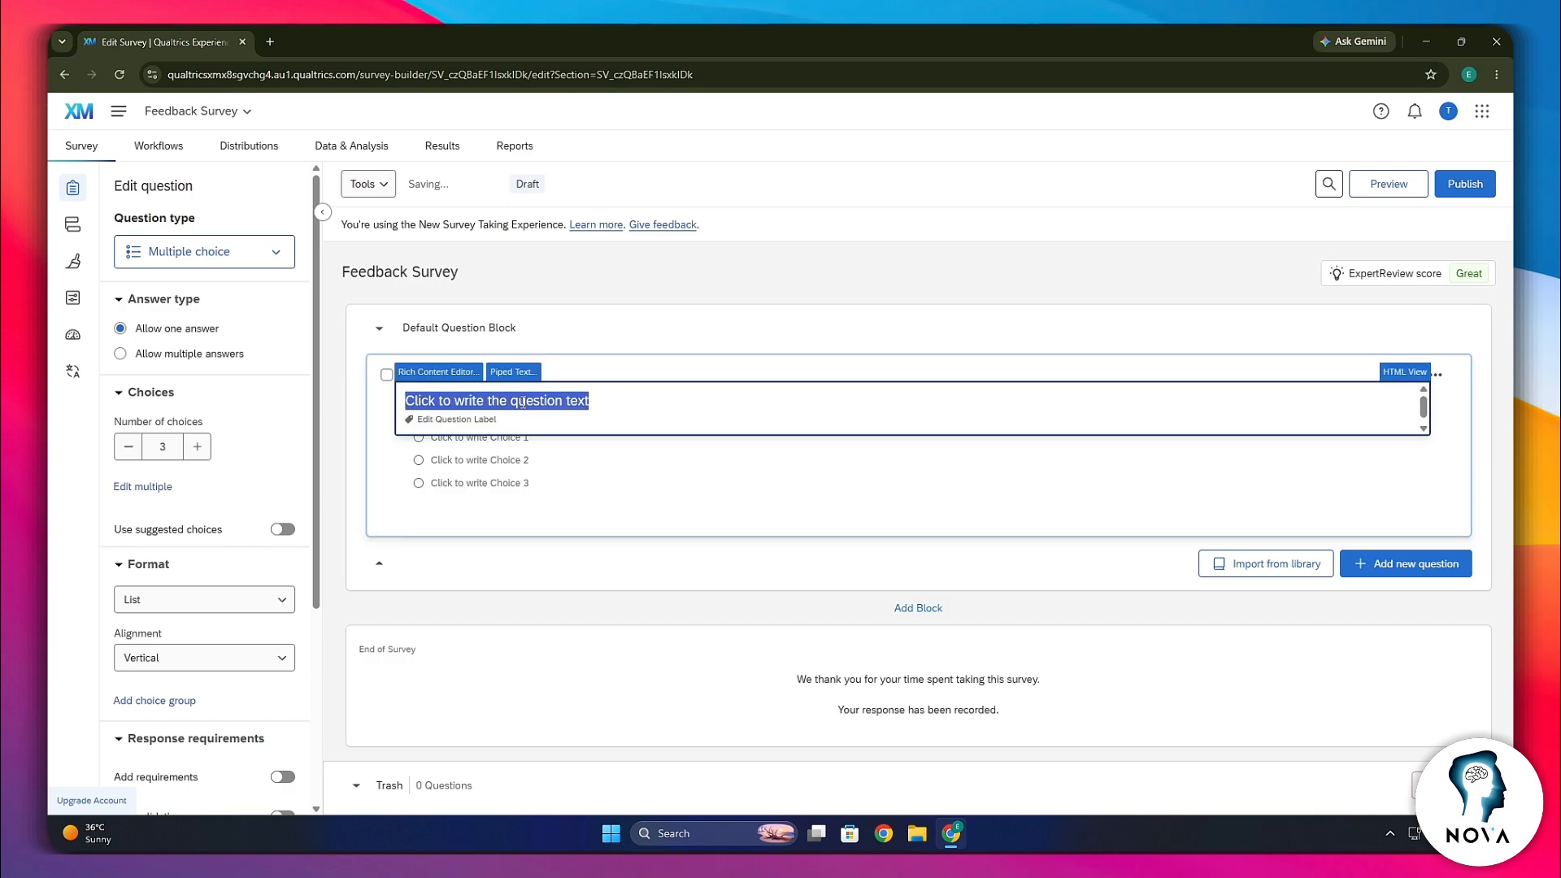
pyautogui.write('how of')
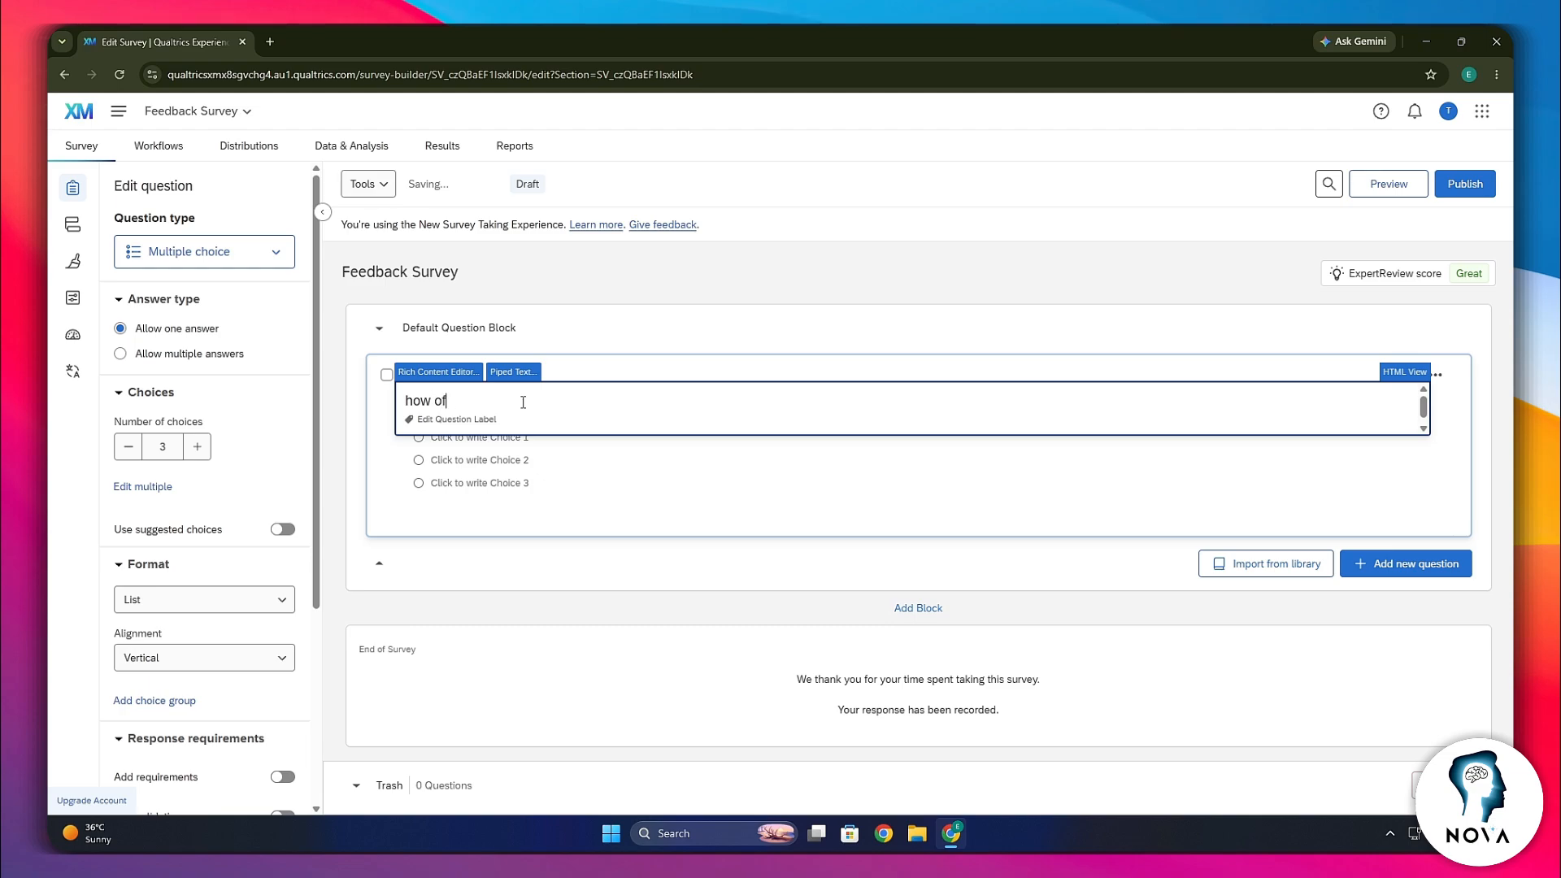
pyautogui.write('ten do you shop online')
pyautogui.click(572, 453)
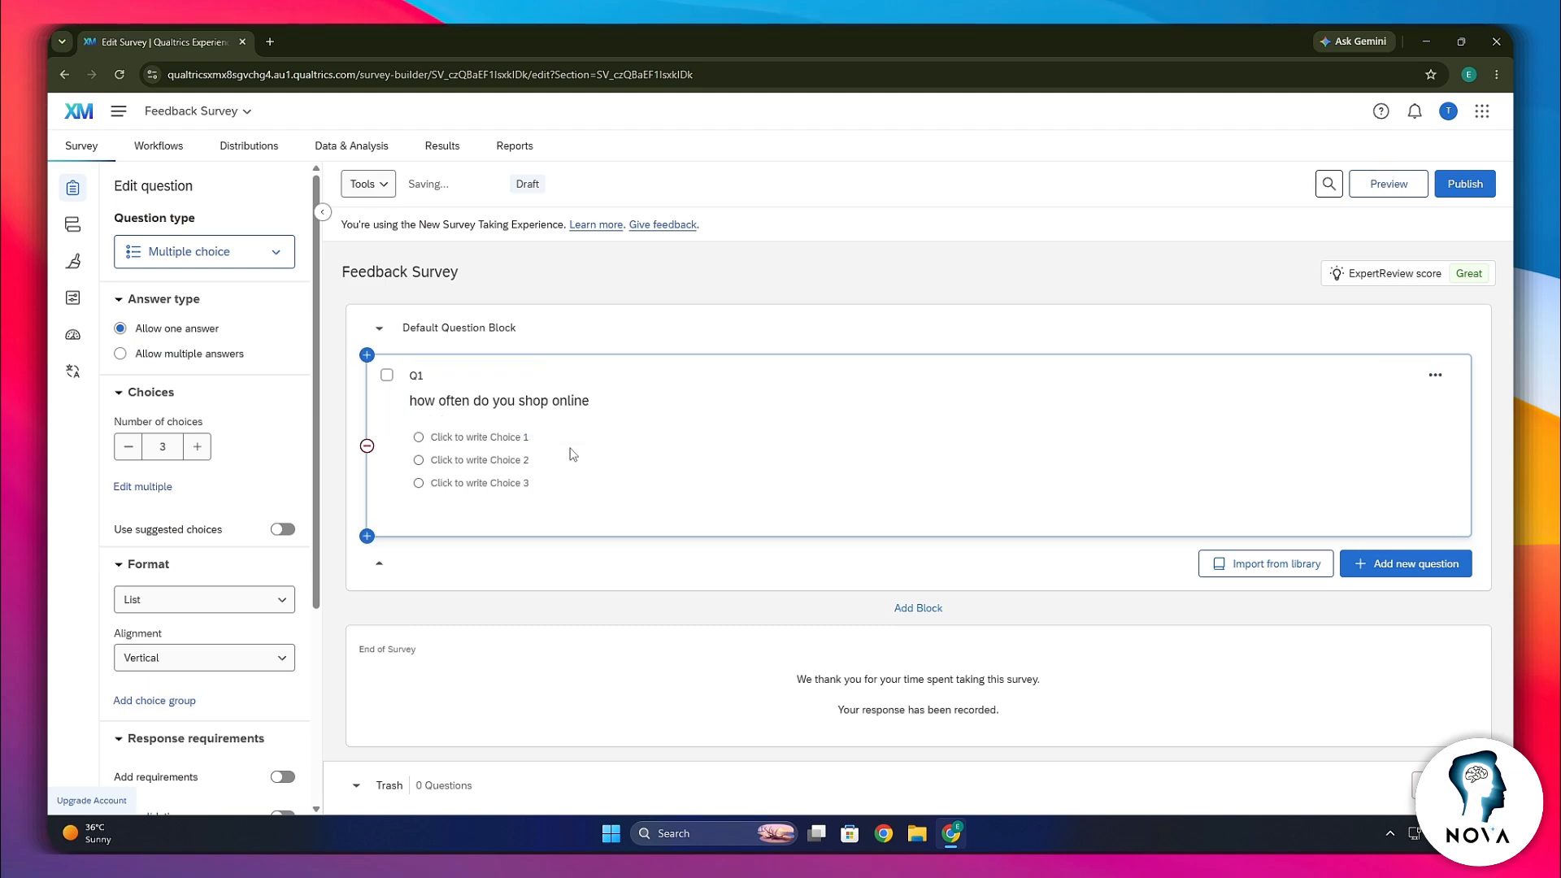
# Fill in the three answer choices of Q1 with "every week", "every month" and "rarely"
pyautogui.click(477, 443)
pyautogui.write('every wekk')
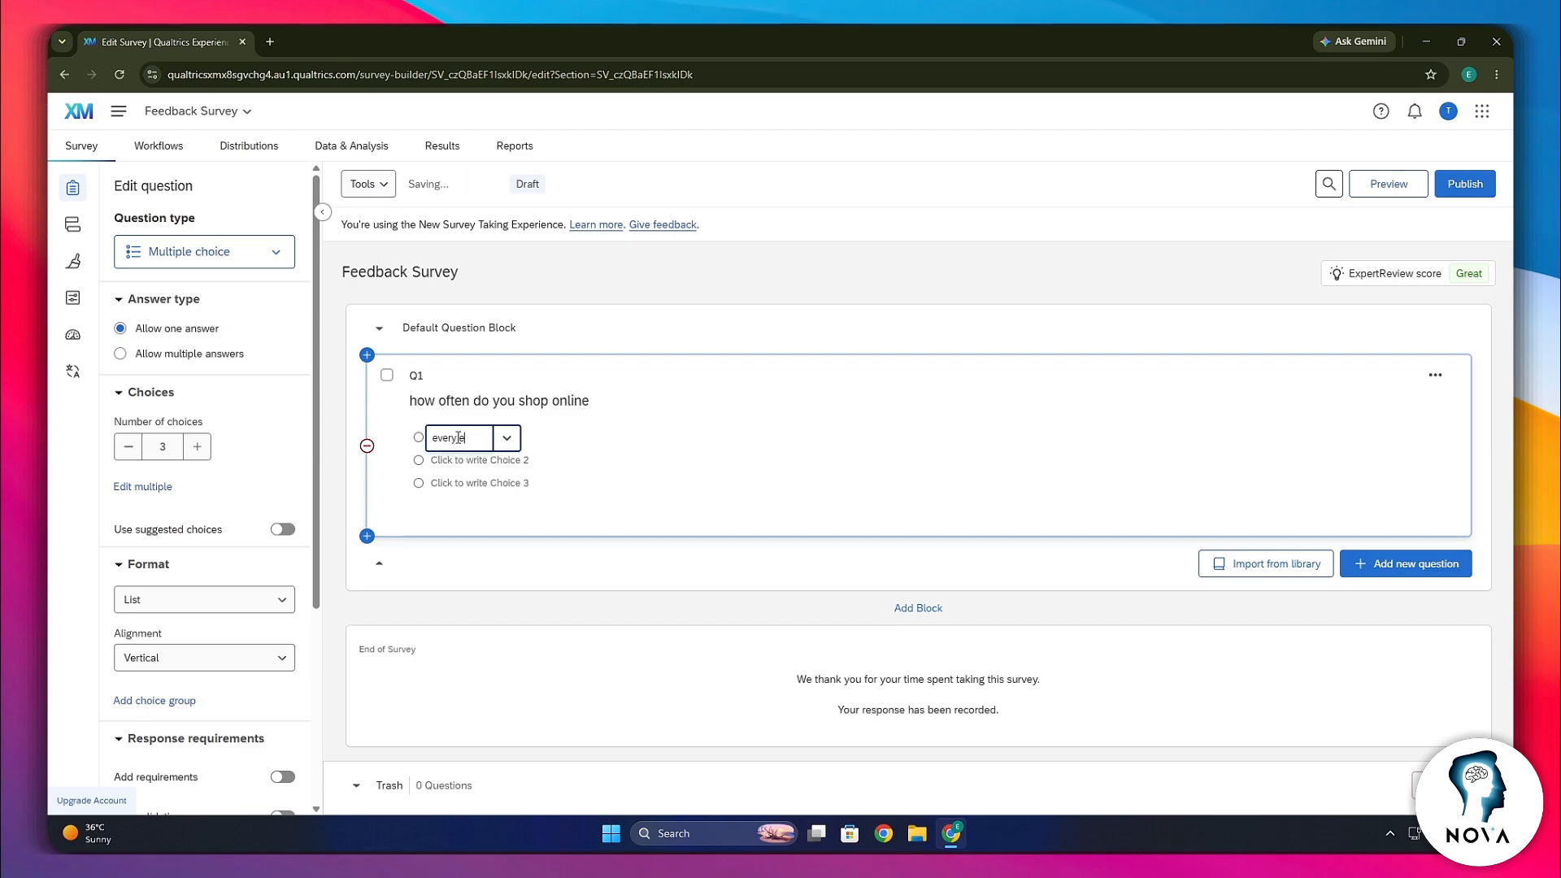
pyautogui.press('BackSpace')
pyautogui.press('BackSpace')
pyautogui.write('ek')
pyautogui.click(458, 460)
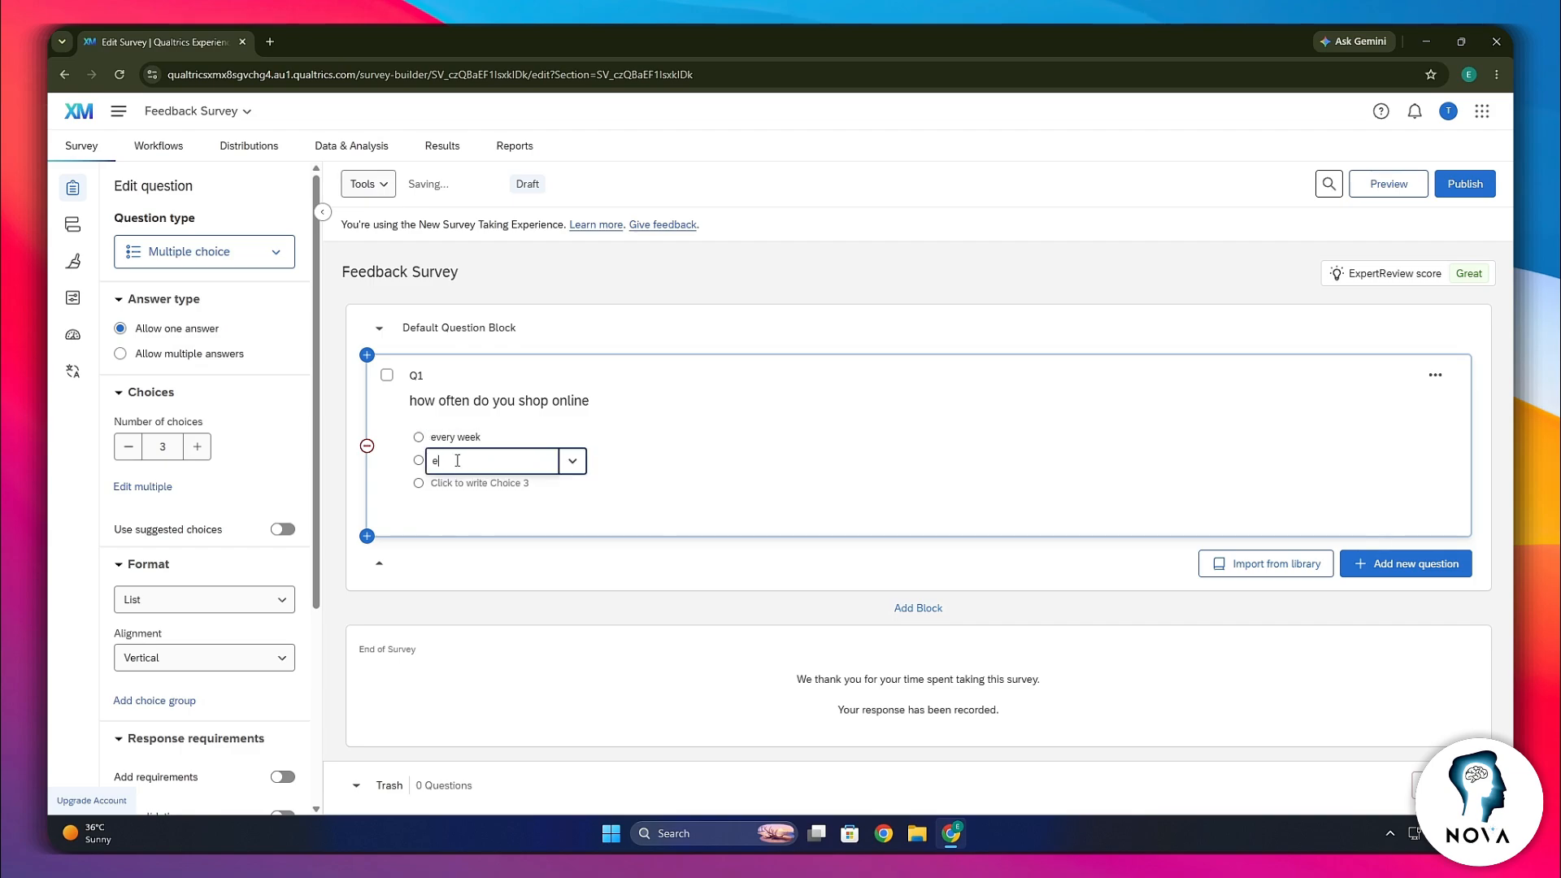
pyautogui.write('every month')
pyautogui.click(478, 483)
pyautogui.write('rarely')
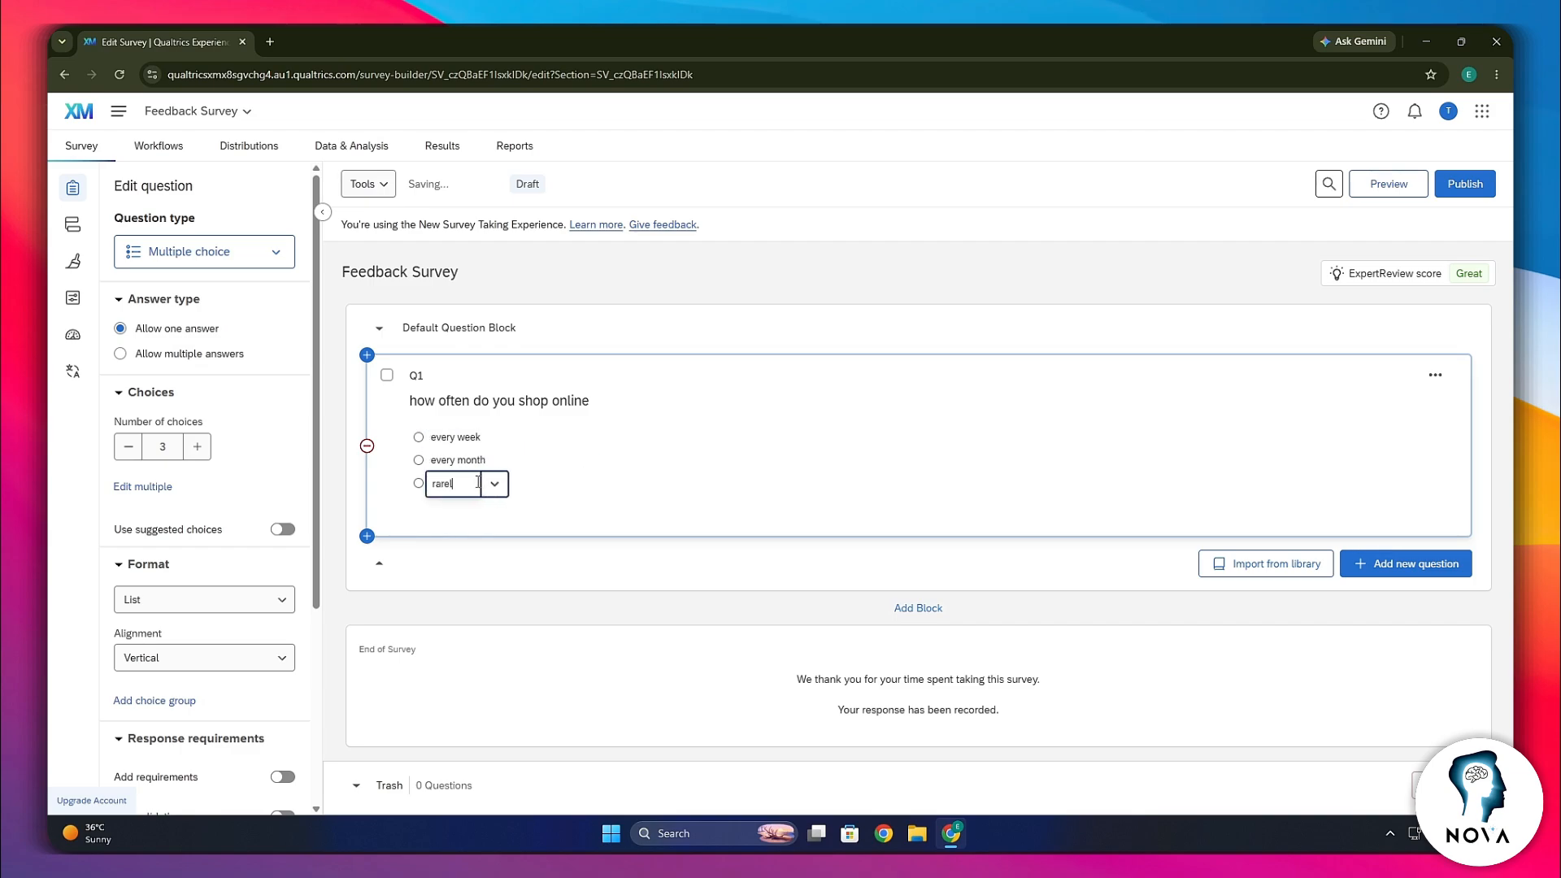
pyautogui.click(511, 513)
# Add a text entry question after Q1 that asks "what is the main reason you shop online?"
pyautogui.click(195, 258)
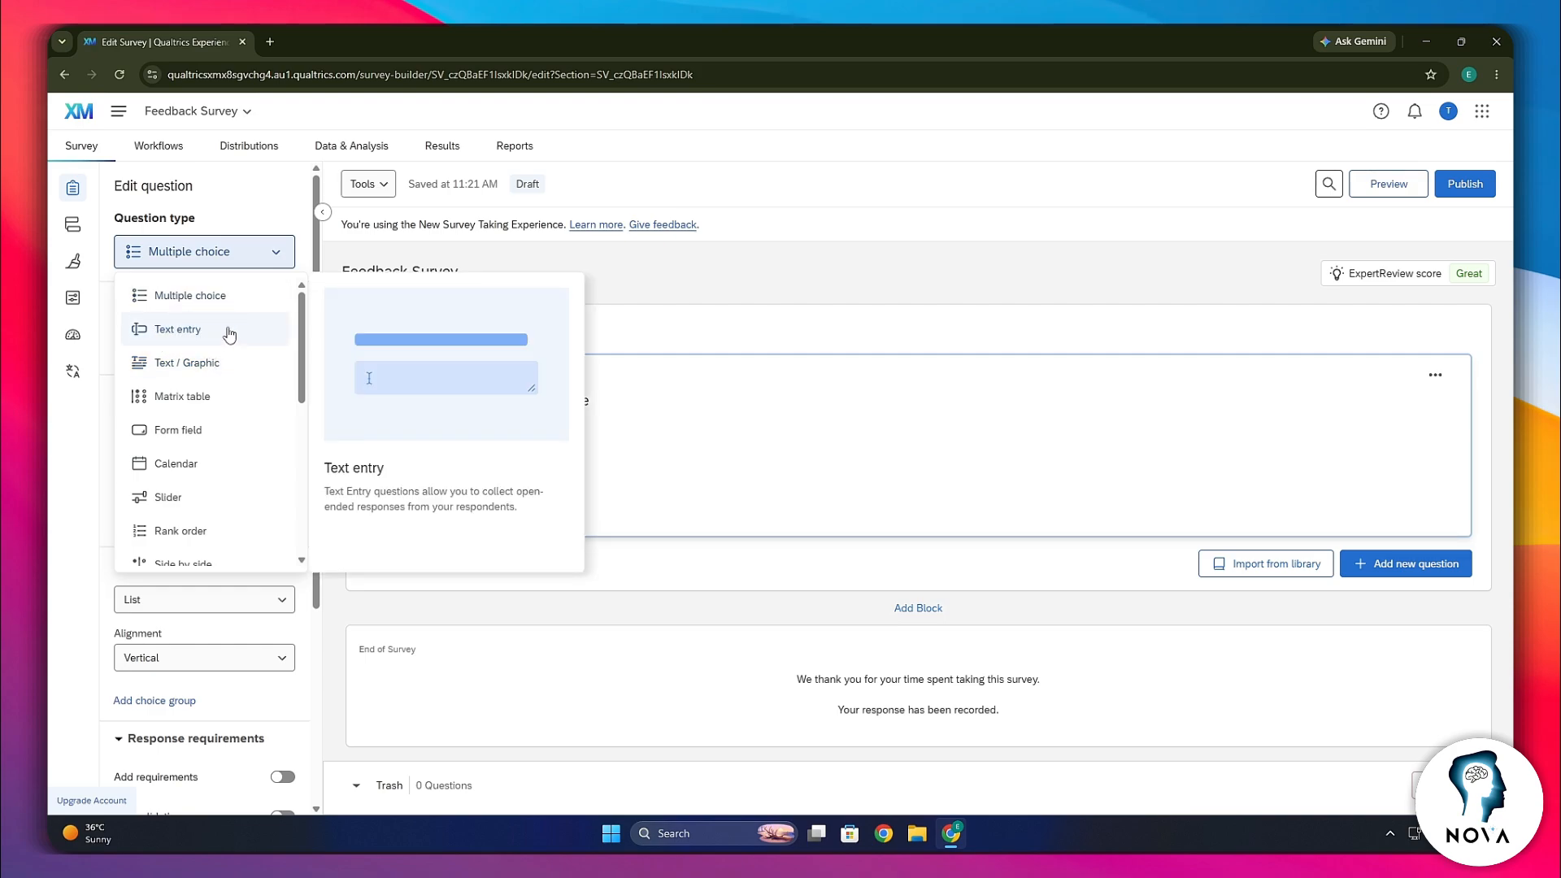
pyautogui.click(1407, 576)
pyautogui.click(1408, 575)
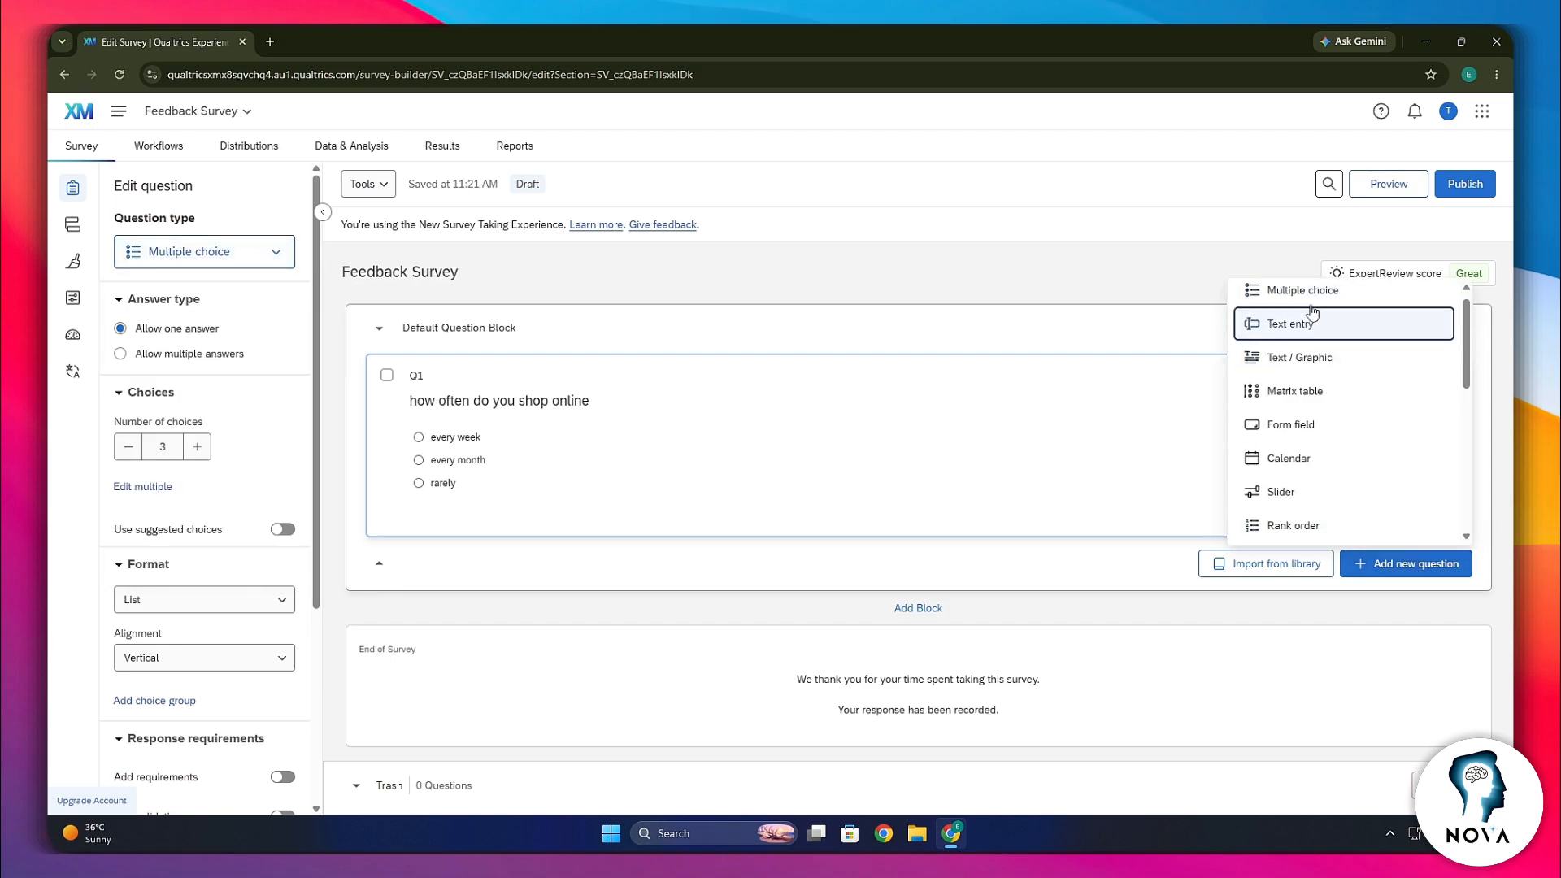
pyautogui.click(1313, 313)
pyautogui.click(513, 459)
pyautogui.write('what is ')
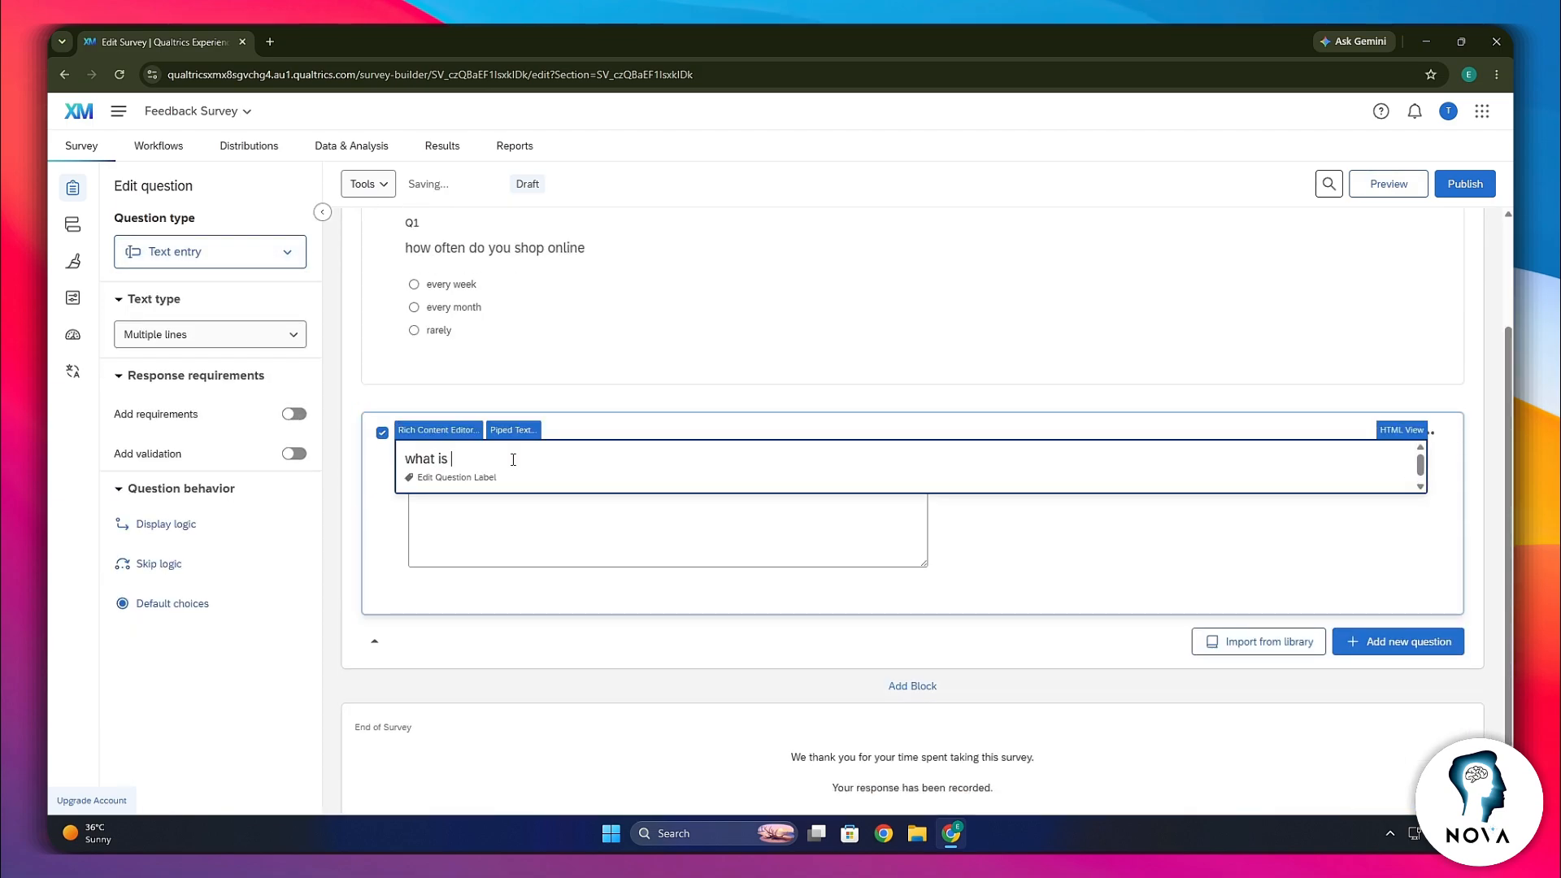
pyautogui.write('the main reason you shop online?')
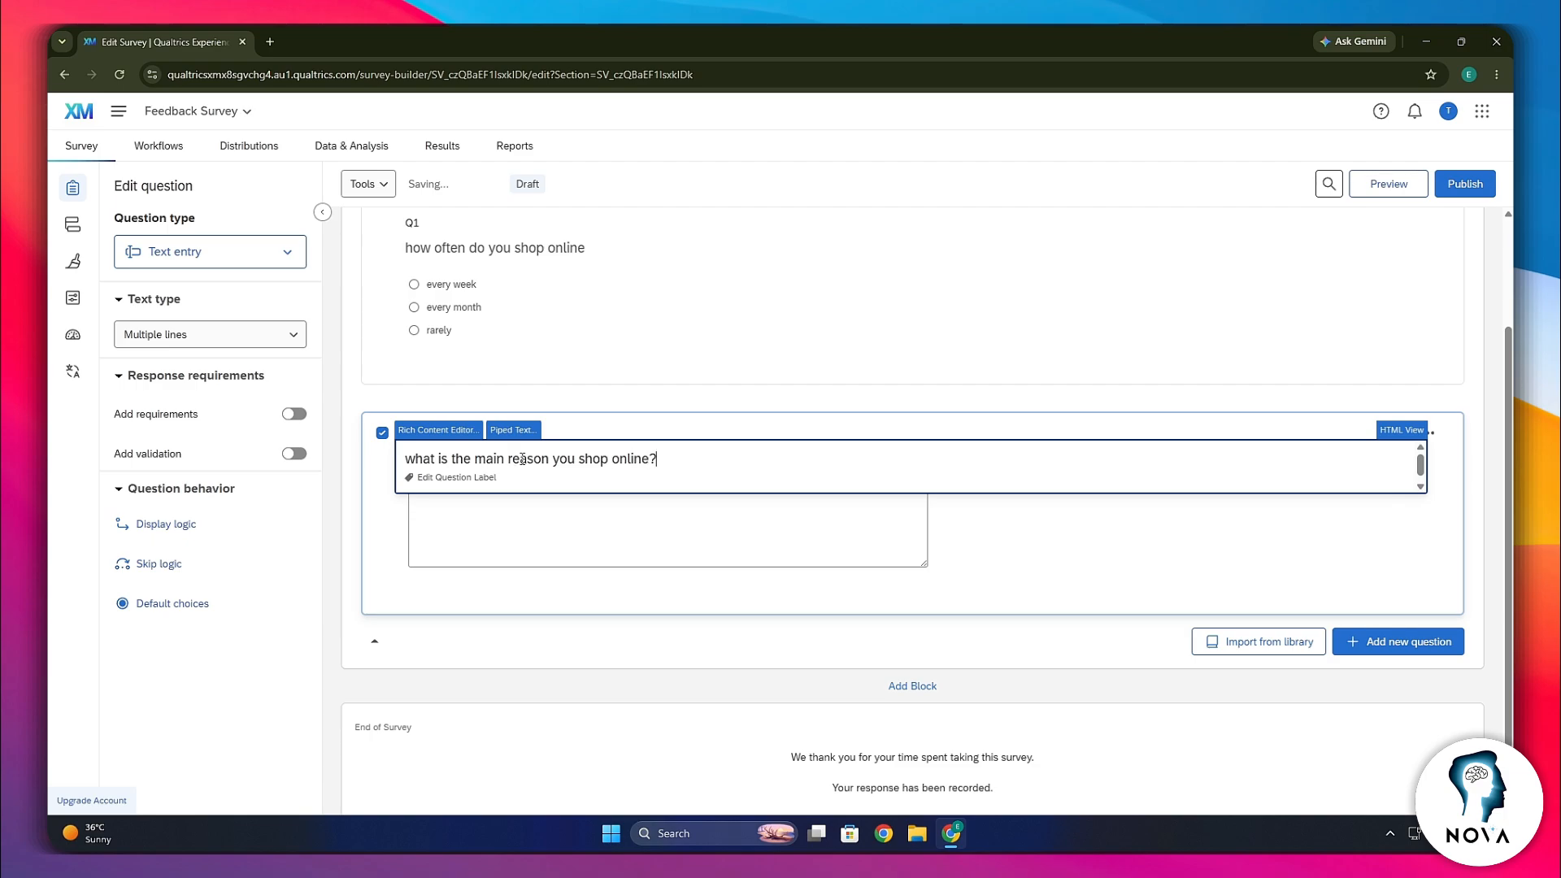
pyautogui.click(630, 530)
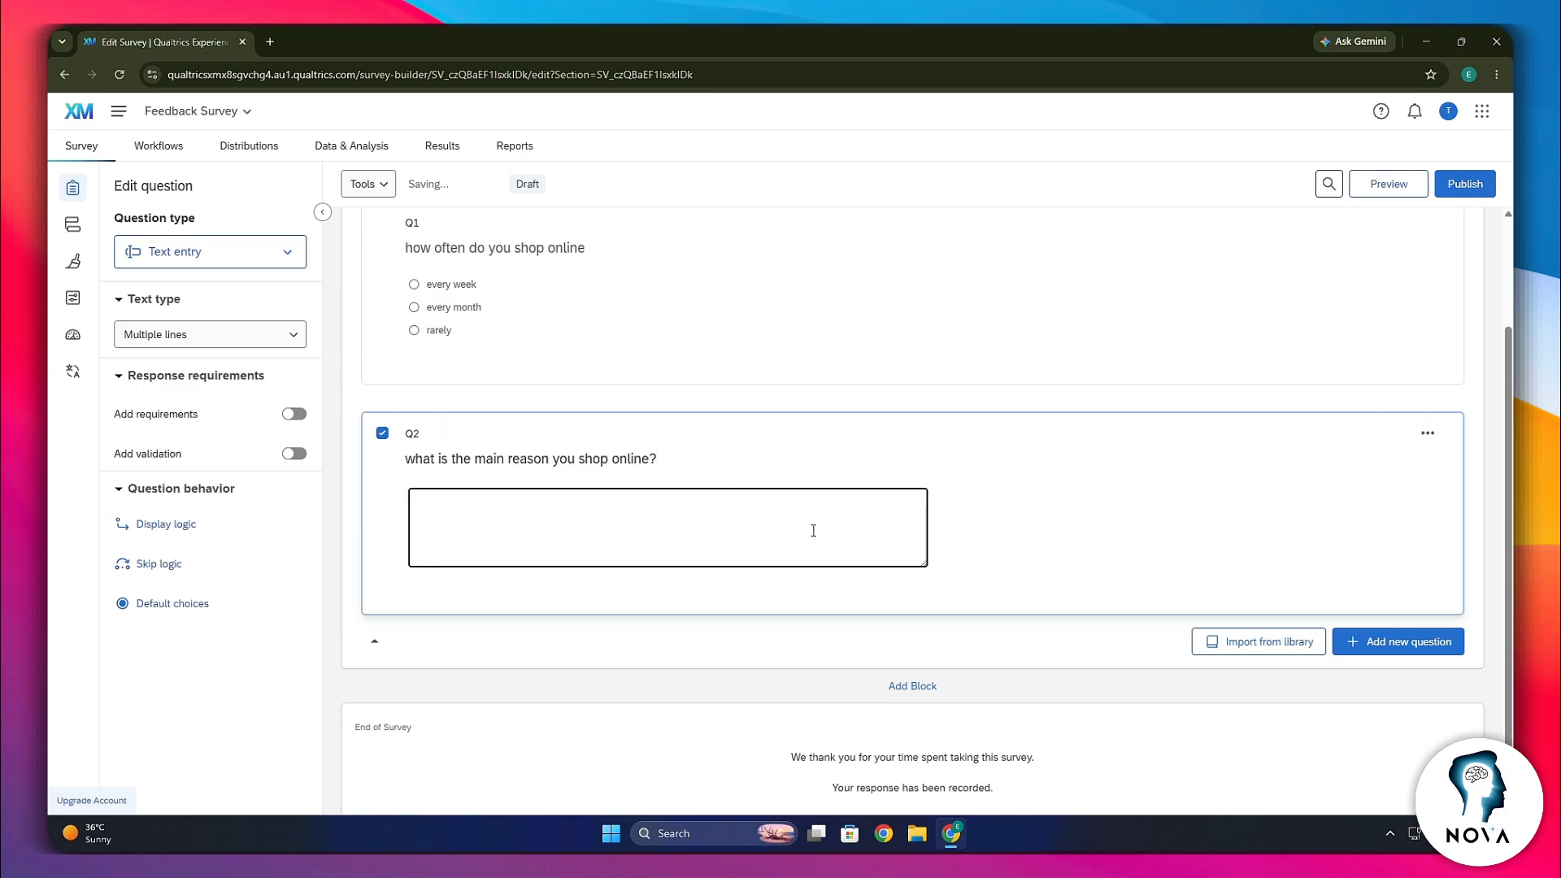
pyautogui.click(1038, 543)
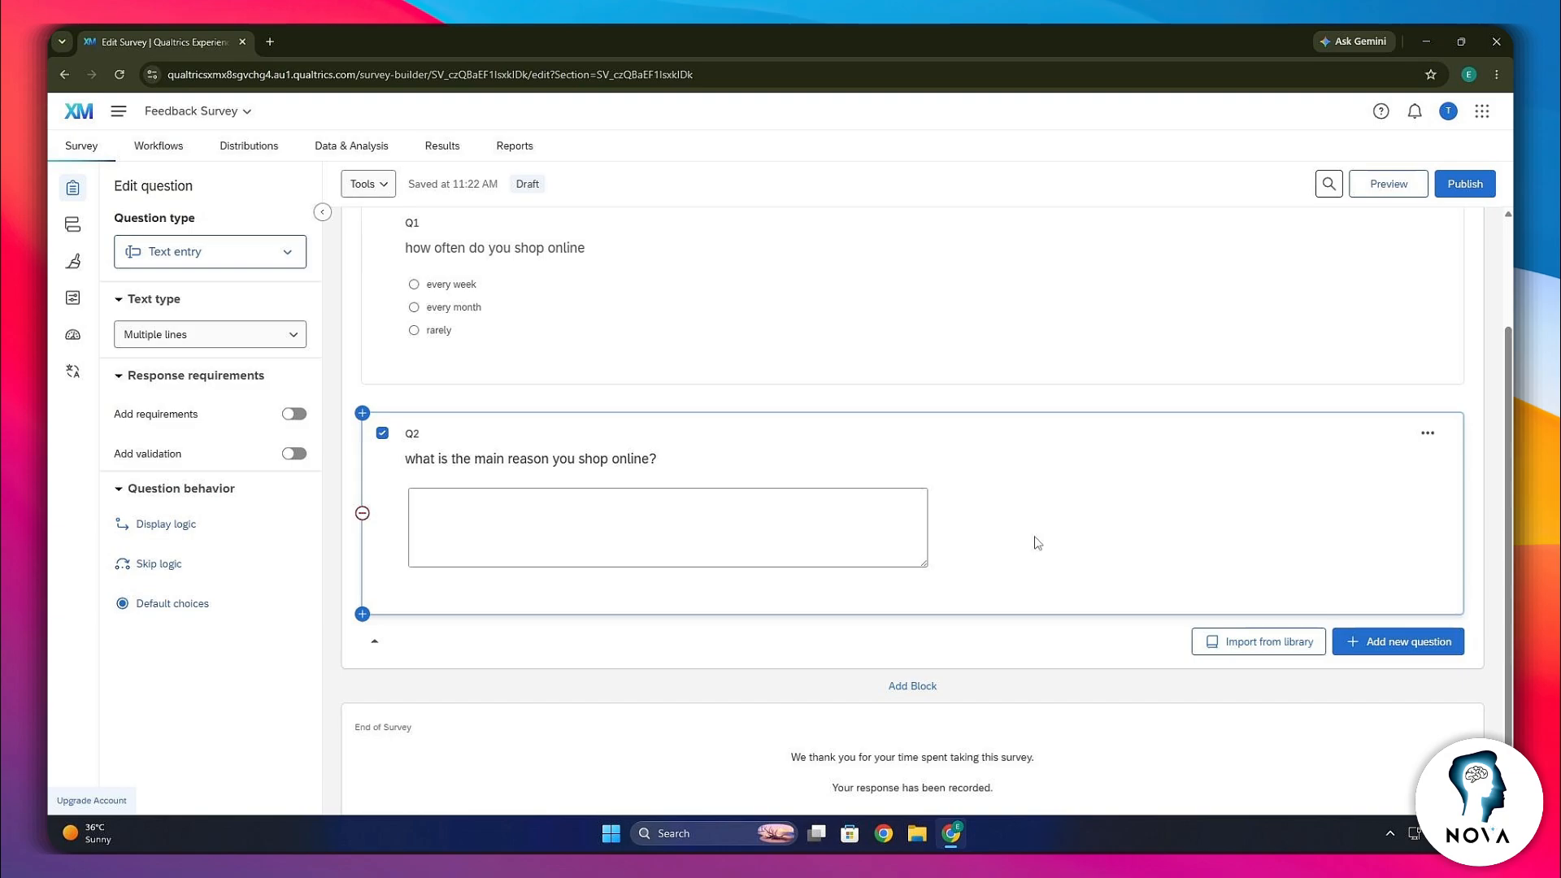
# Add a multiple choice question after Q2 with the text "How satisfied you are with your recent shopping experience"
pyautogui.click(1398, 646)
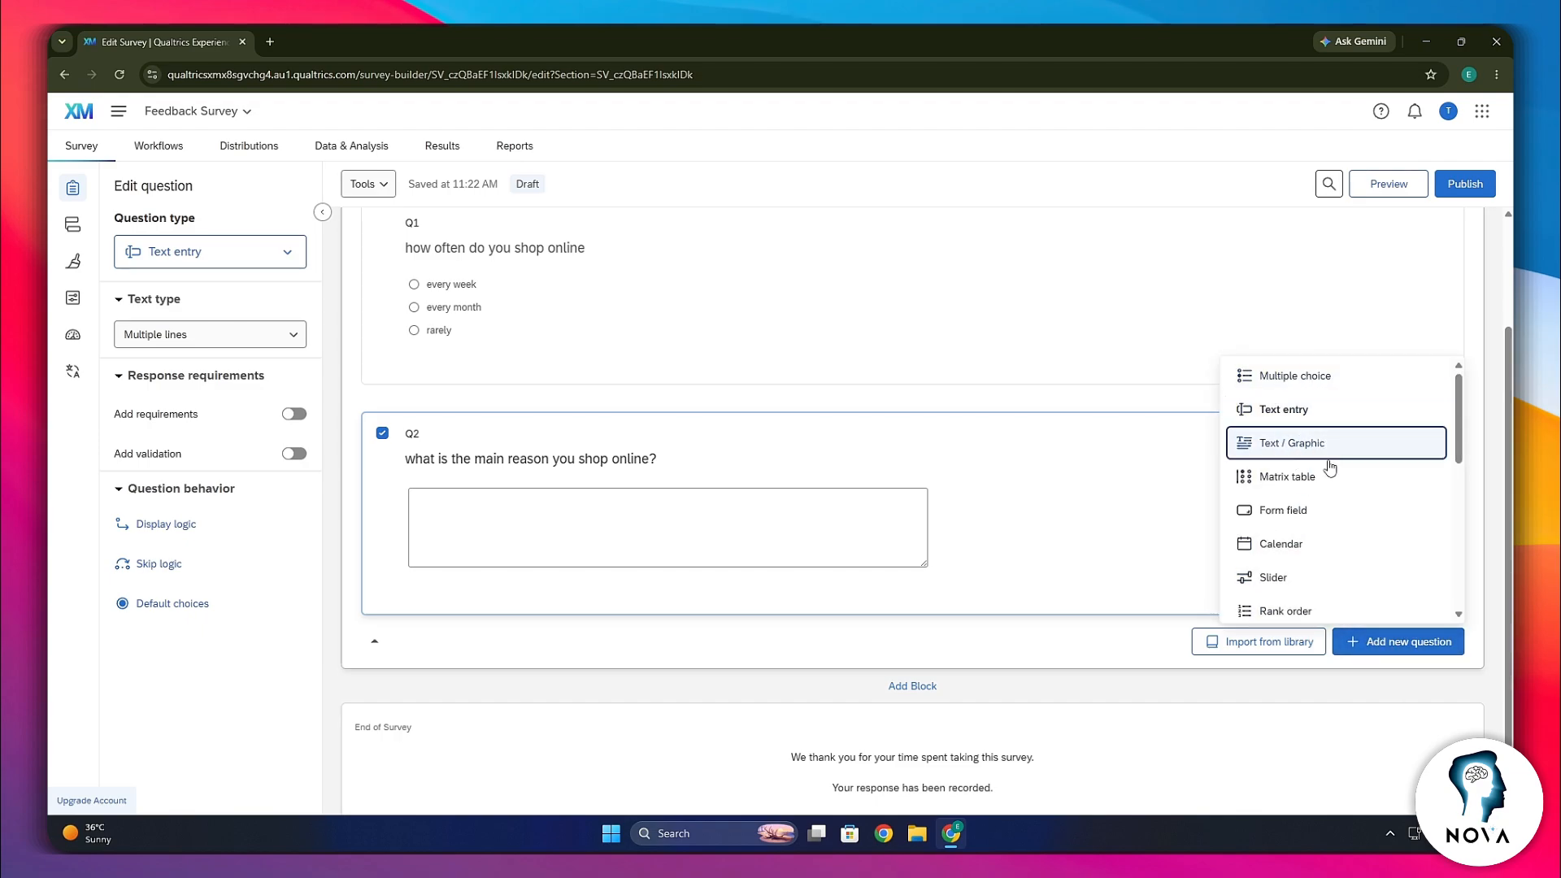
pyautogui.click(1276, 375)
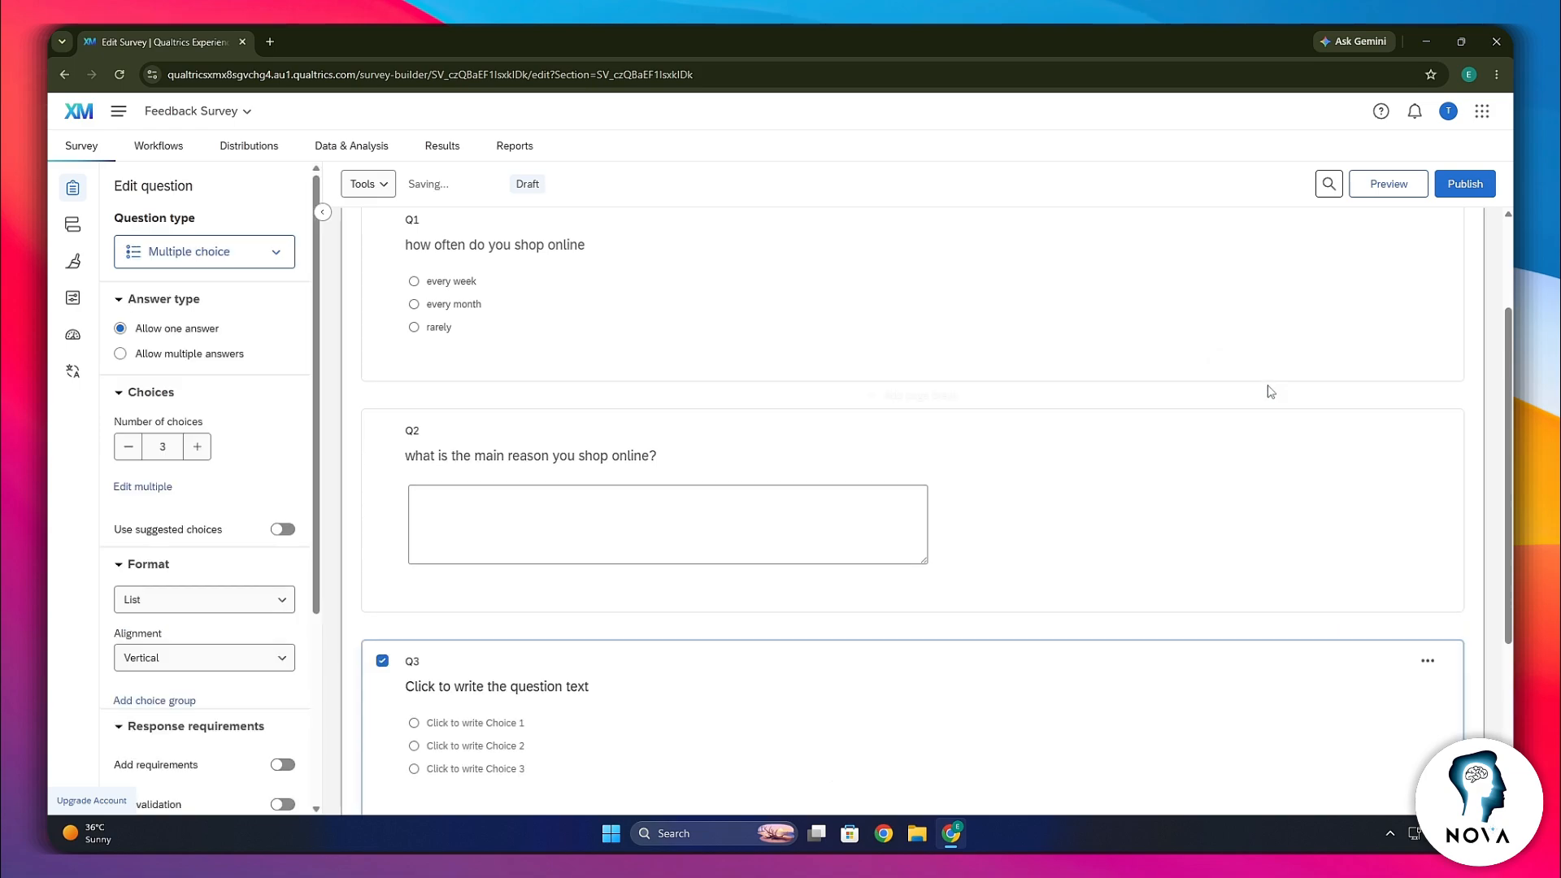
pyautogui.click(557, 512)
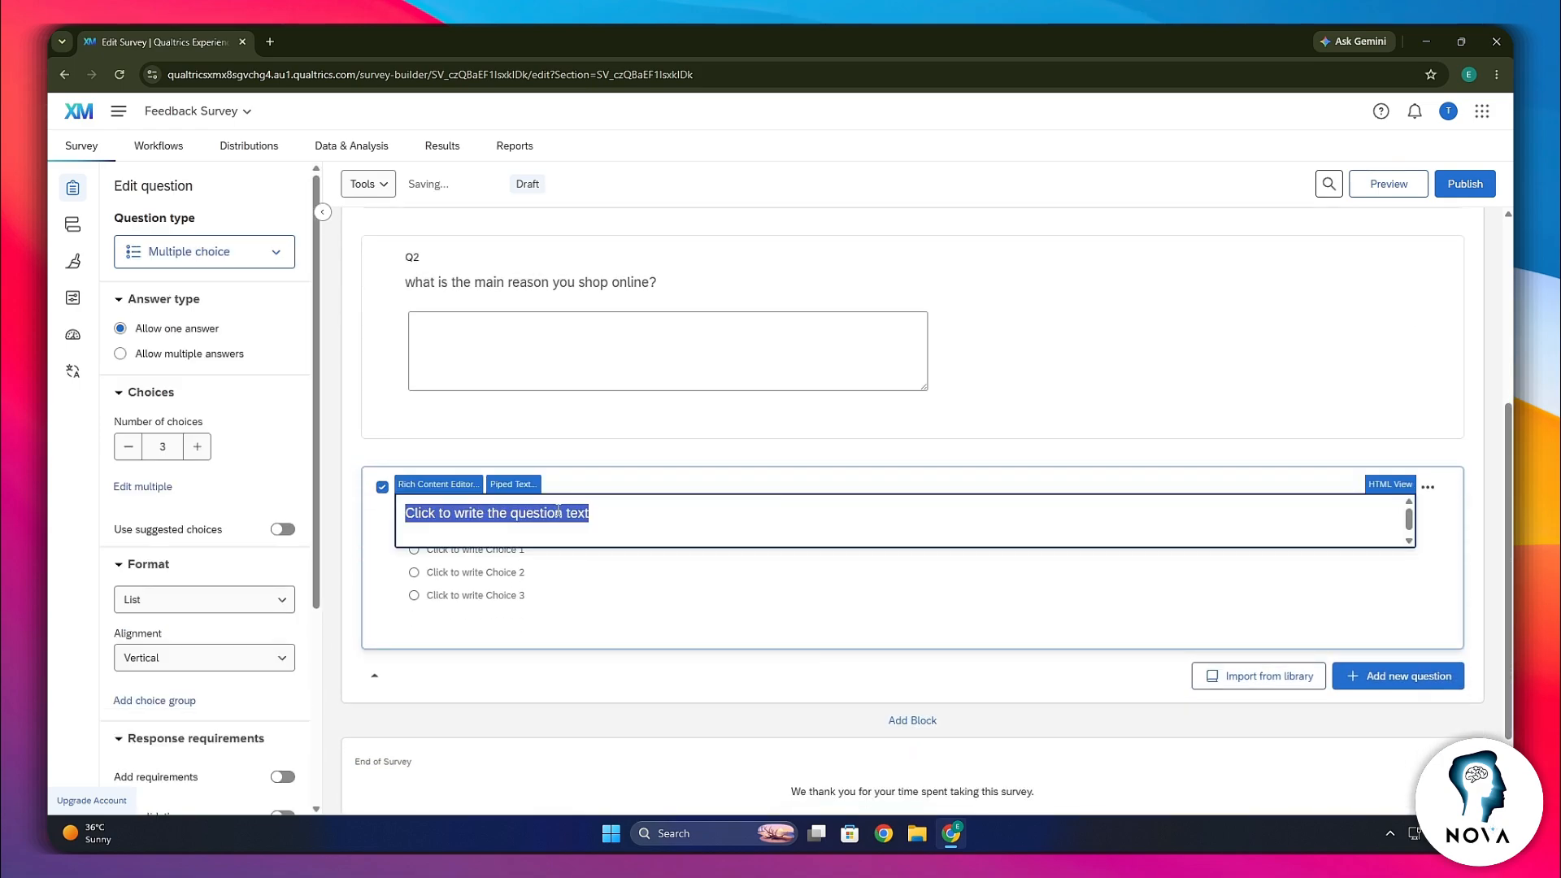
pyautogui.write('How satisfied you are with')
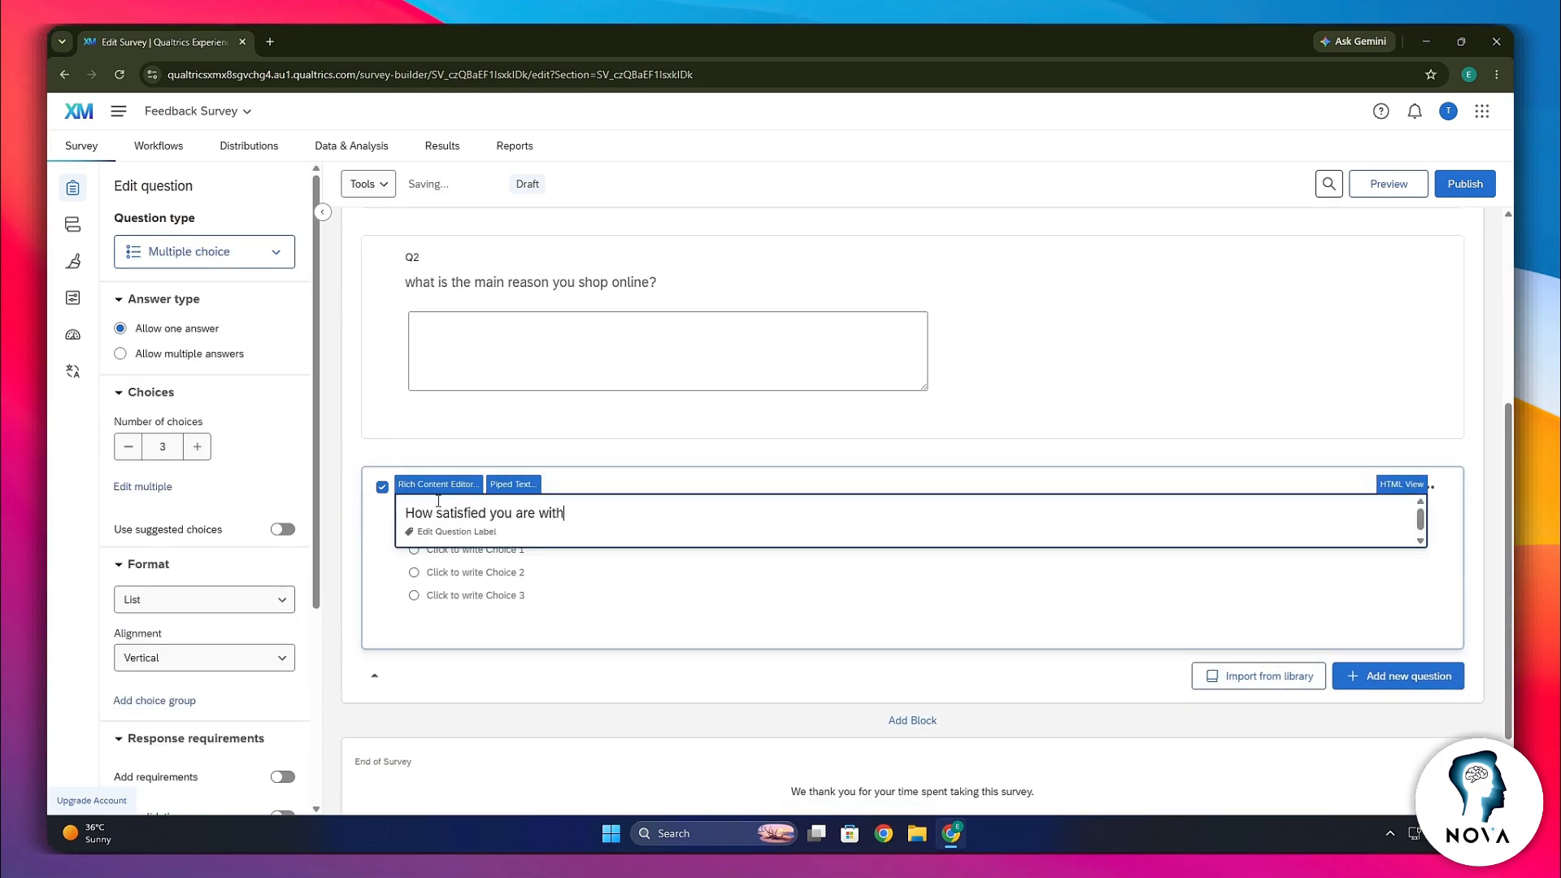
pyautogui.write(' your recent shopping experience')
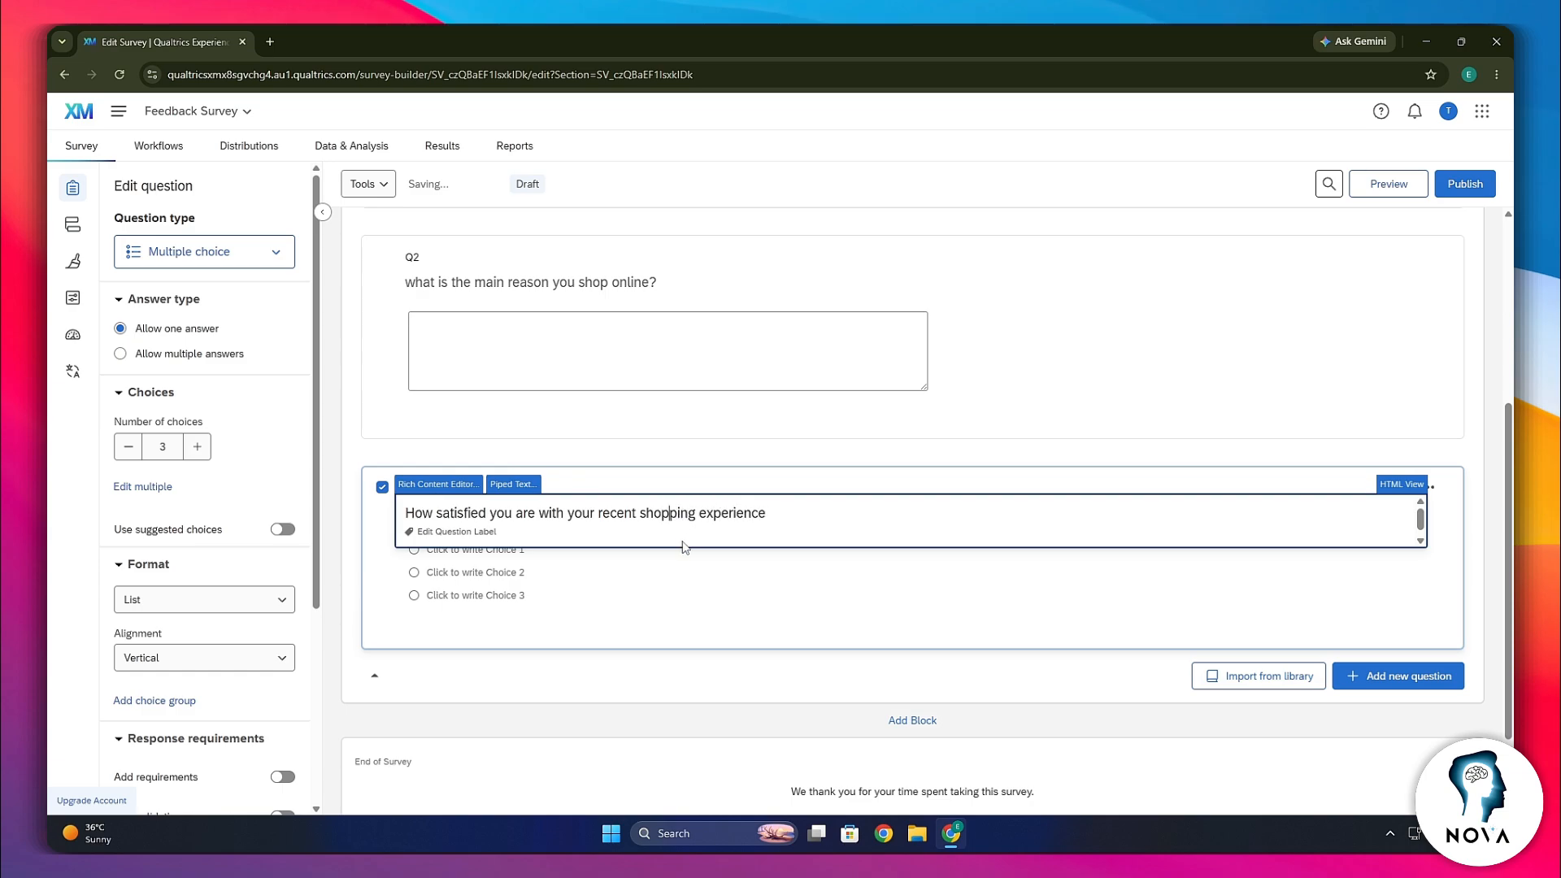
pyautogui.click(523, 553)
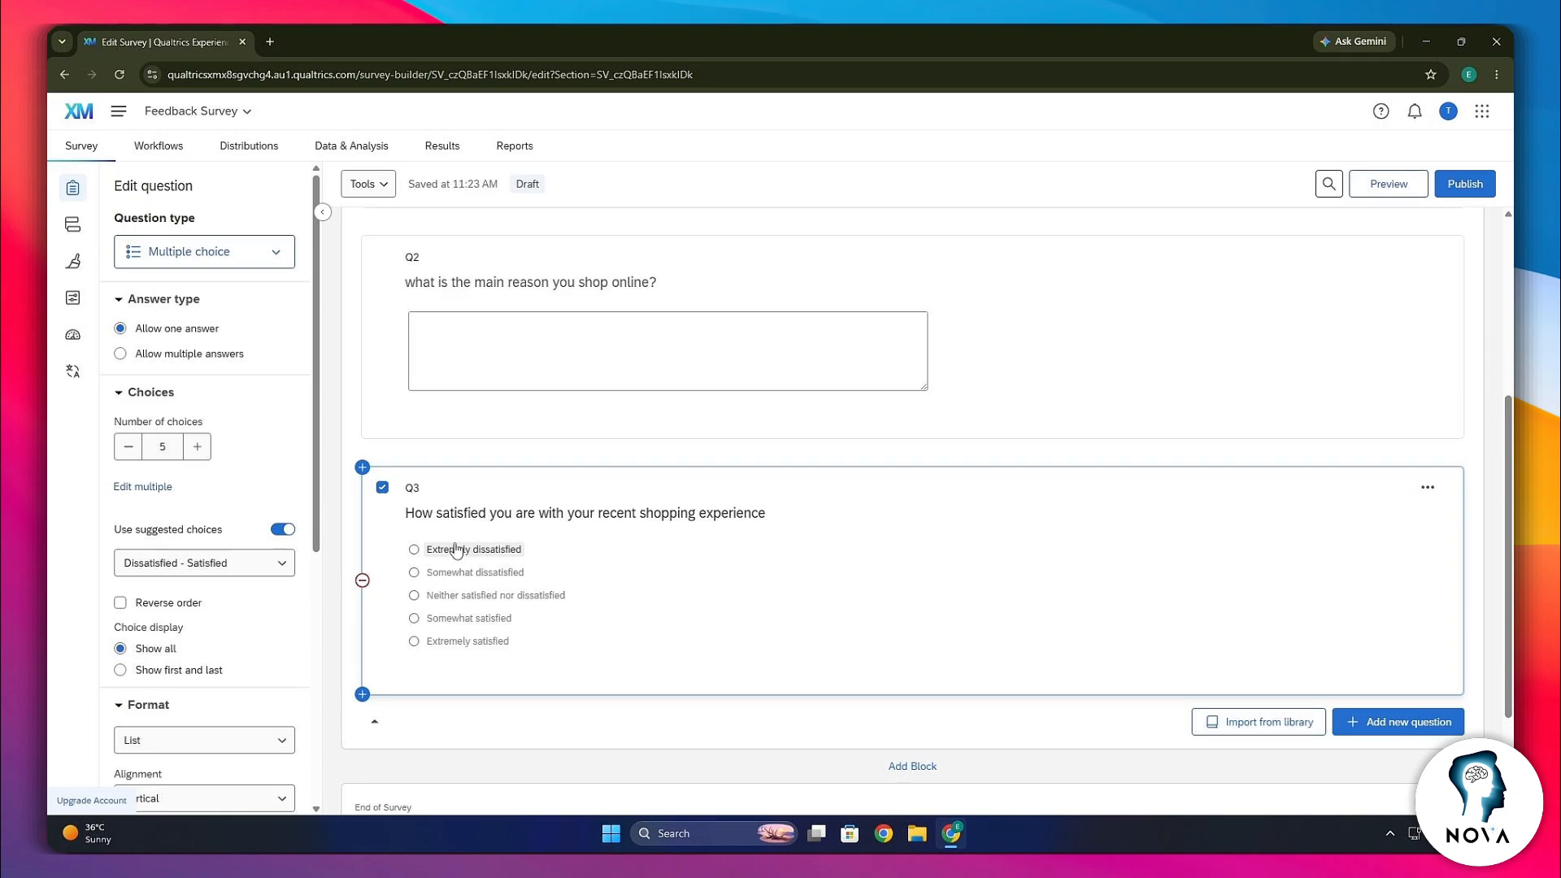
# Review the three questions and add a new block below the Default Question Block
pyautogui.scroll(5, 596, 528)
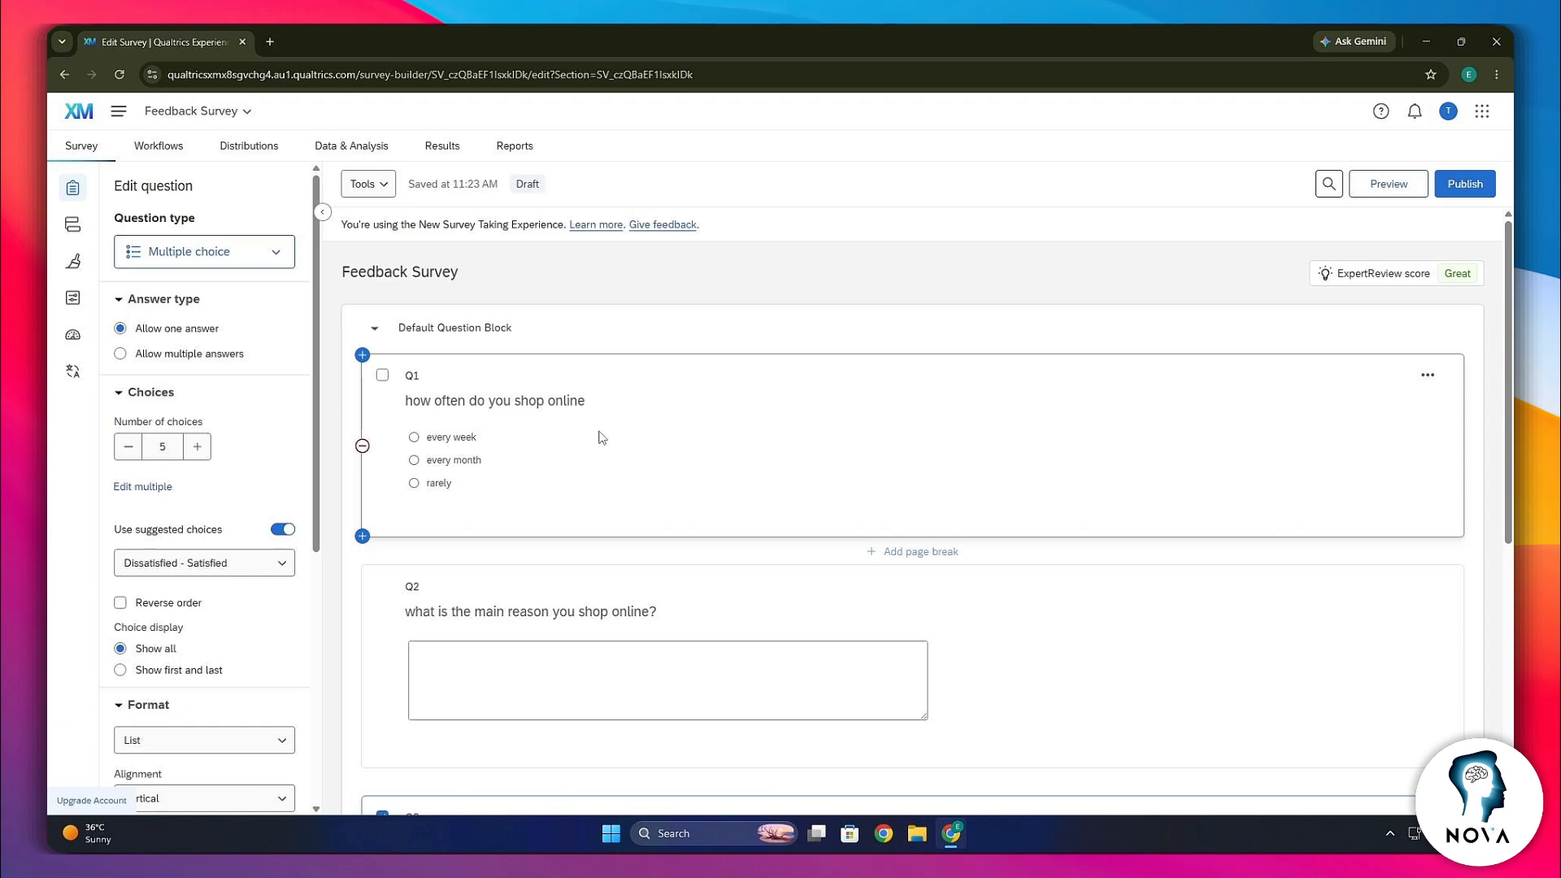
pyautogui.scroll(-6, 600, 442)
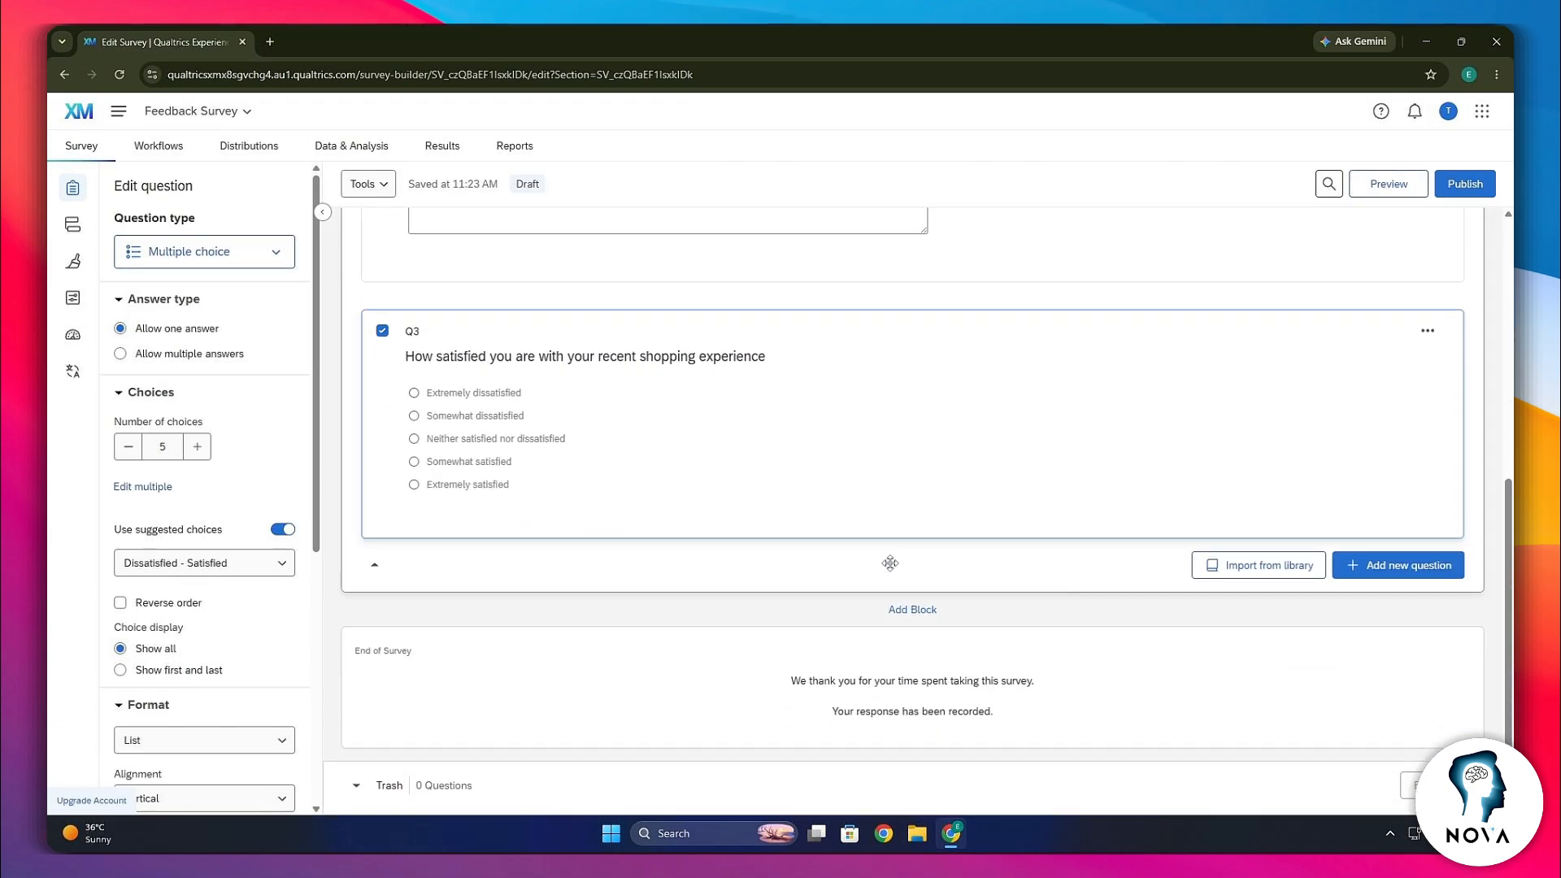
pyautogui.scroll(3, 890, 562)
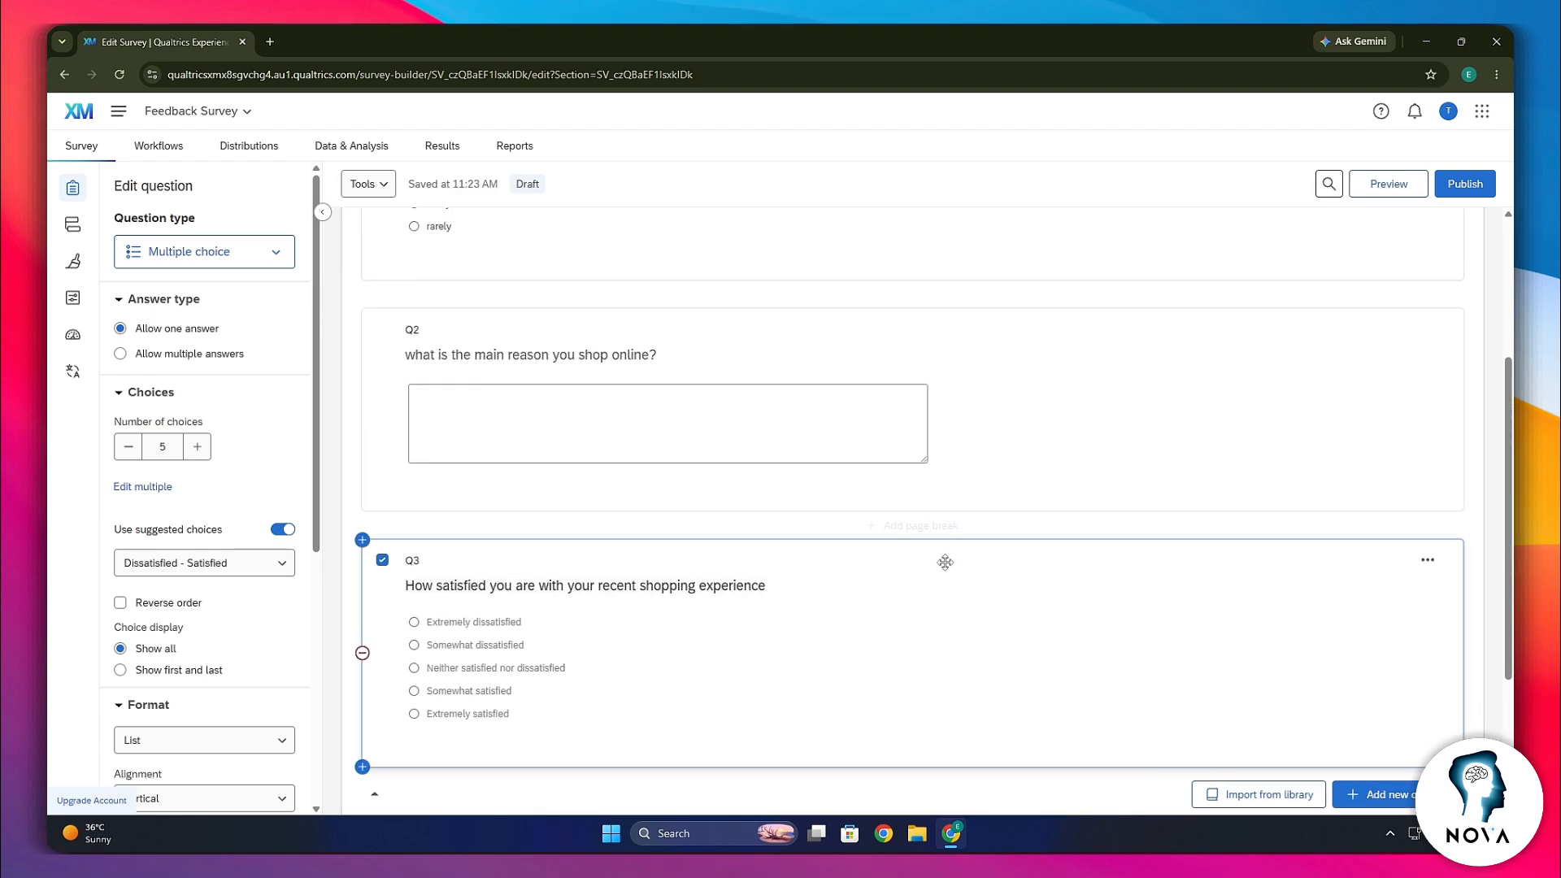
pyautogui.scroll(-3, 945, 561)
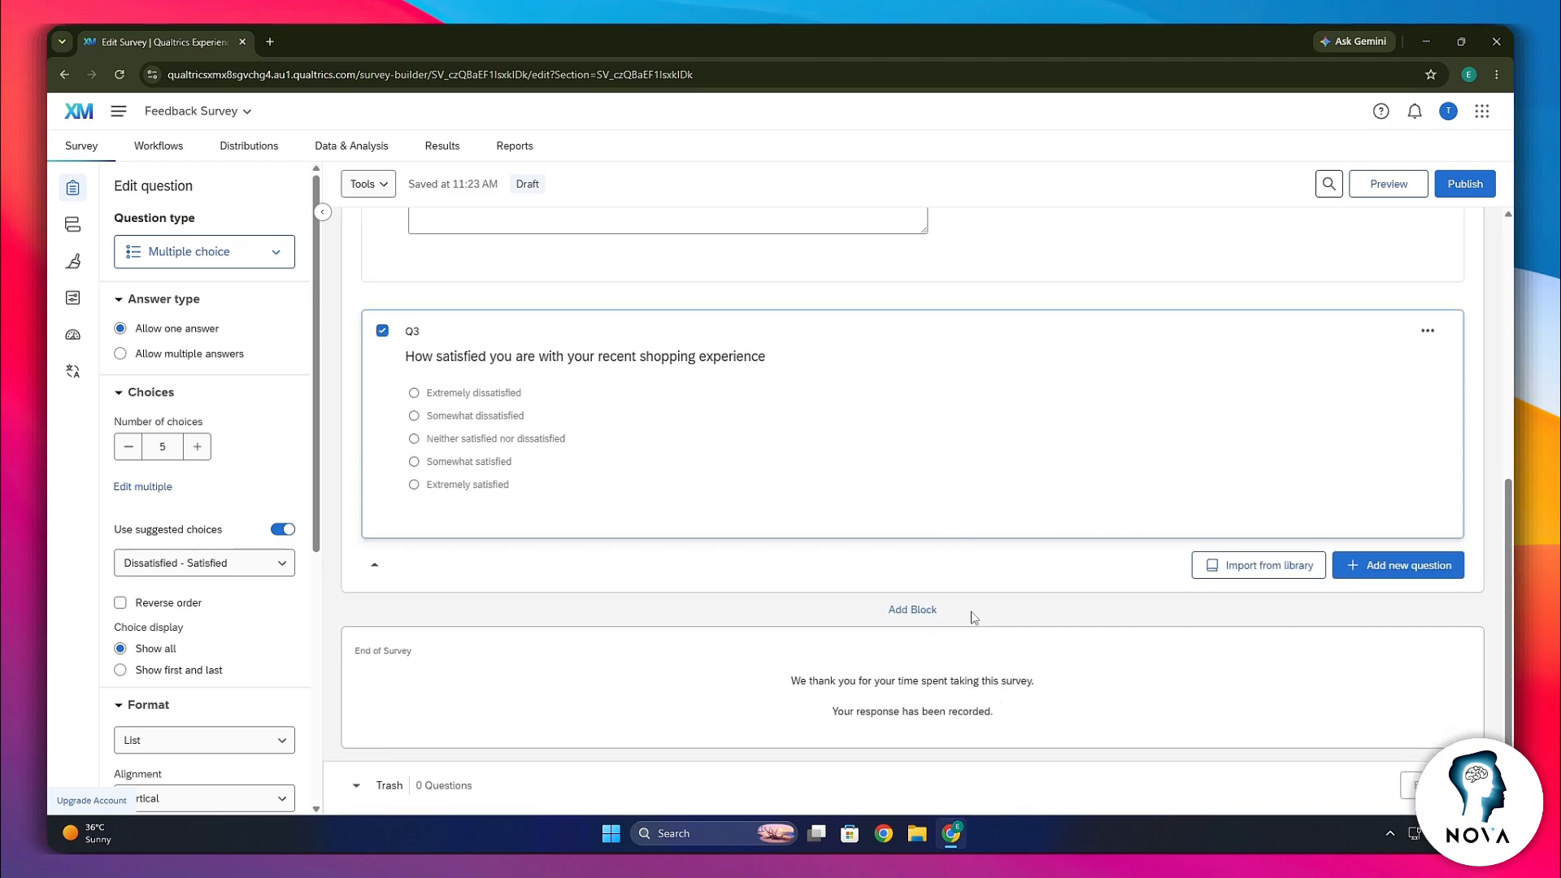
pyautogui.click(921, 612)
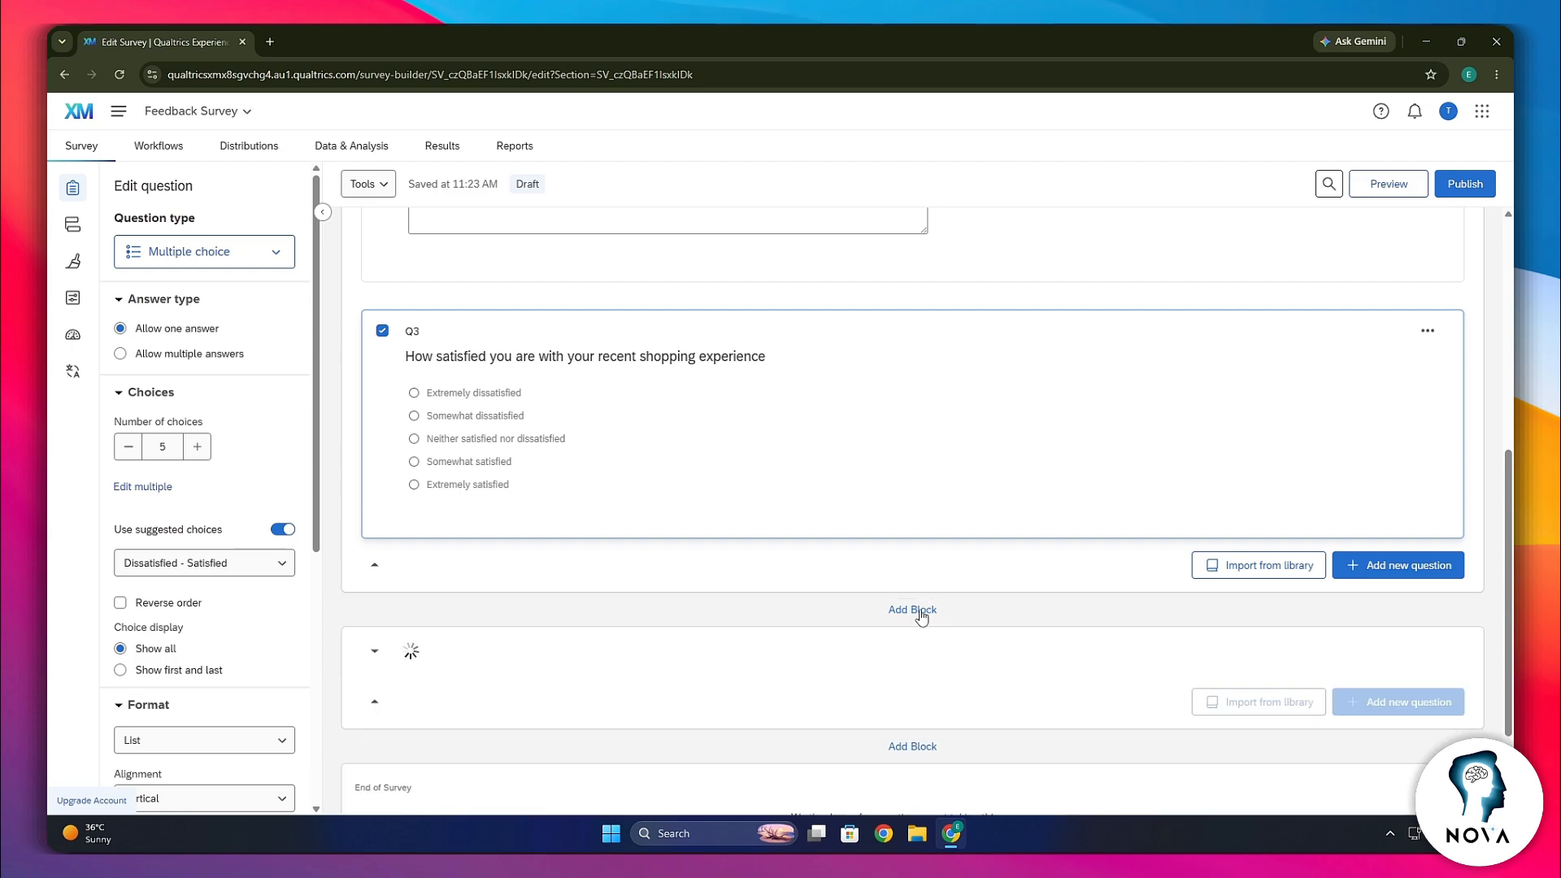
pyautogui.scroll(-2, 851, 587)
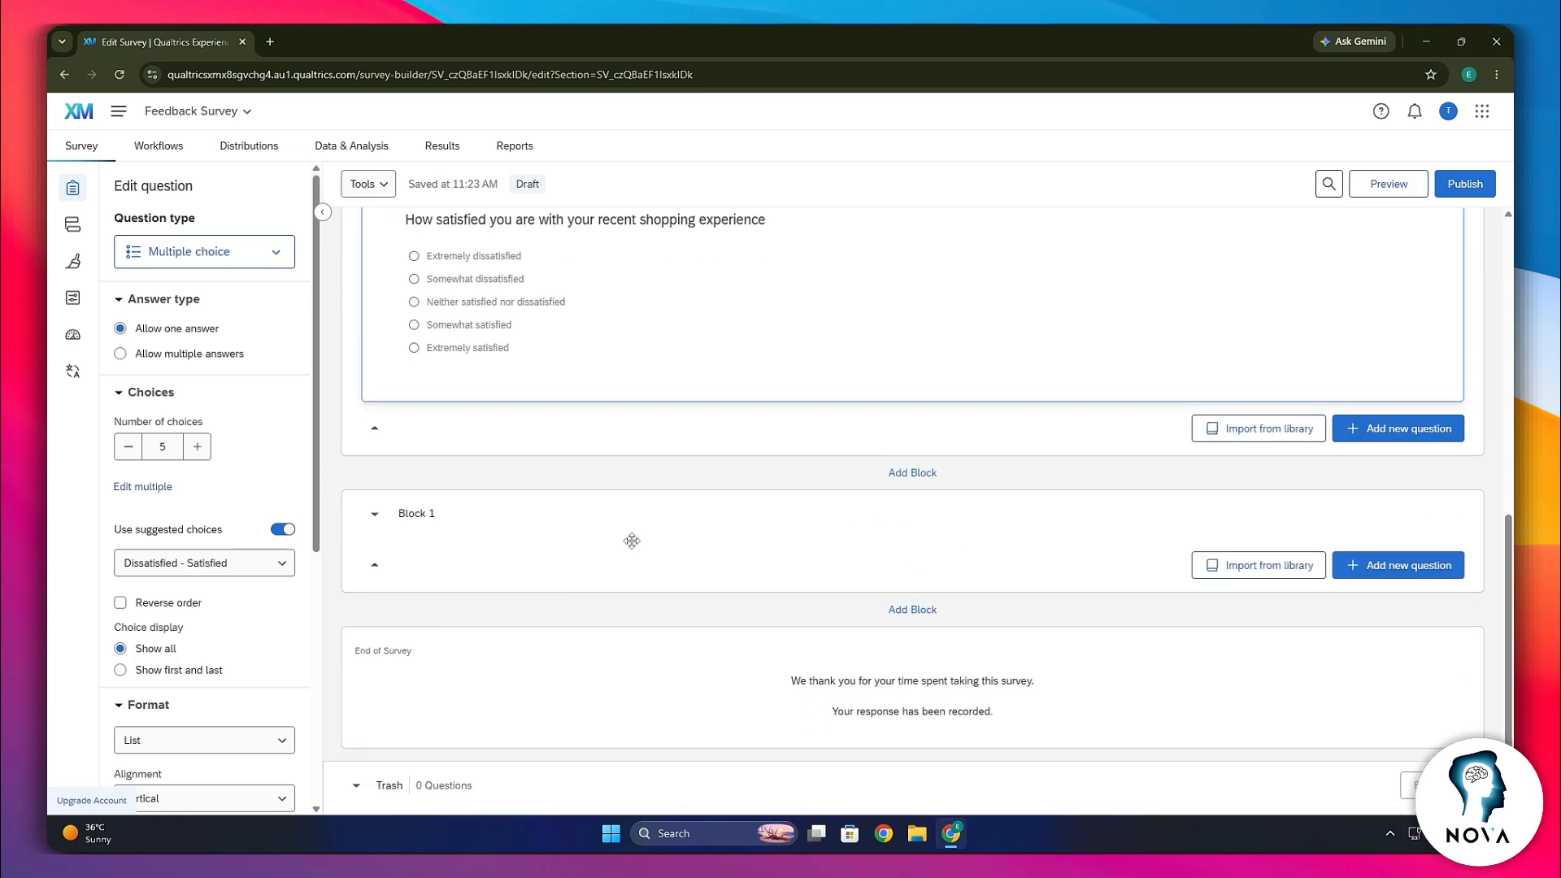
# Add a multiple choice question to the new empty block with the text "Would you recommend our store"
pyautogui.click(1398, 578)
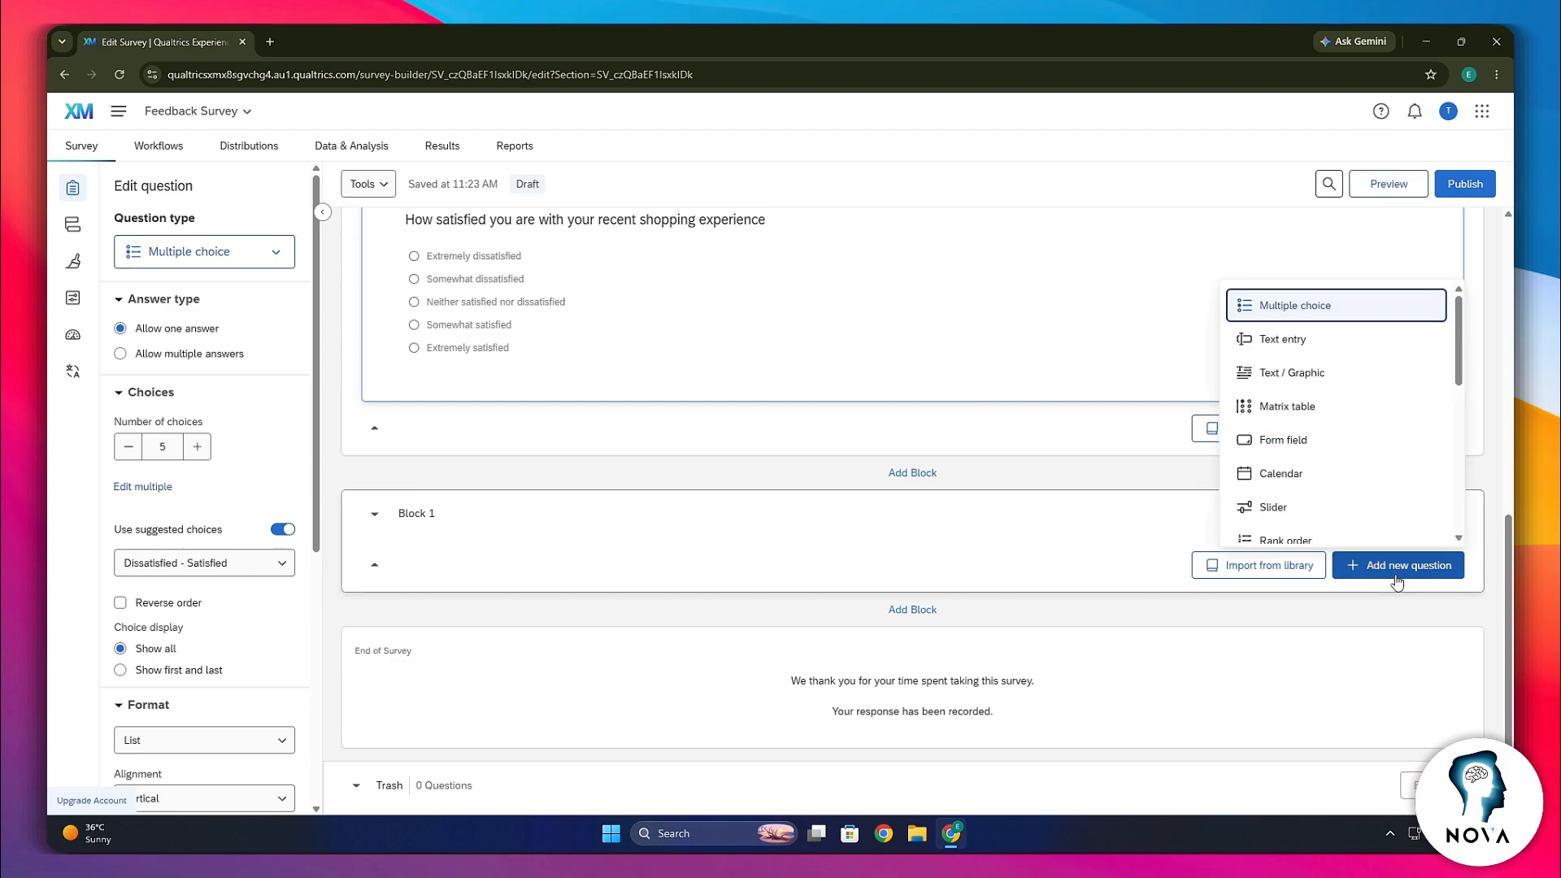
pyautogui.click(1300, 307)
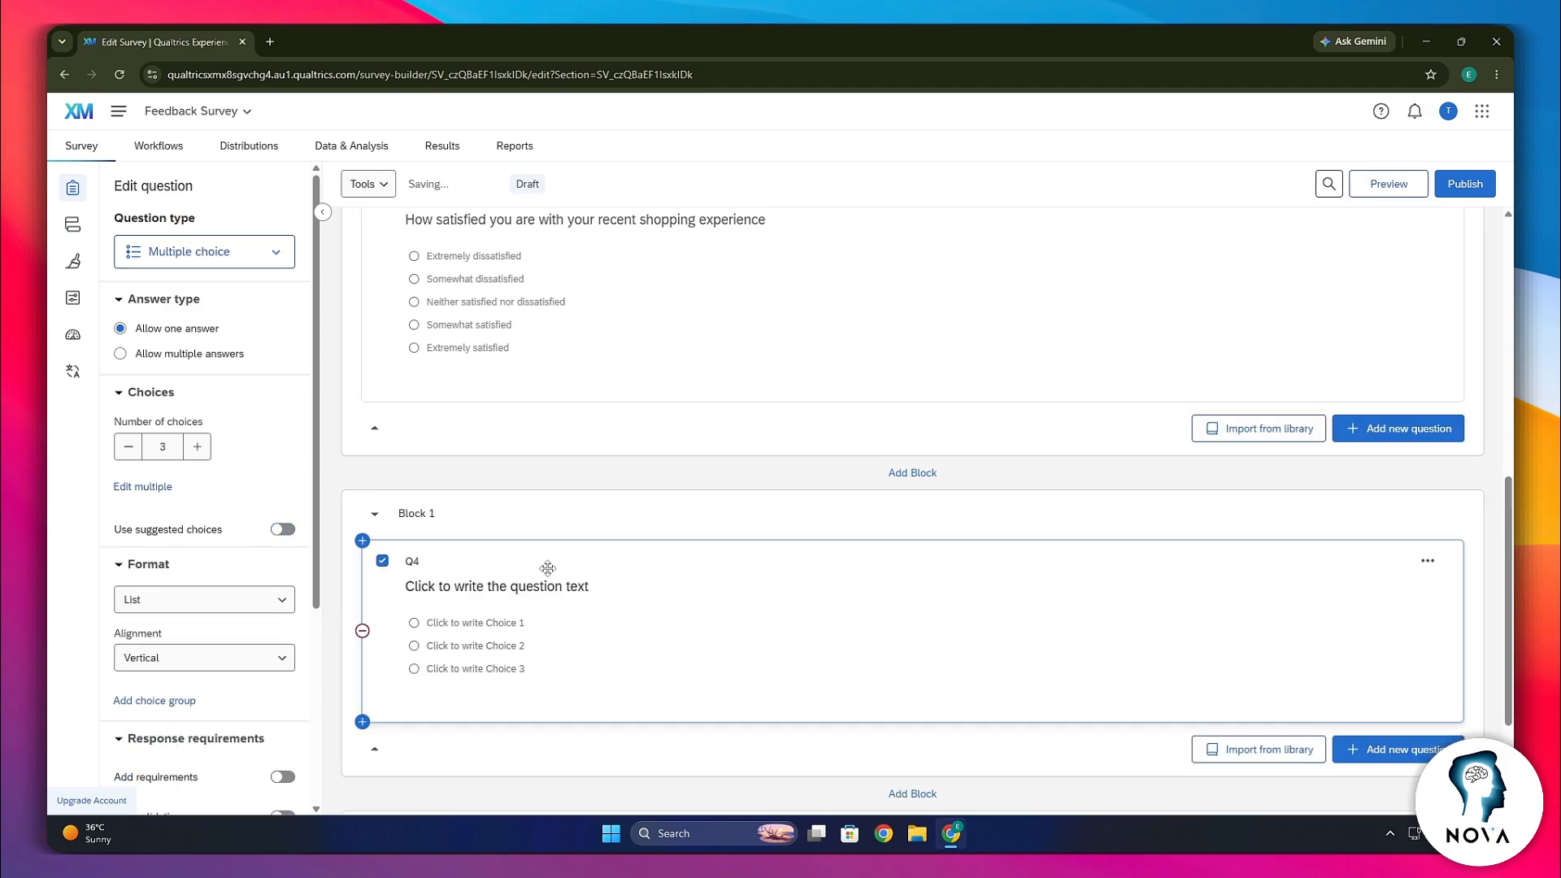
pyautogui.click(524, 582)
pyautogui.write('Would you rec')
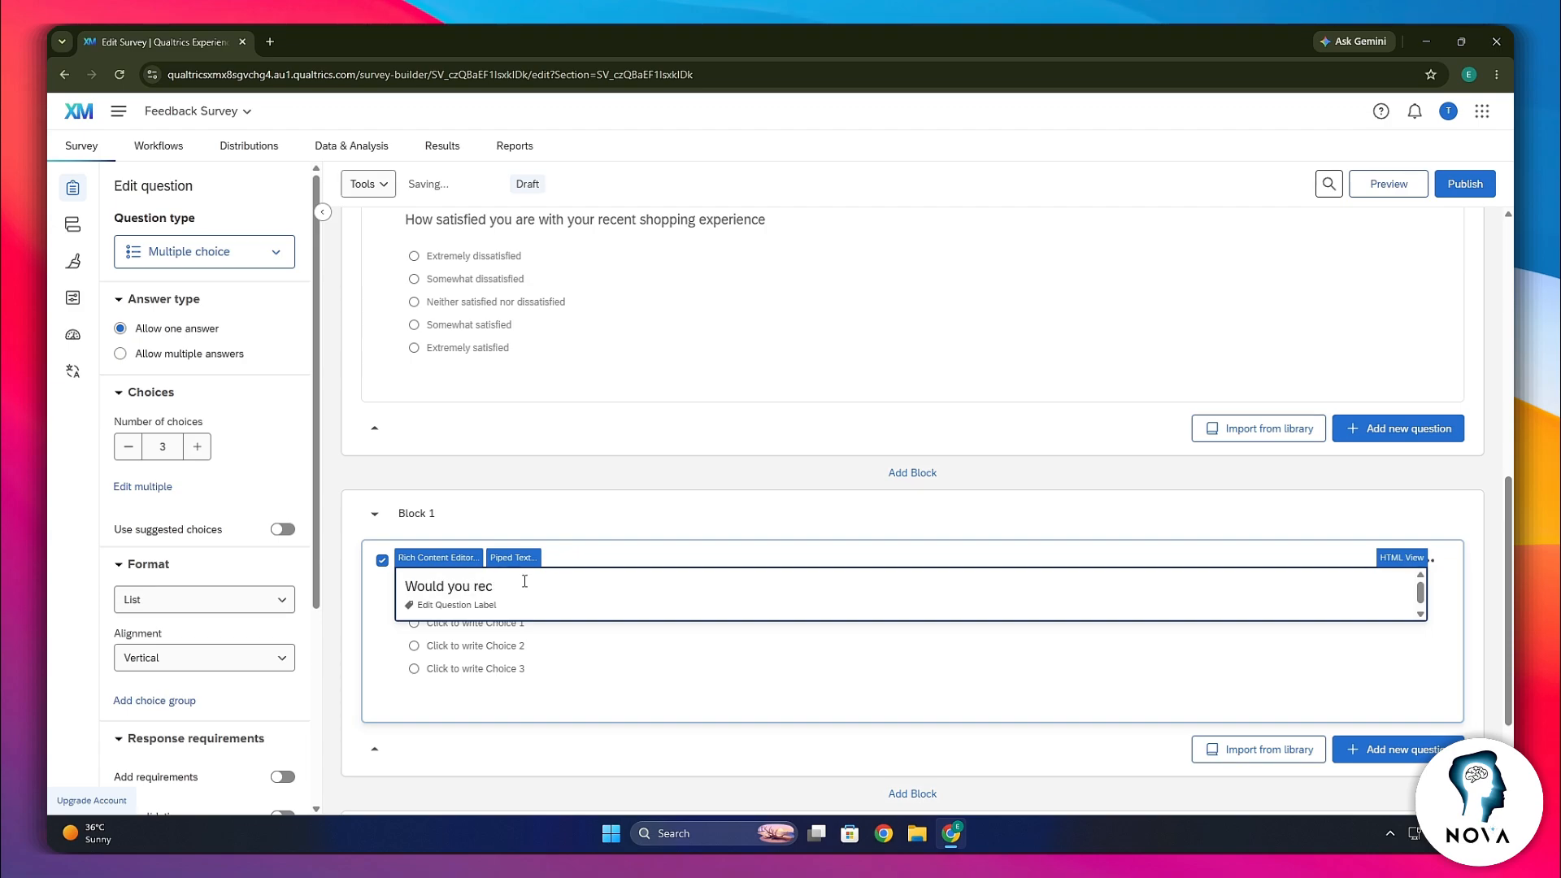
pyautogui.write('omment')
# Fill the answer choices of the "Would you recommend our store" question with yes, Maybe and No
pyautogui.click(528, 624)
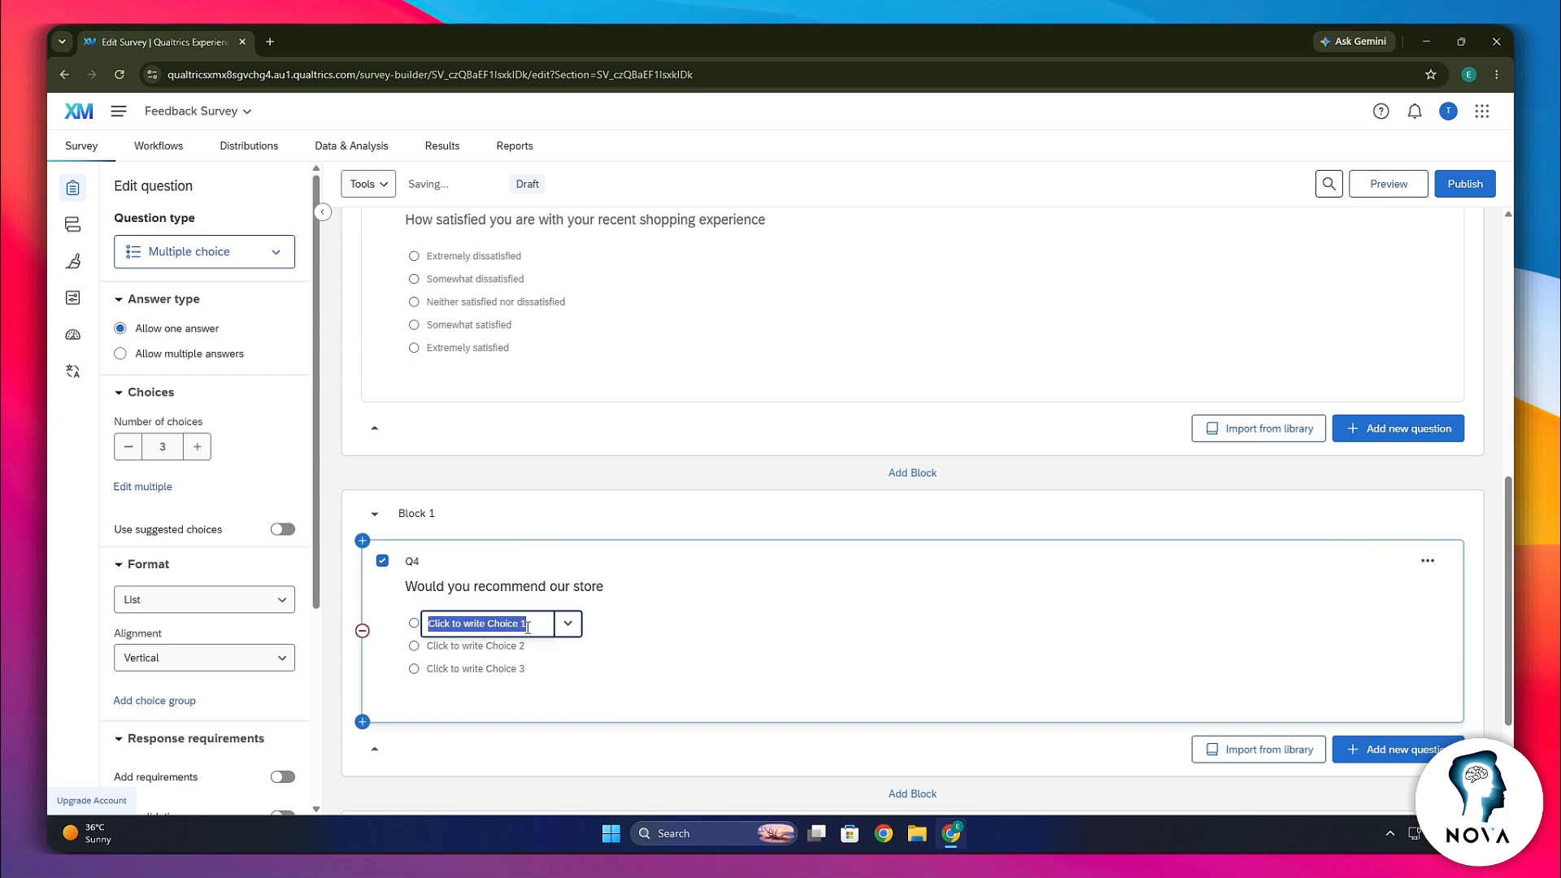
pyautogui.write('yes')
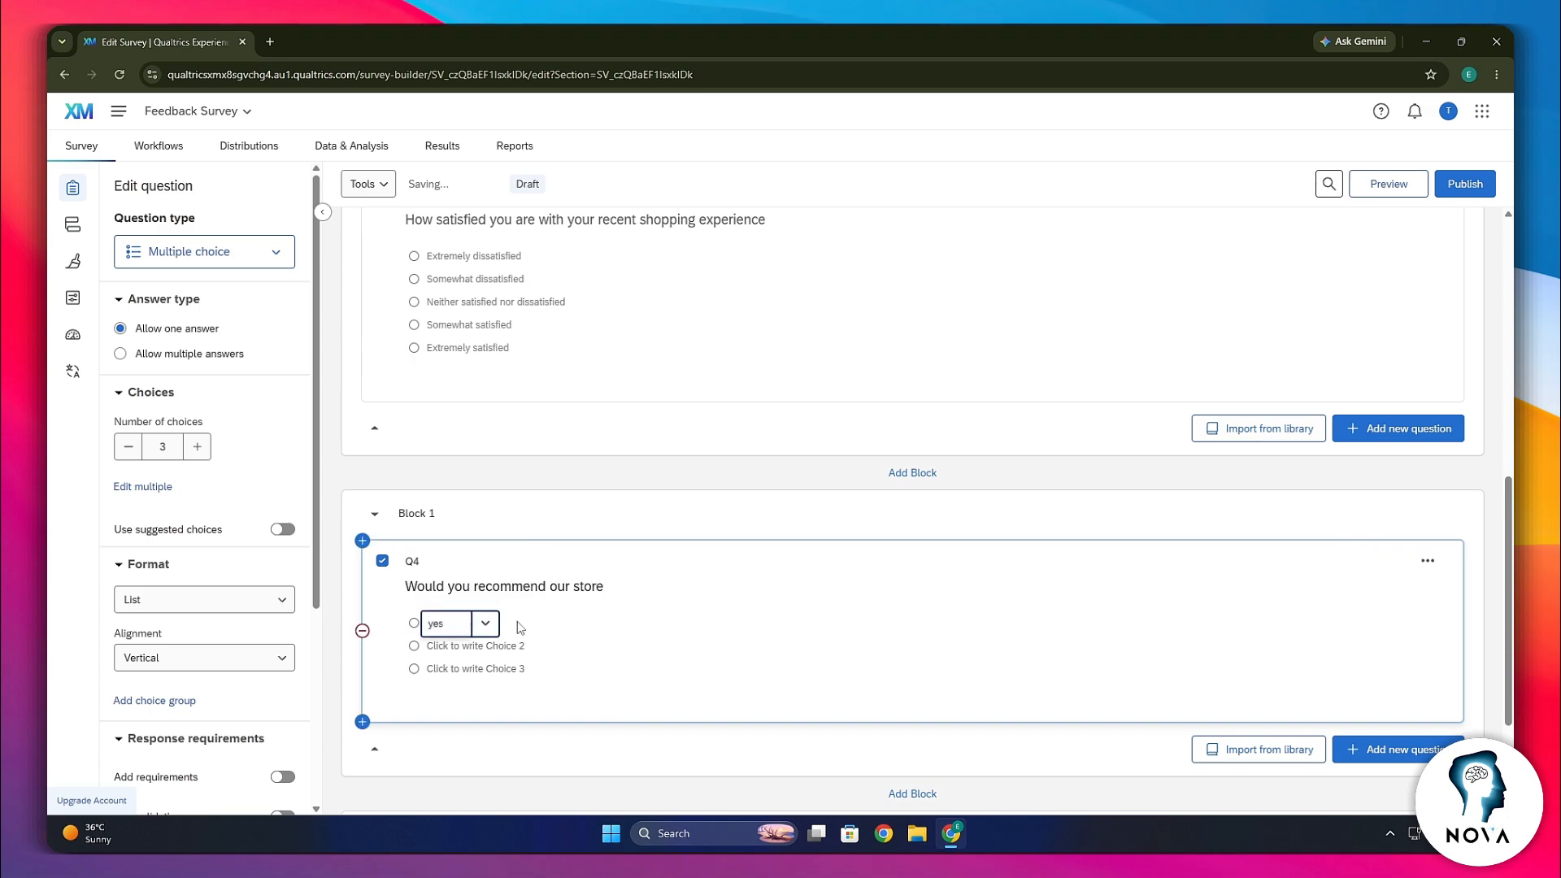
pyautogui.click(507, 652)
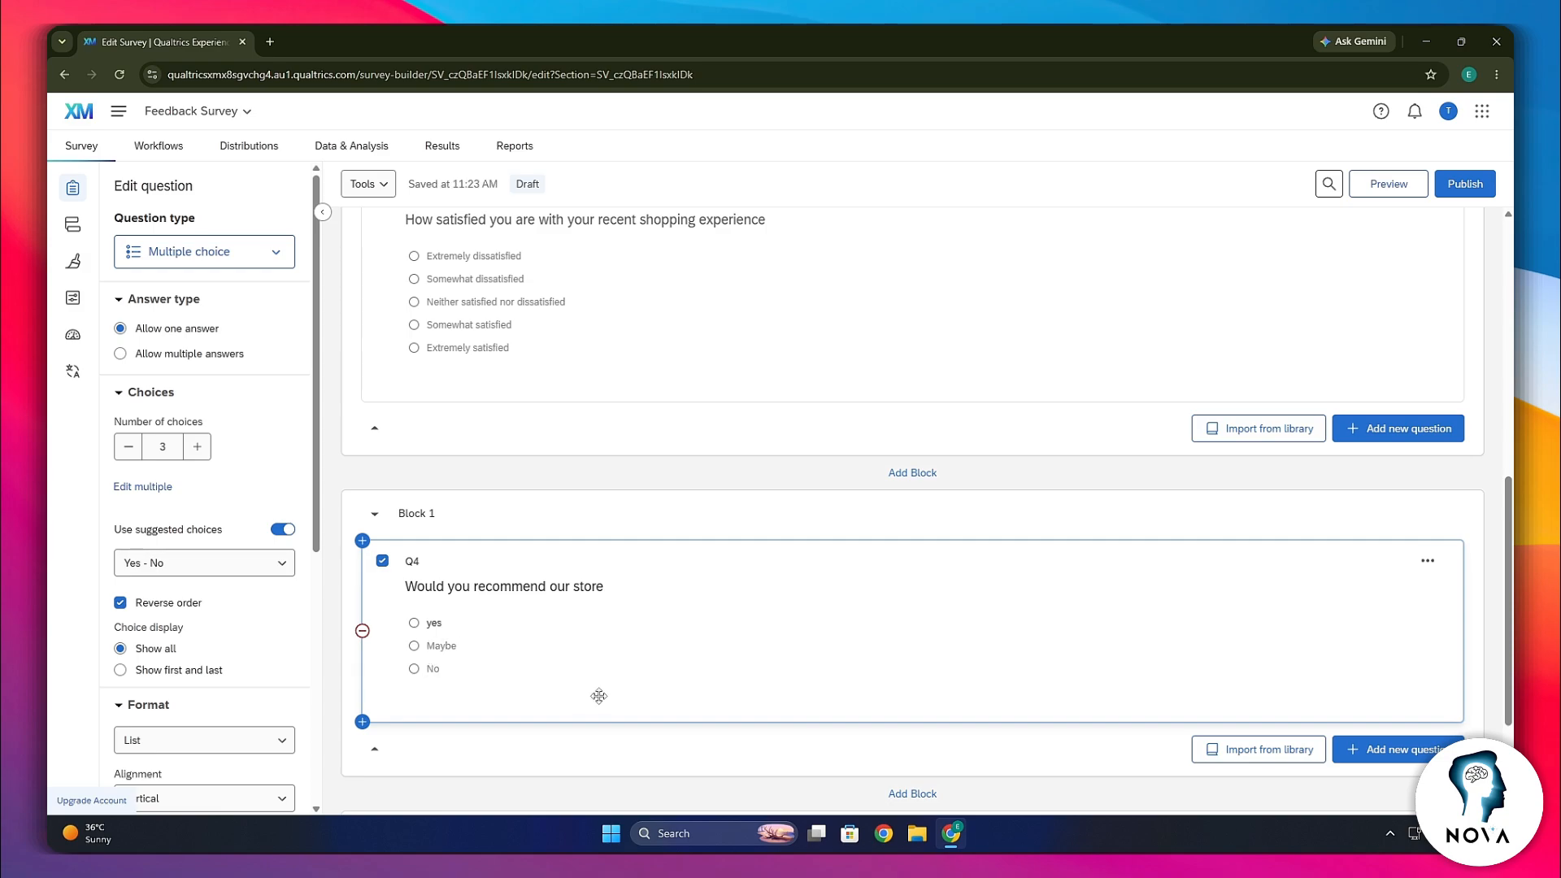
# Review the questions in the Default Question Block and Block 1
pyautogui.scroll(-2, 783, 673)
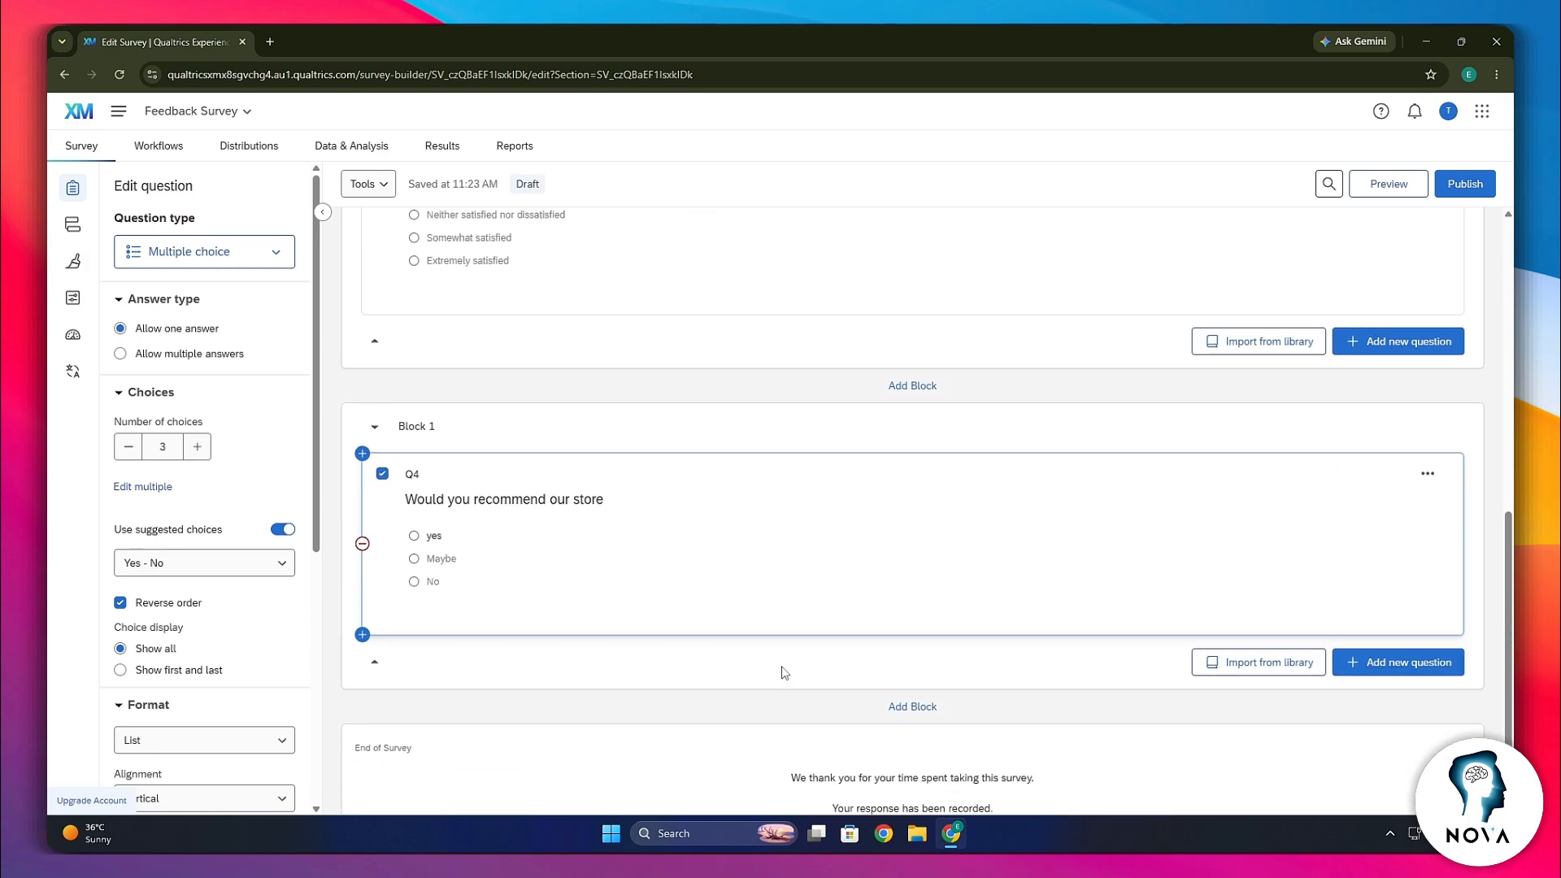
pyautogui.scroll(8, 885, 618)
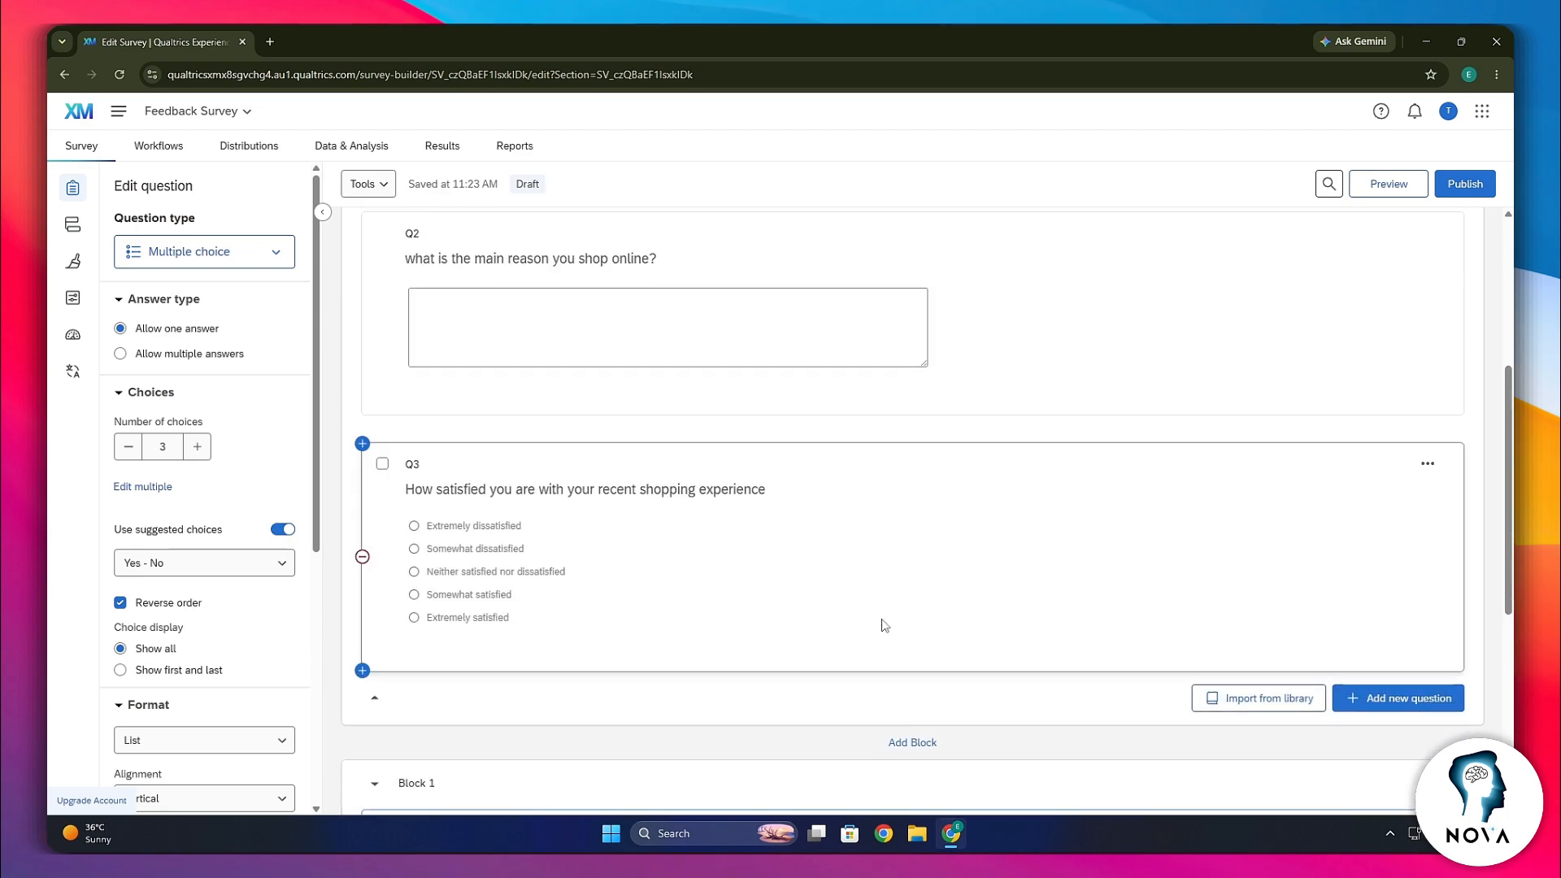
pyautogui.scroll(-6, 935, 586)
pyautogui.scroll(-1, 880, 575)
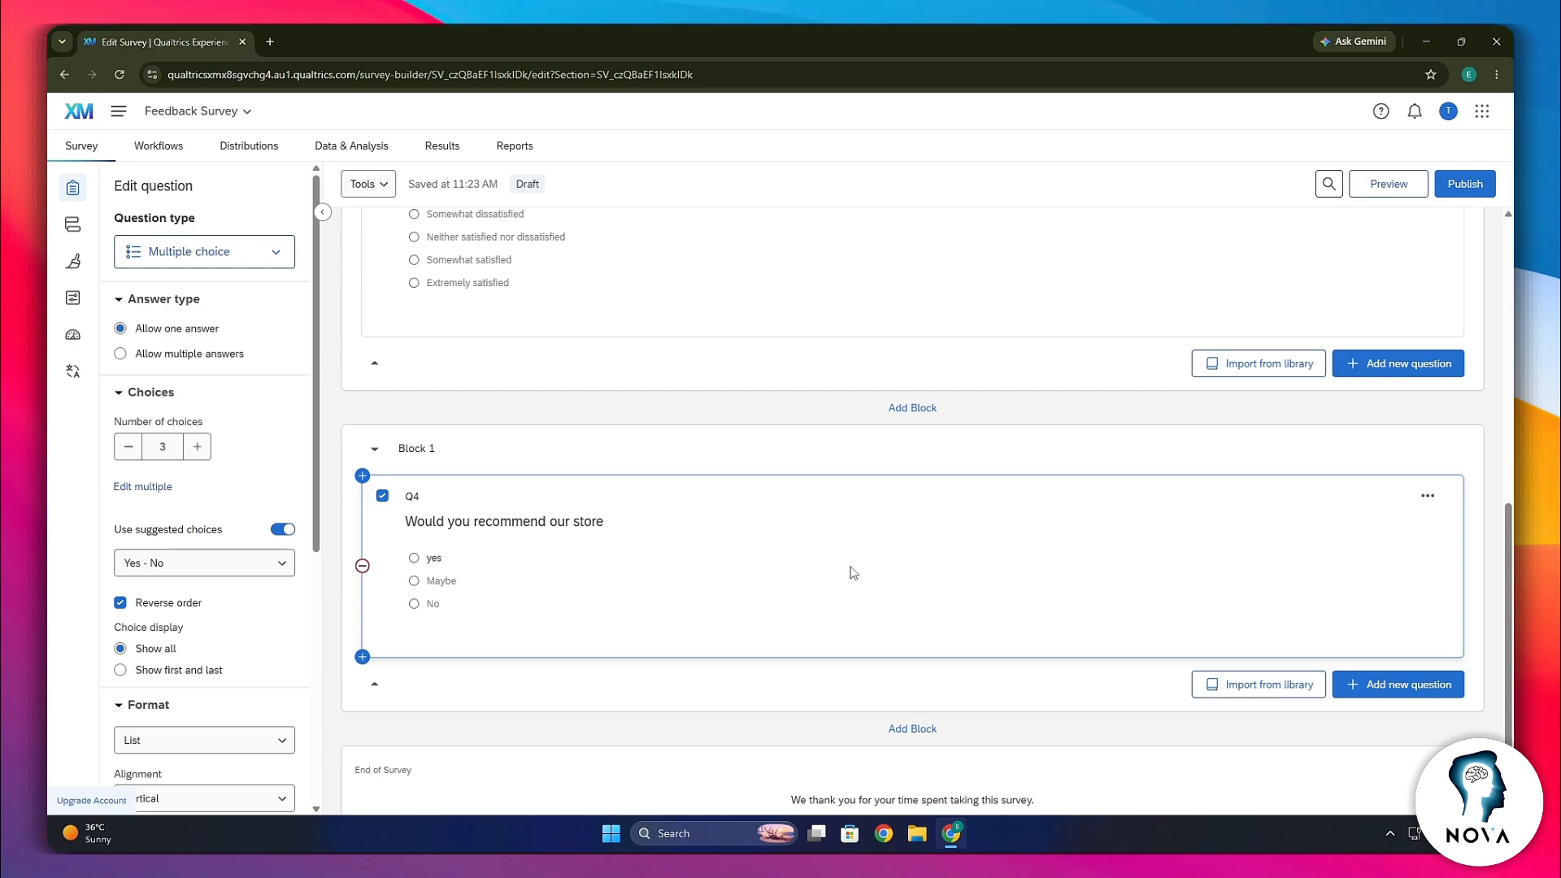
pyautogui.scroll(10, 851, 573)
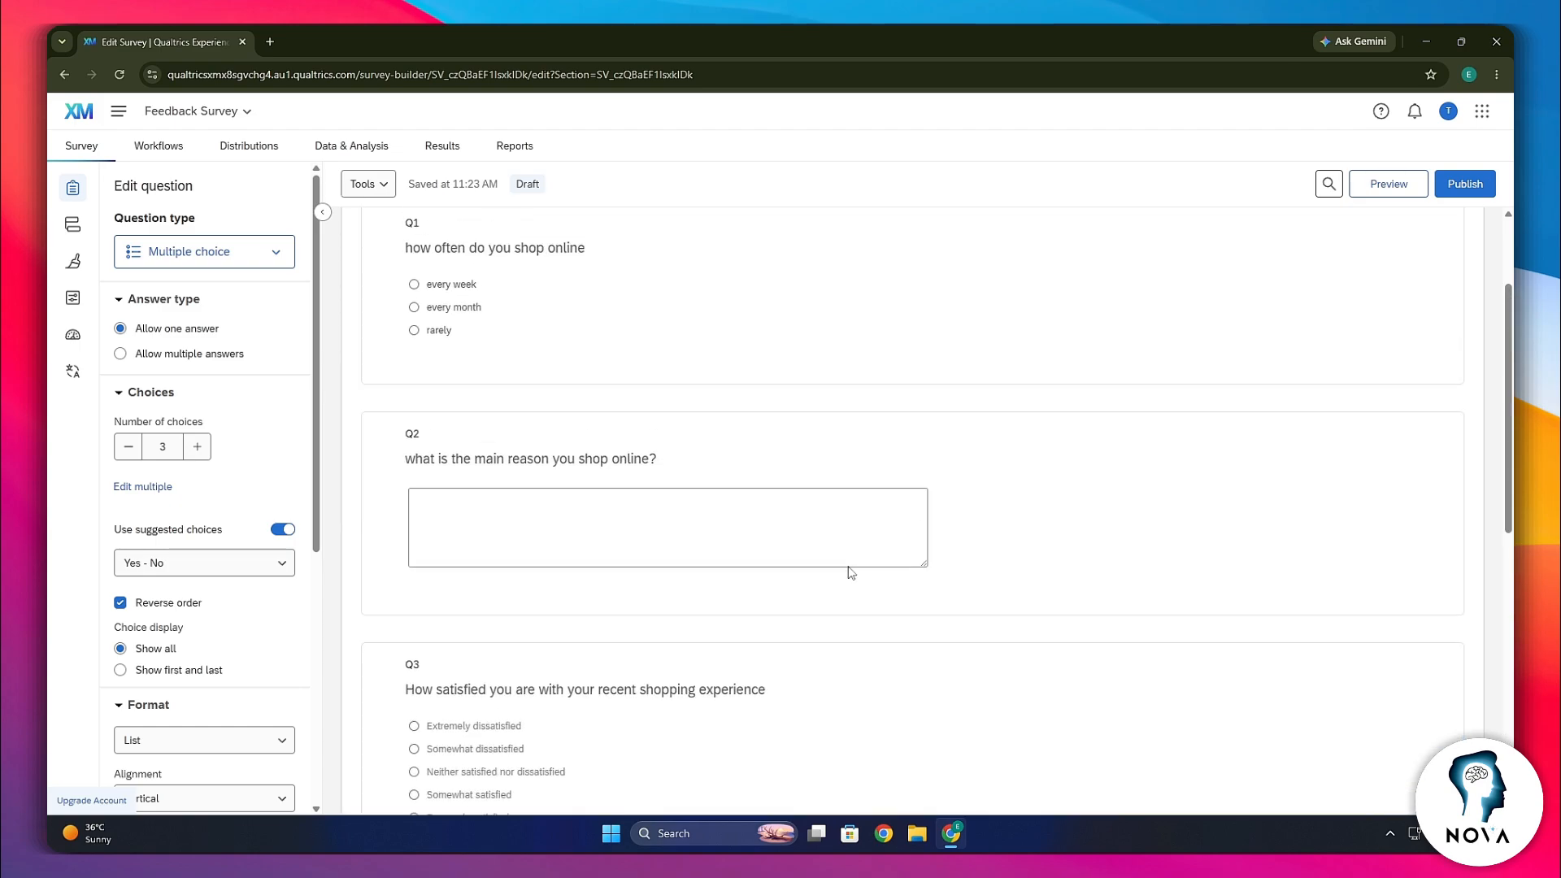
pyautogui.scroll(-1, 341, 366)
# Look through the available question types, from Multiple choice to Video response, and keep the current type
pyautogui.click(204, 251)
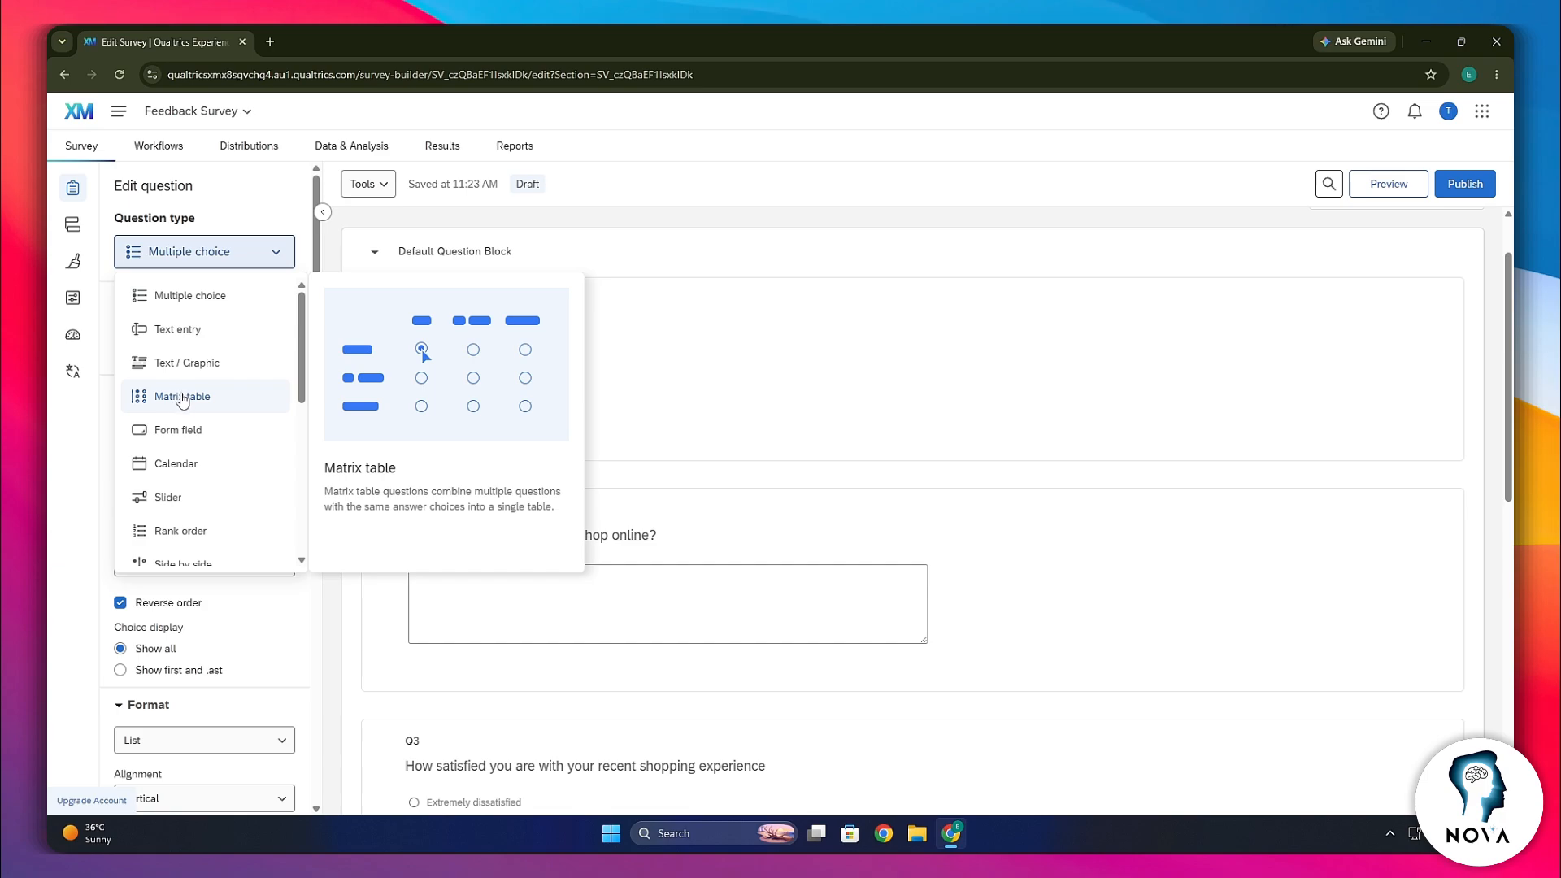
pyautogui.scroll(-2, 175, 435)
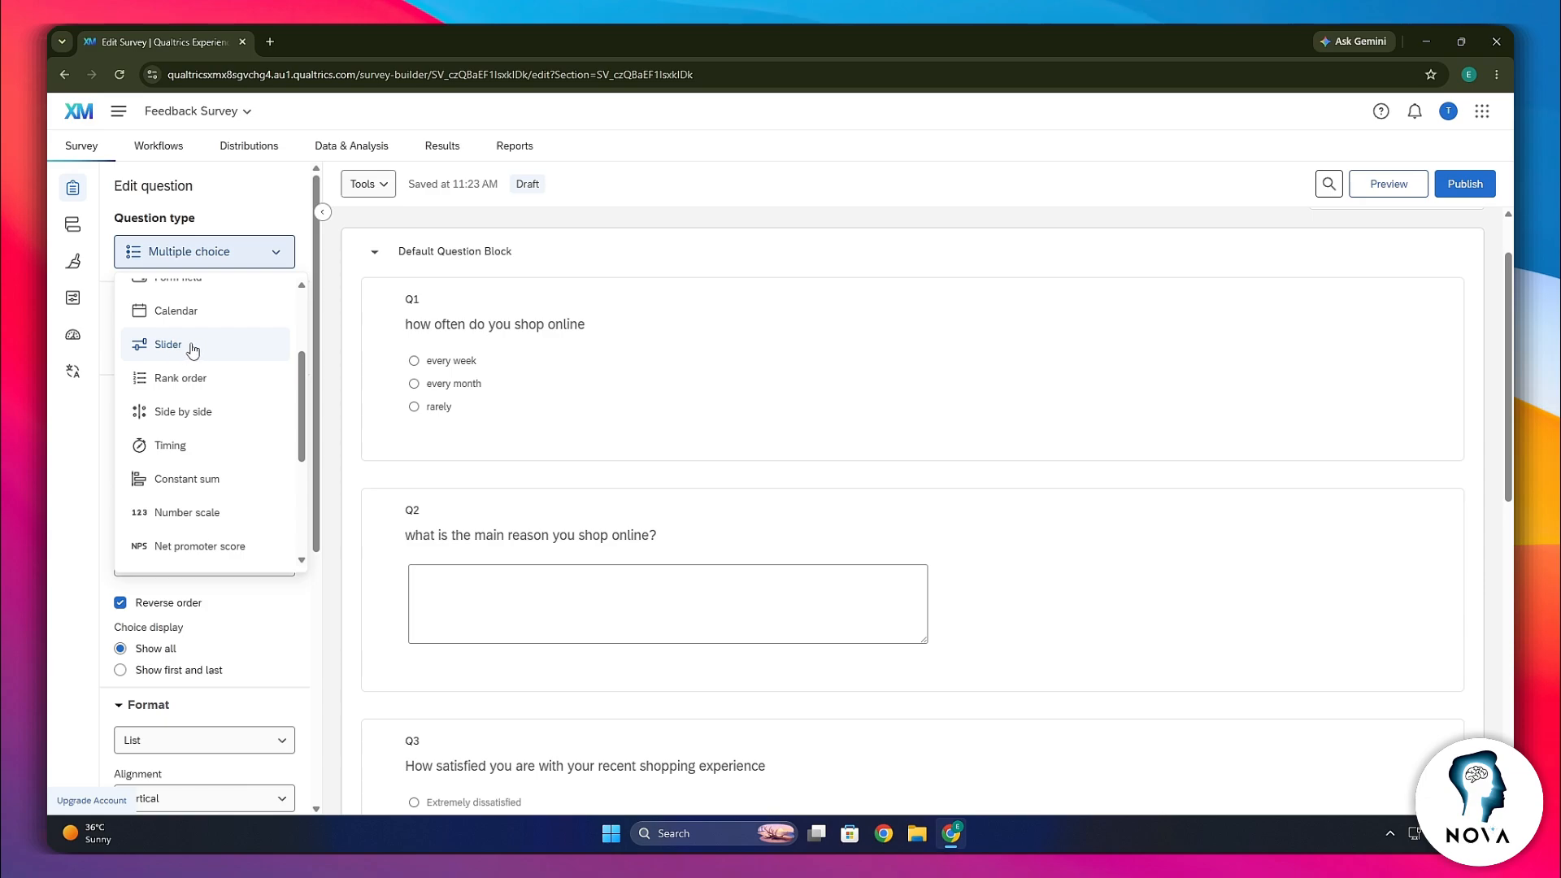
pyautogui.scroll(2, 220, 402)
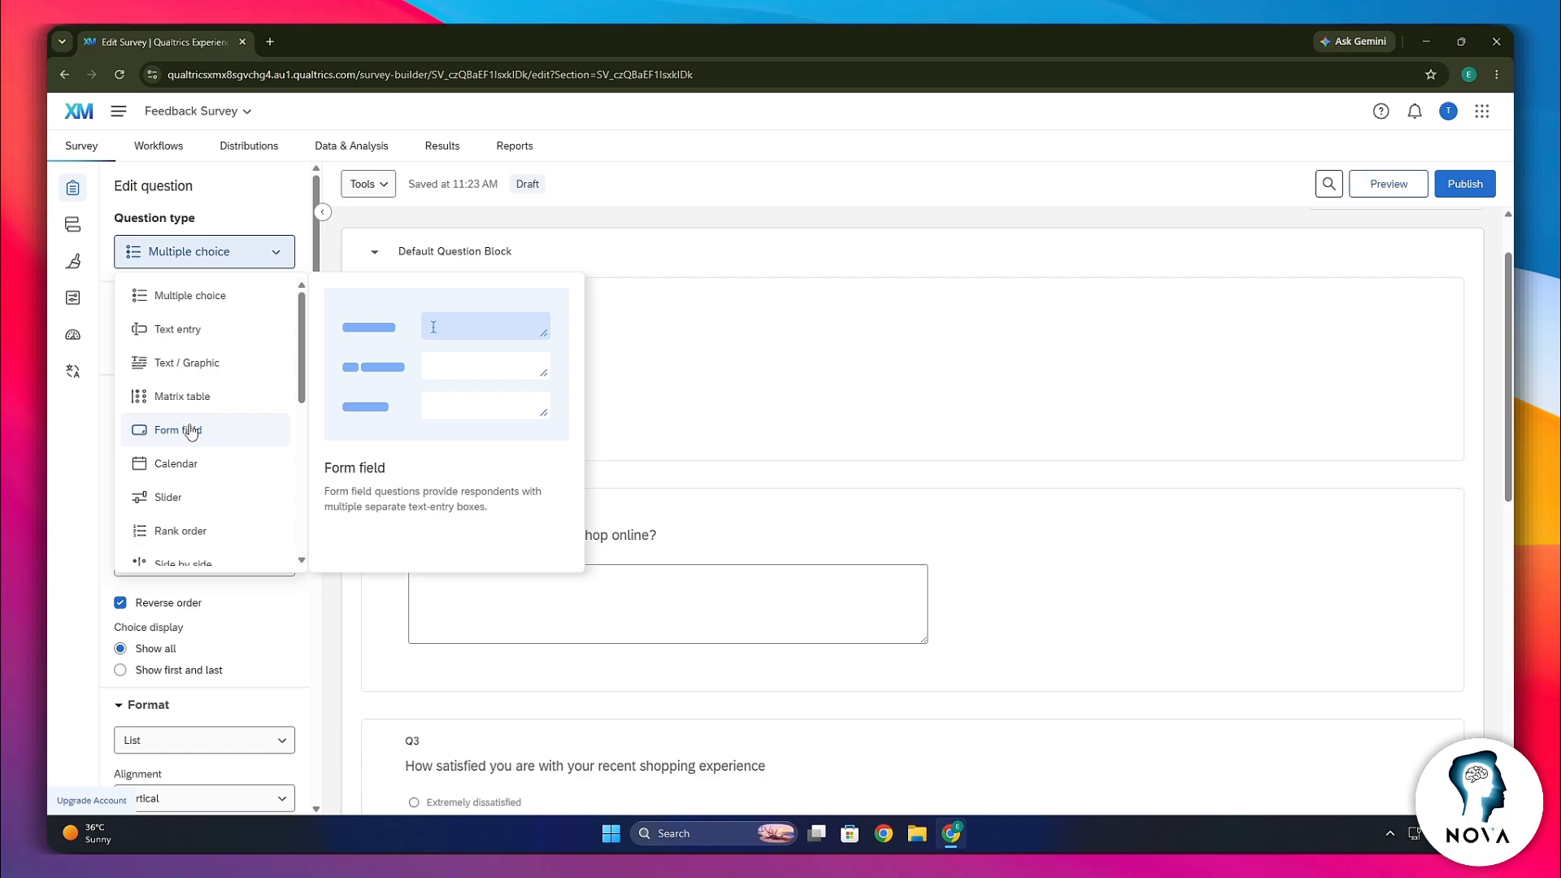
pyautogui.scroll(-3, 188, 429)
pyautogui.scroll(-2, 187, 407)
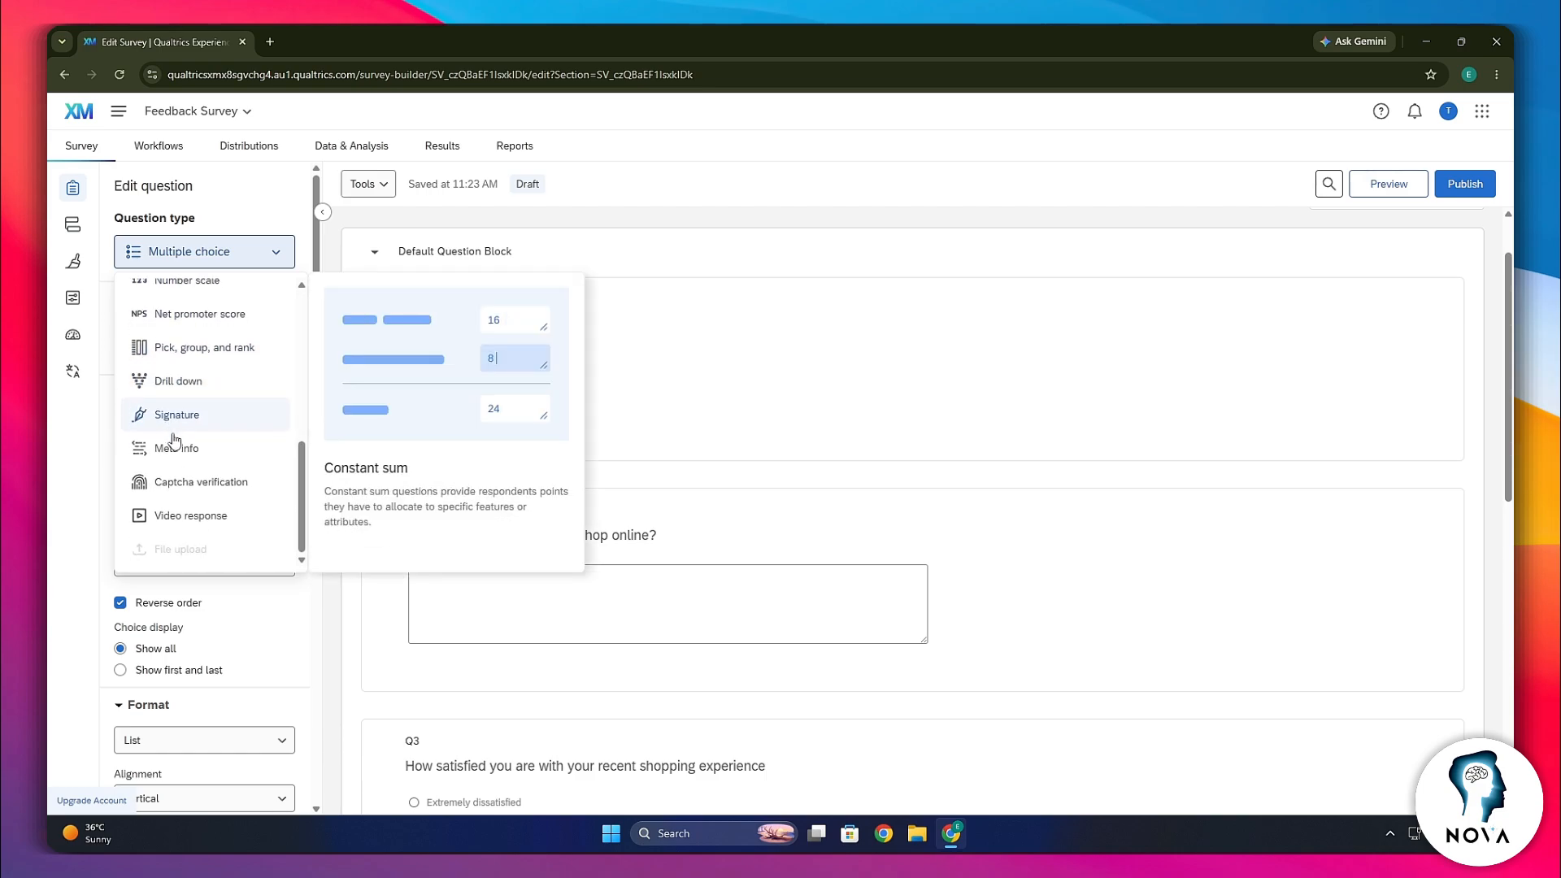
pyautogui.scroll(3, 212, 480)
pyautogui.scroll(5, 204, 456)
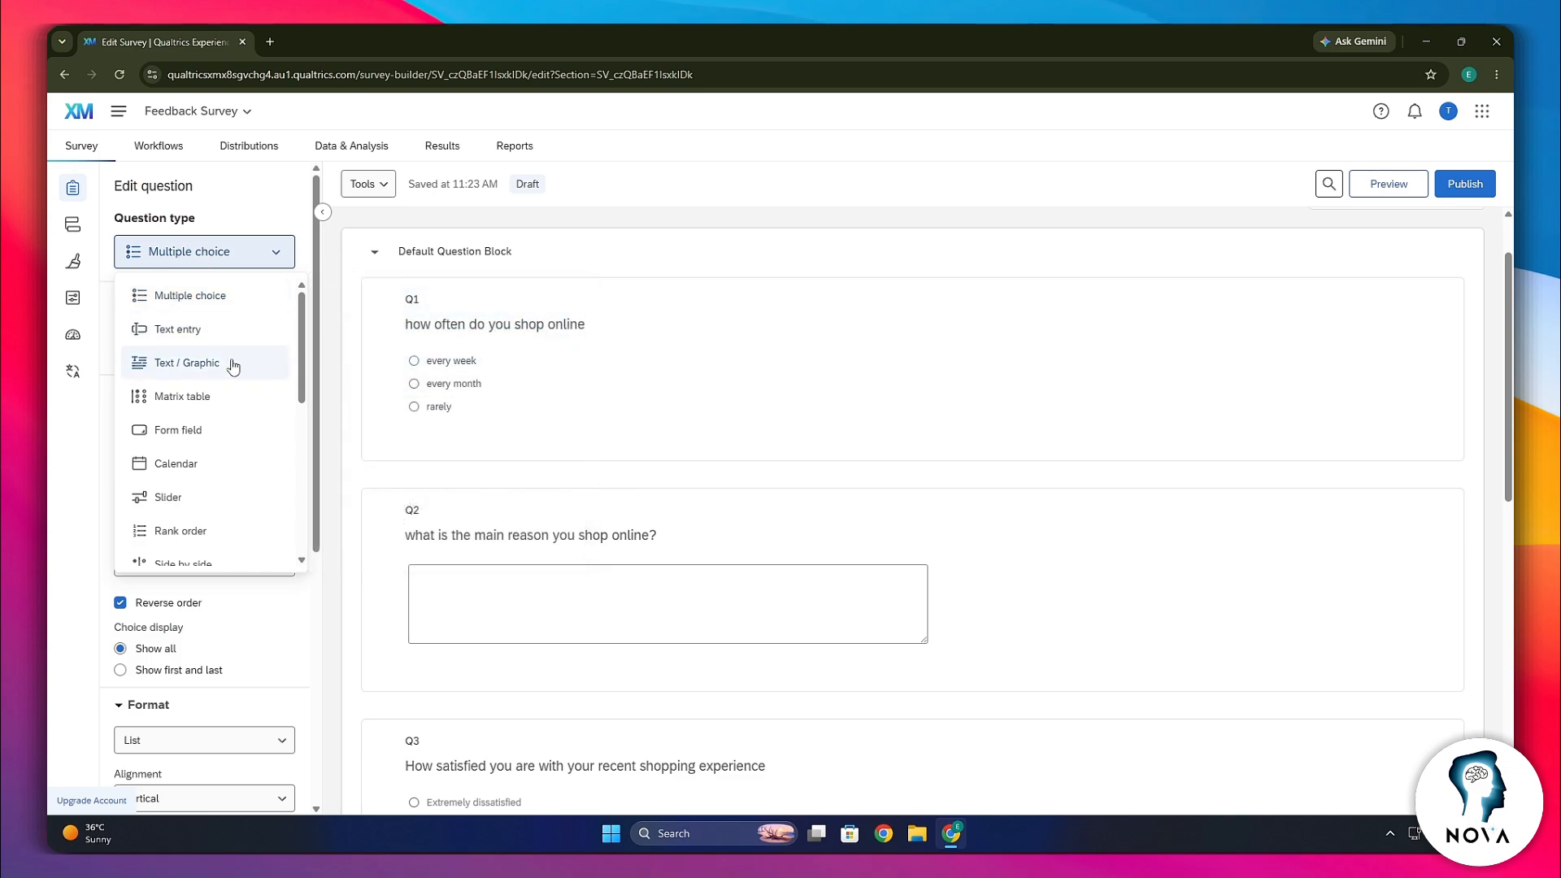
pyautogui.click(256, 255)
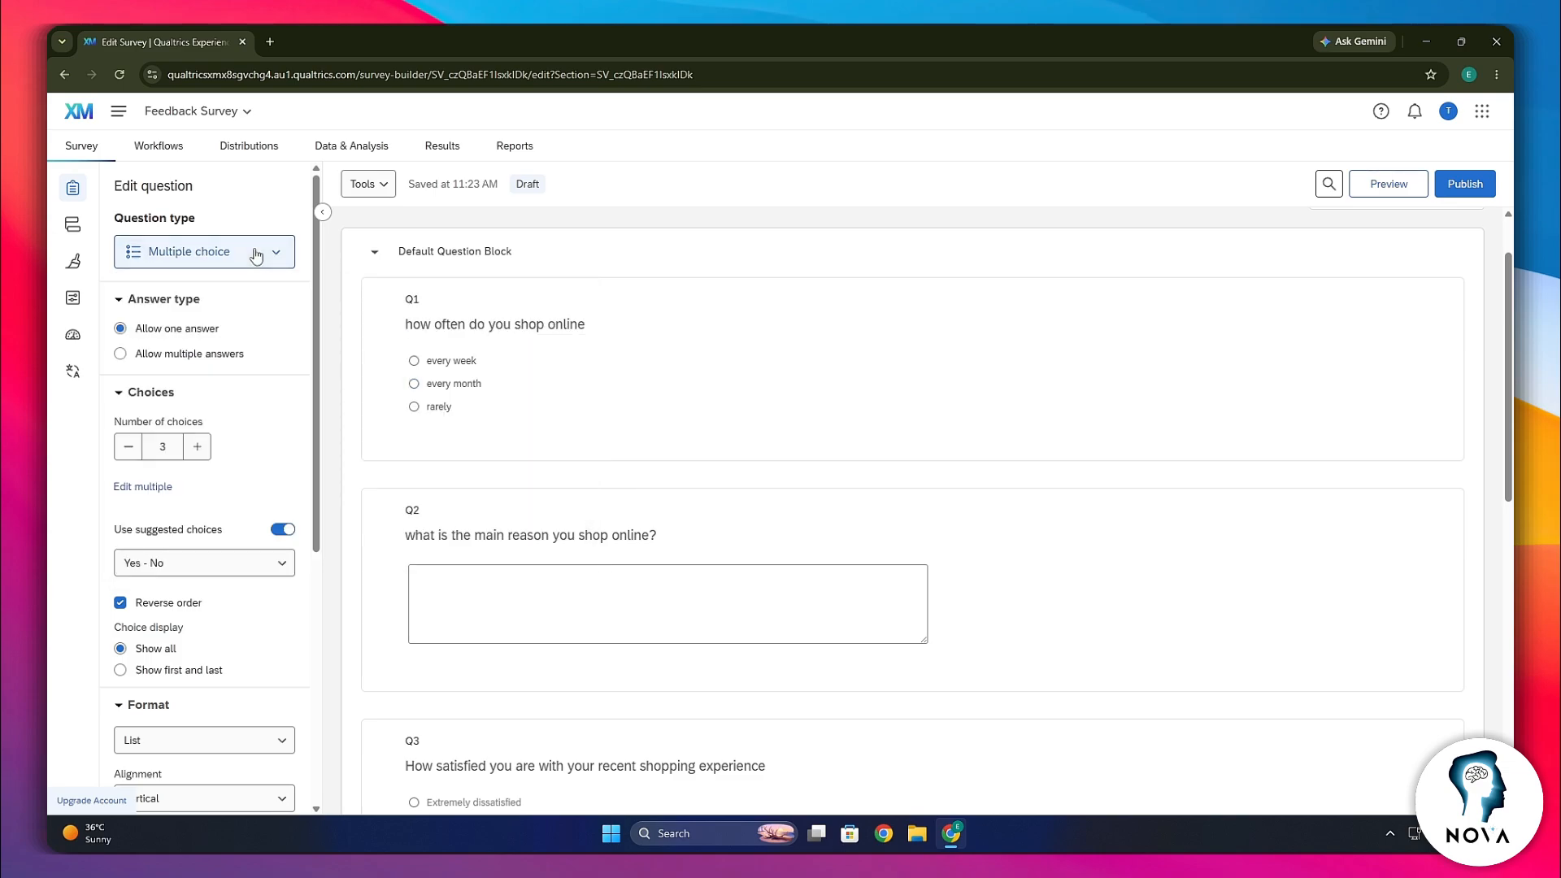
# Increase the number of choices of the "how often do you shop online" question to 5
pyautogui.click(805, 387)
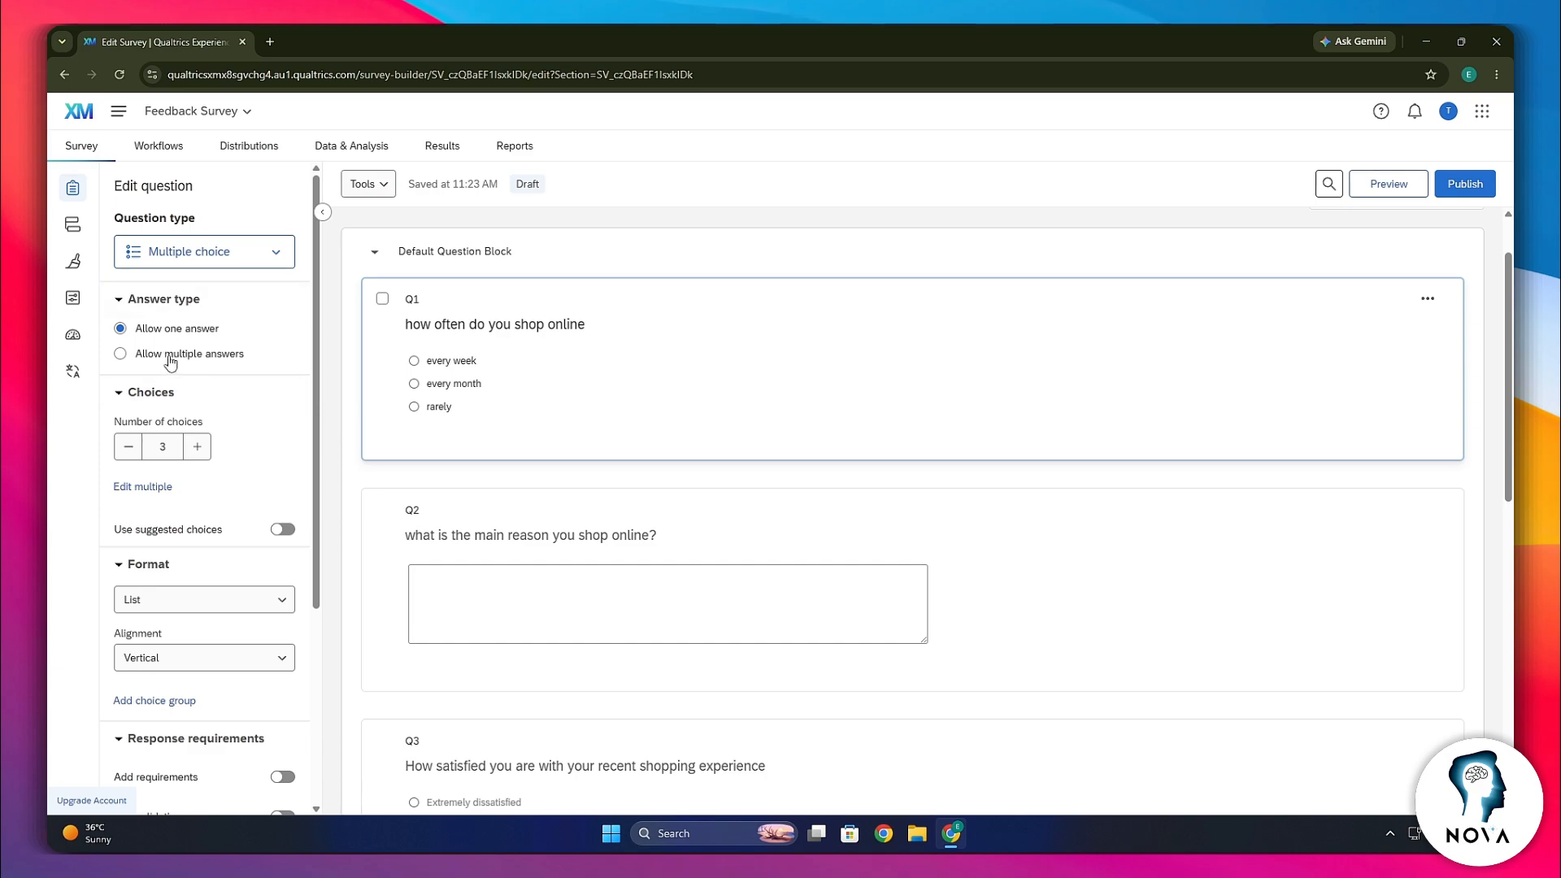
pyautogui.scroll(-1, 167, 358)
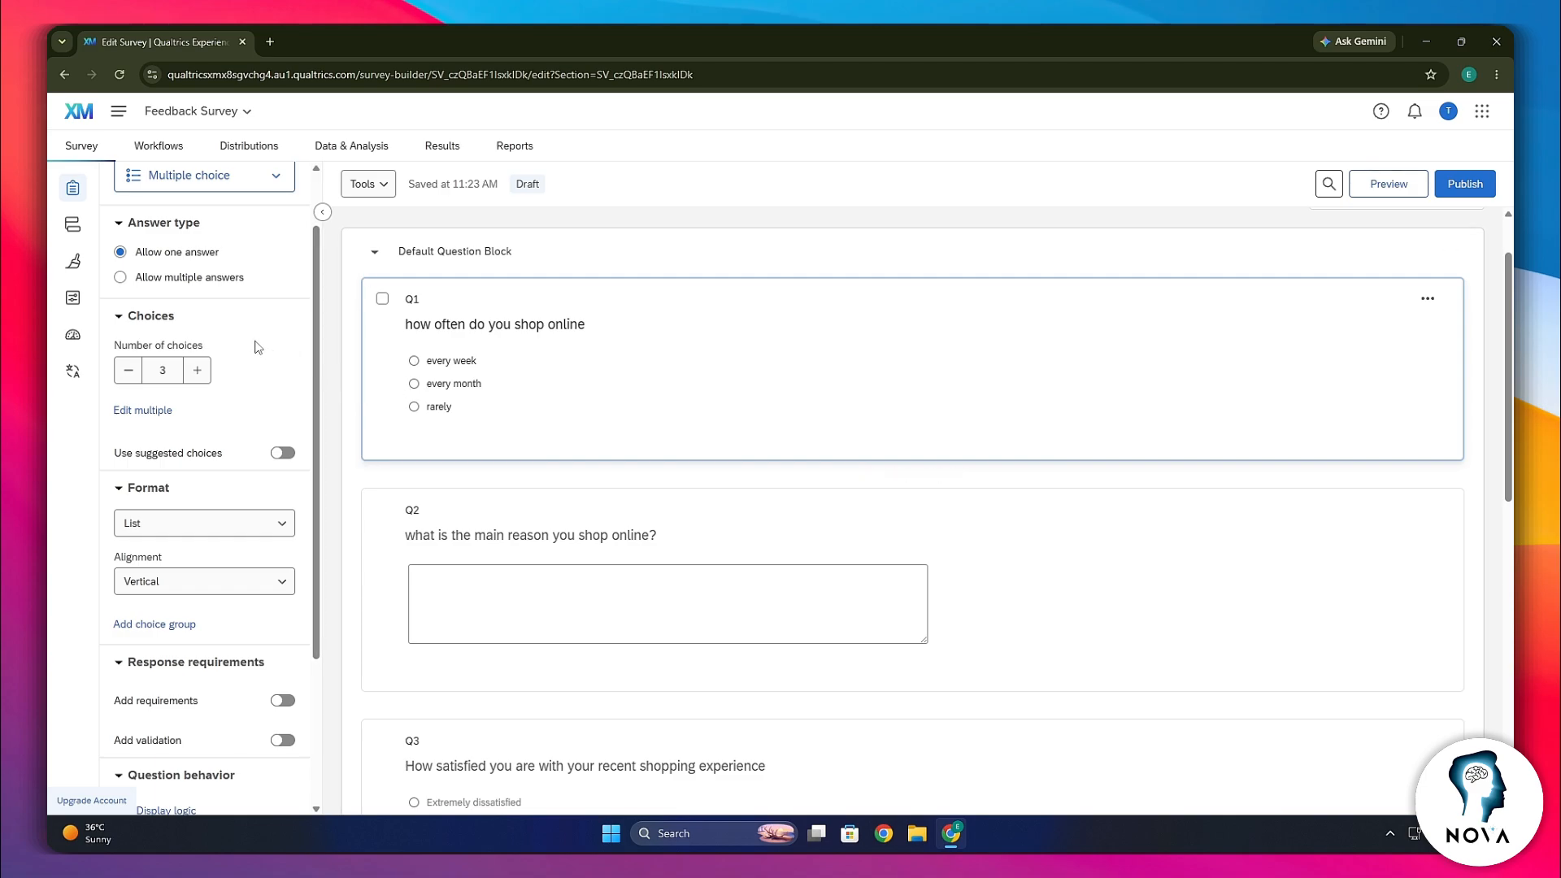
pyautogui.click(196, 370)
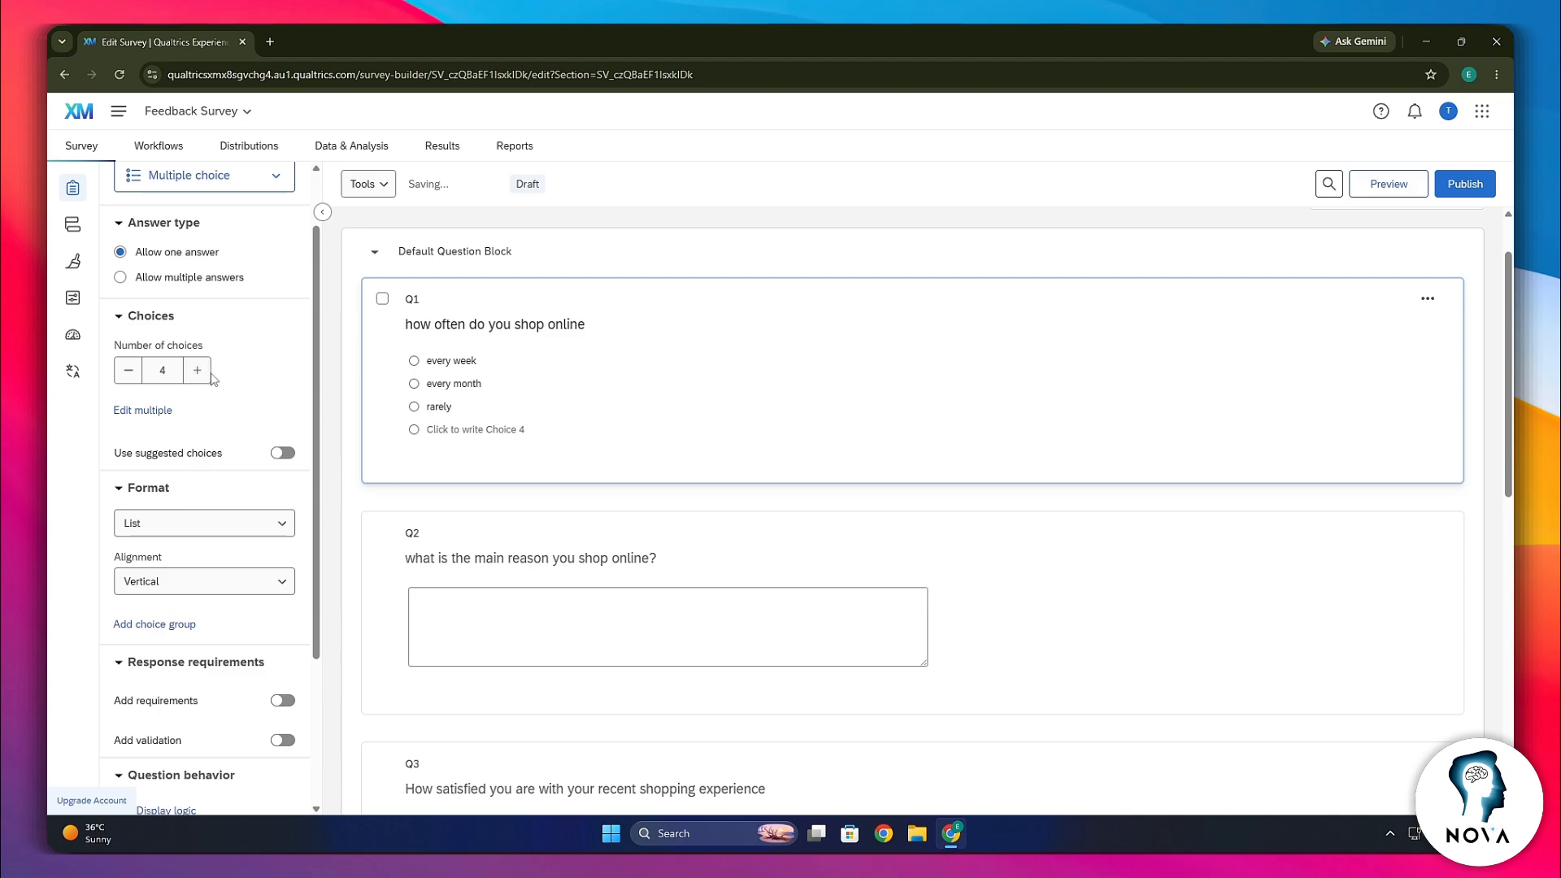
pyautogui.click(197, 371)
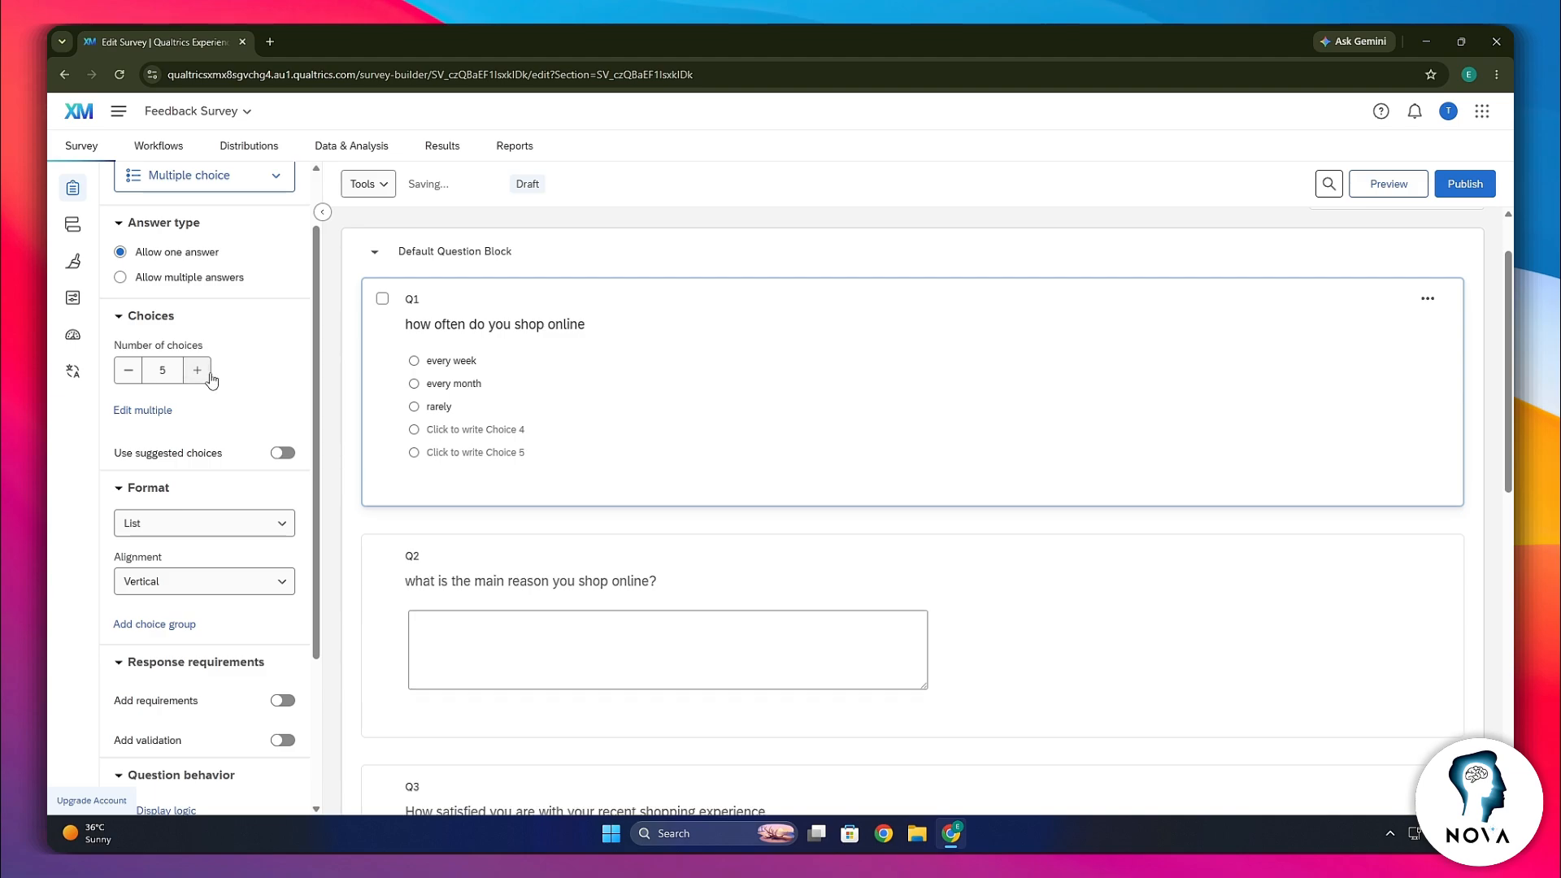
# Remove the two blank choices below "rarely" from Q1
pyautogui.click(452, 437)
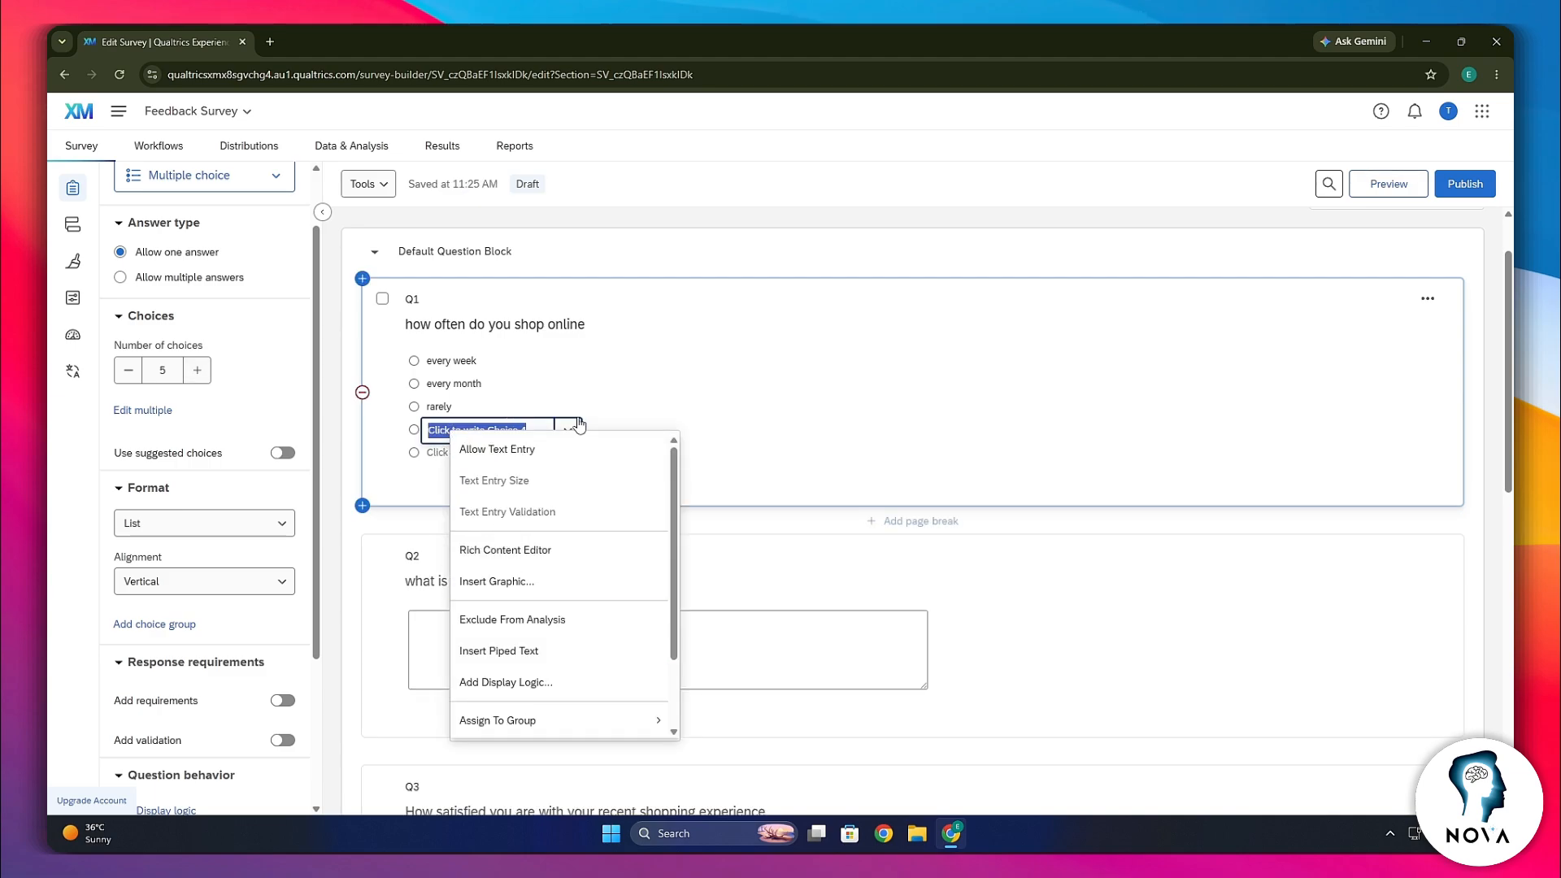
pyautogui.click(643, 773)
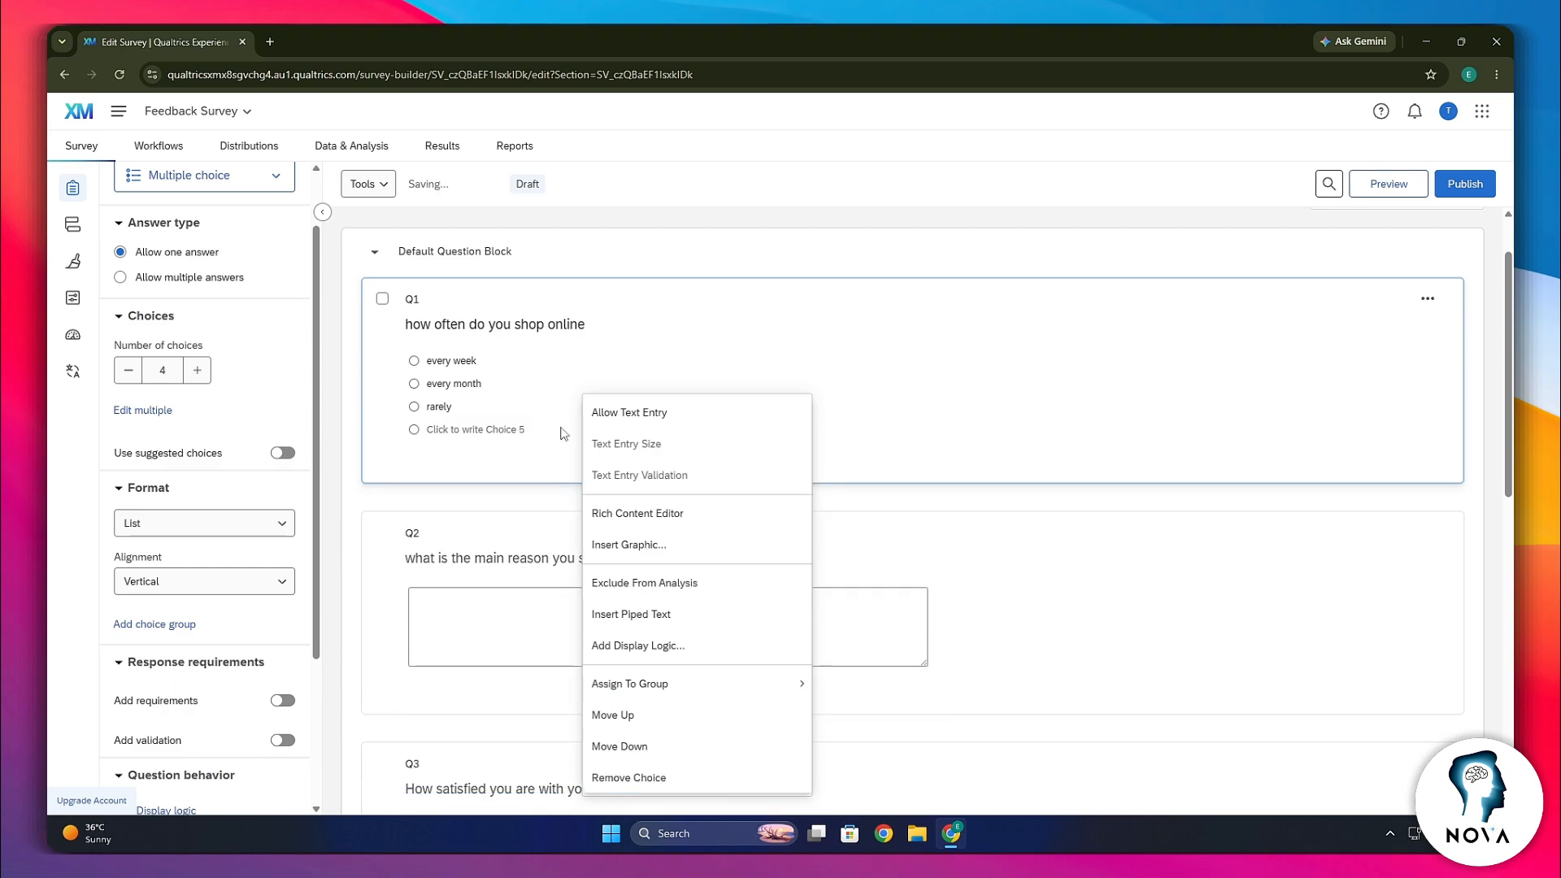
pyautogui.click(520, 434)
pyautogui.click(643, 777)
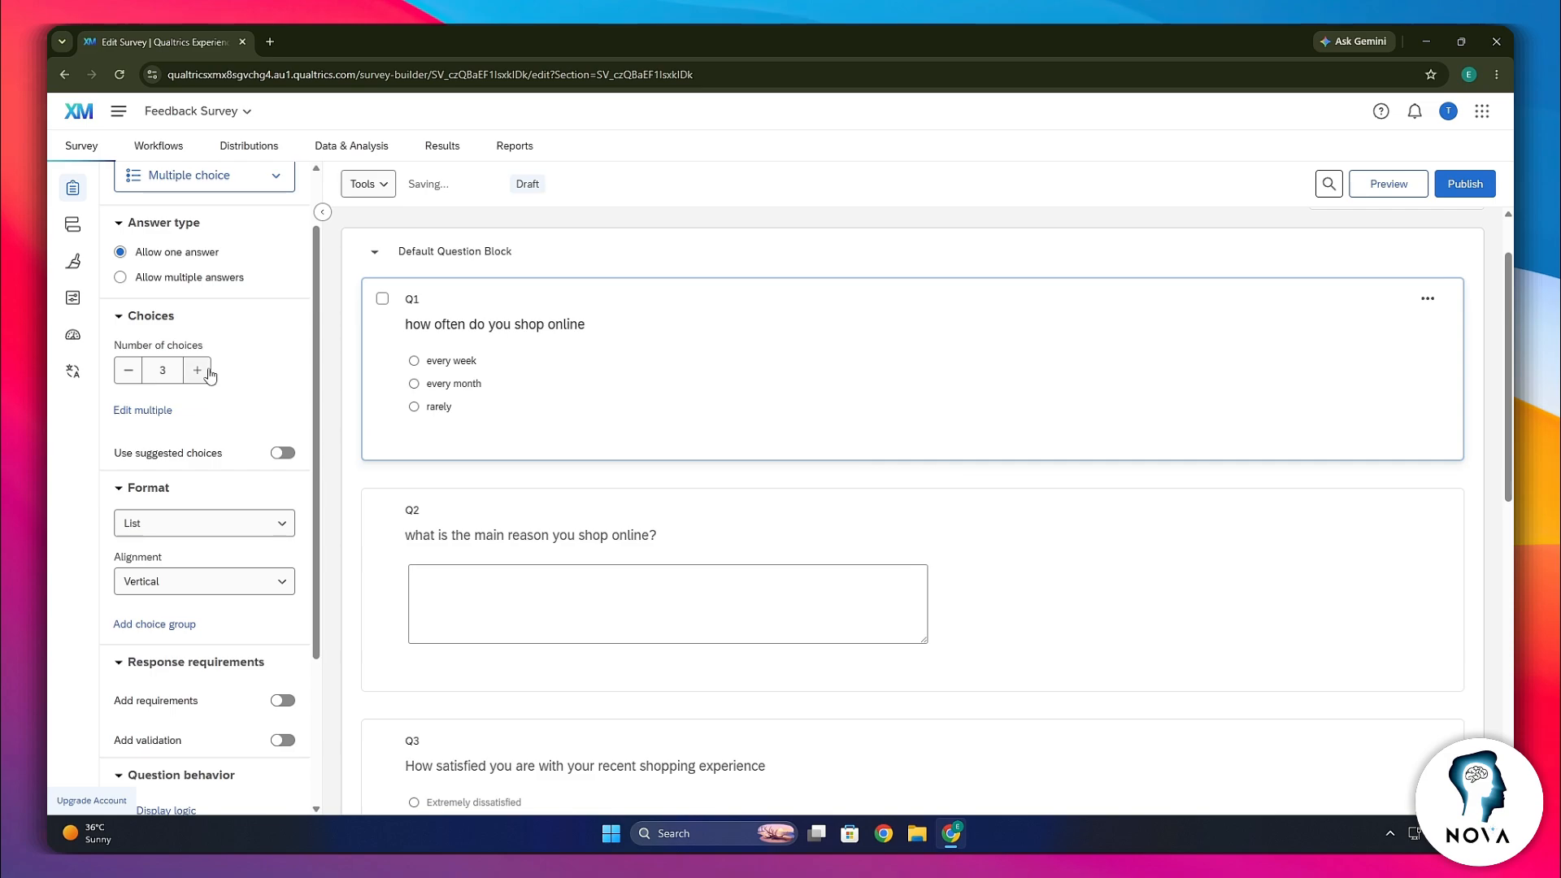
# Turn on the Force response requirement for Q1 and switch the requirement back off
pyautogui.scroll(-3, 209, 375)
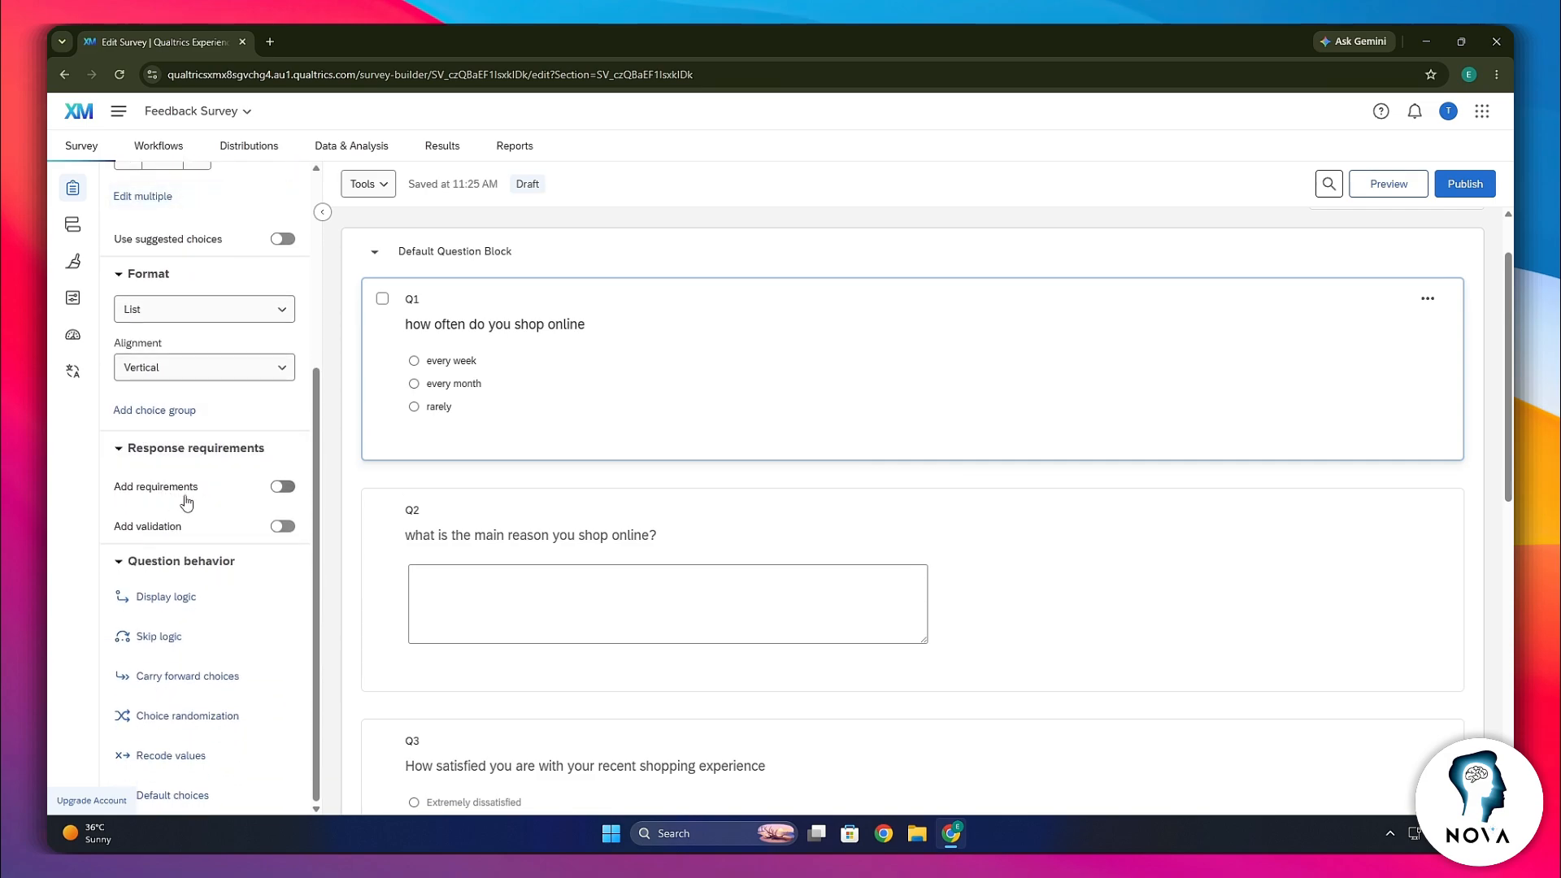
pyautogui.click(278, 487)
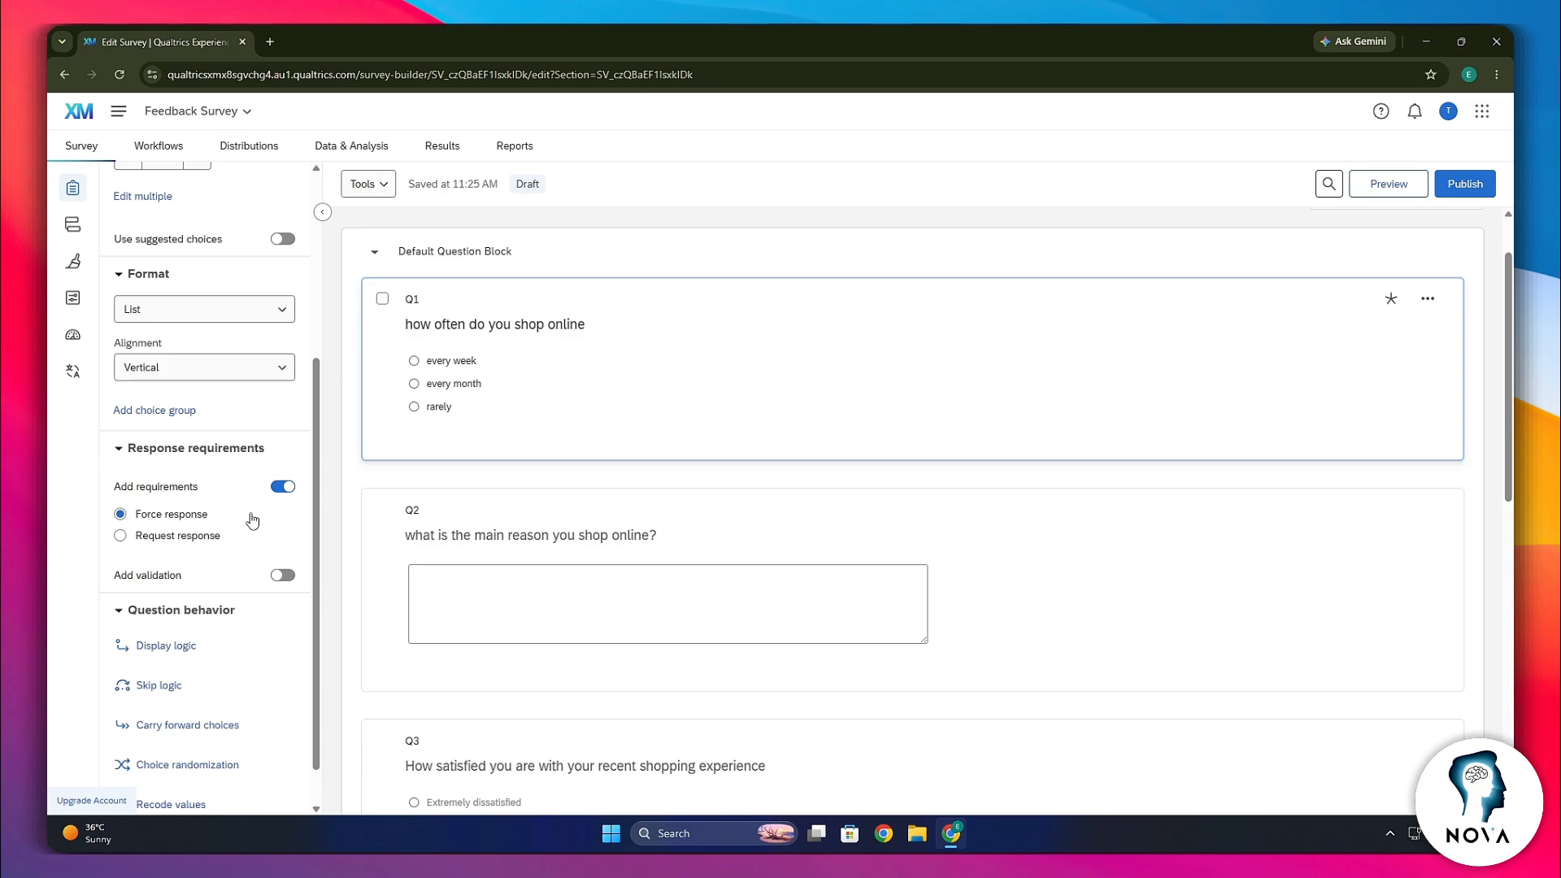
pyautogui.click(283, 486)
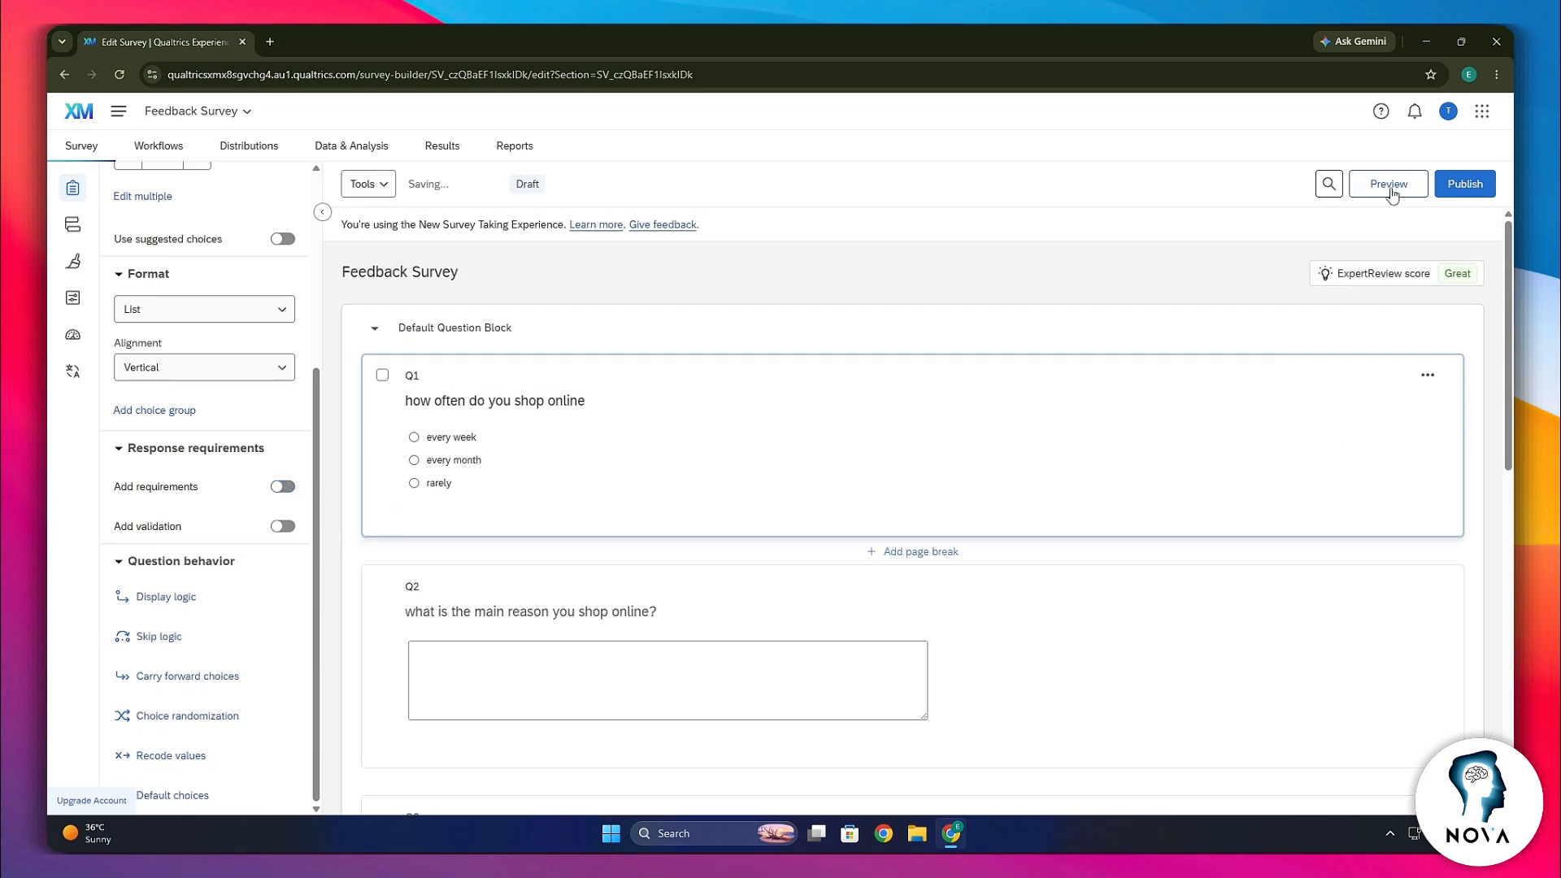
# Preview the survey, answer its first page with every week, "." and Extremely dissatisfied, and continue to the next page
pyautogui.click(1390, 186)
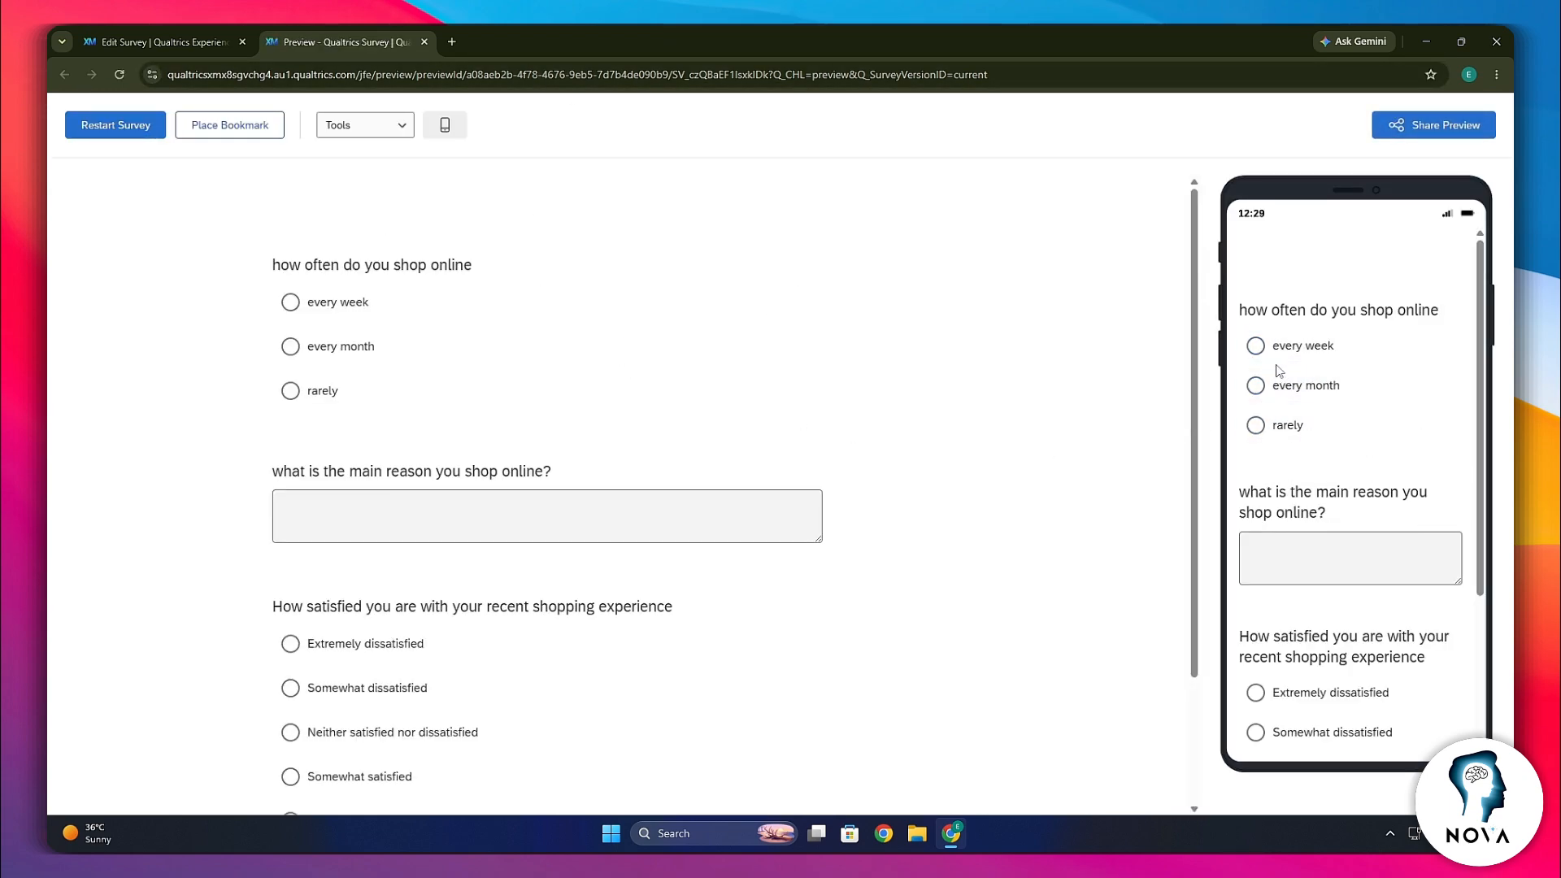
pyautogui.click(335, 317)
pyautogui.scroll(-1, 333, 325)
pyautogui.click(351, 438)
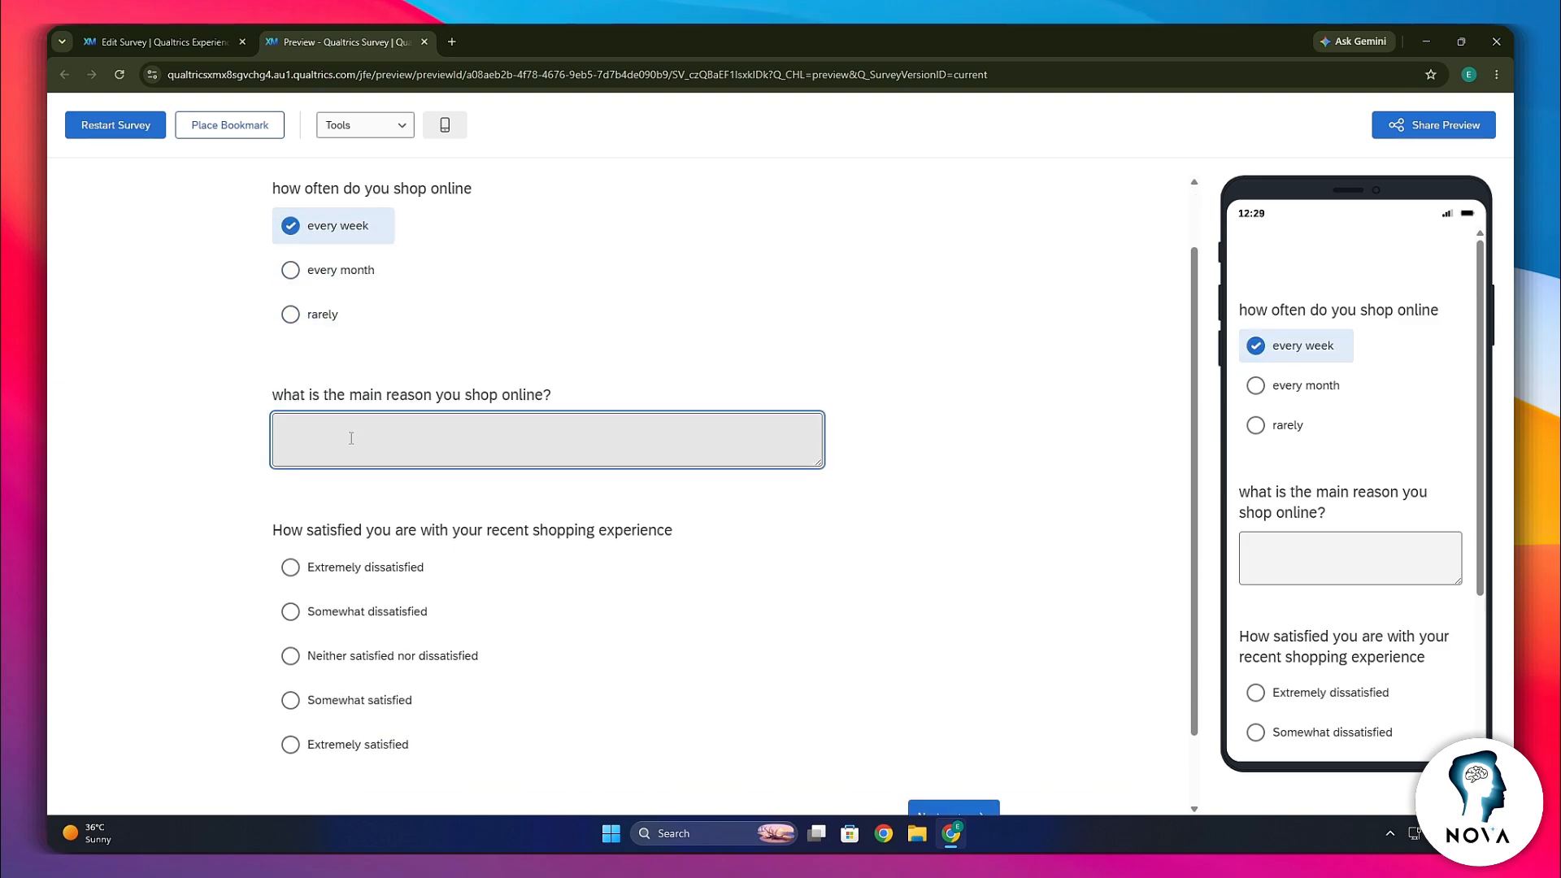
pyautogui.scroll(-1, 324, 440)
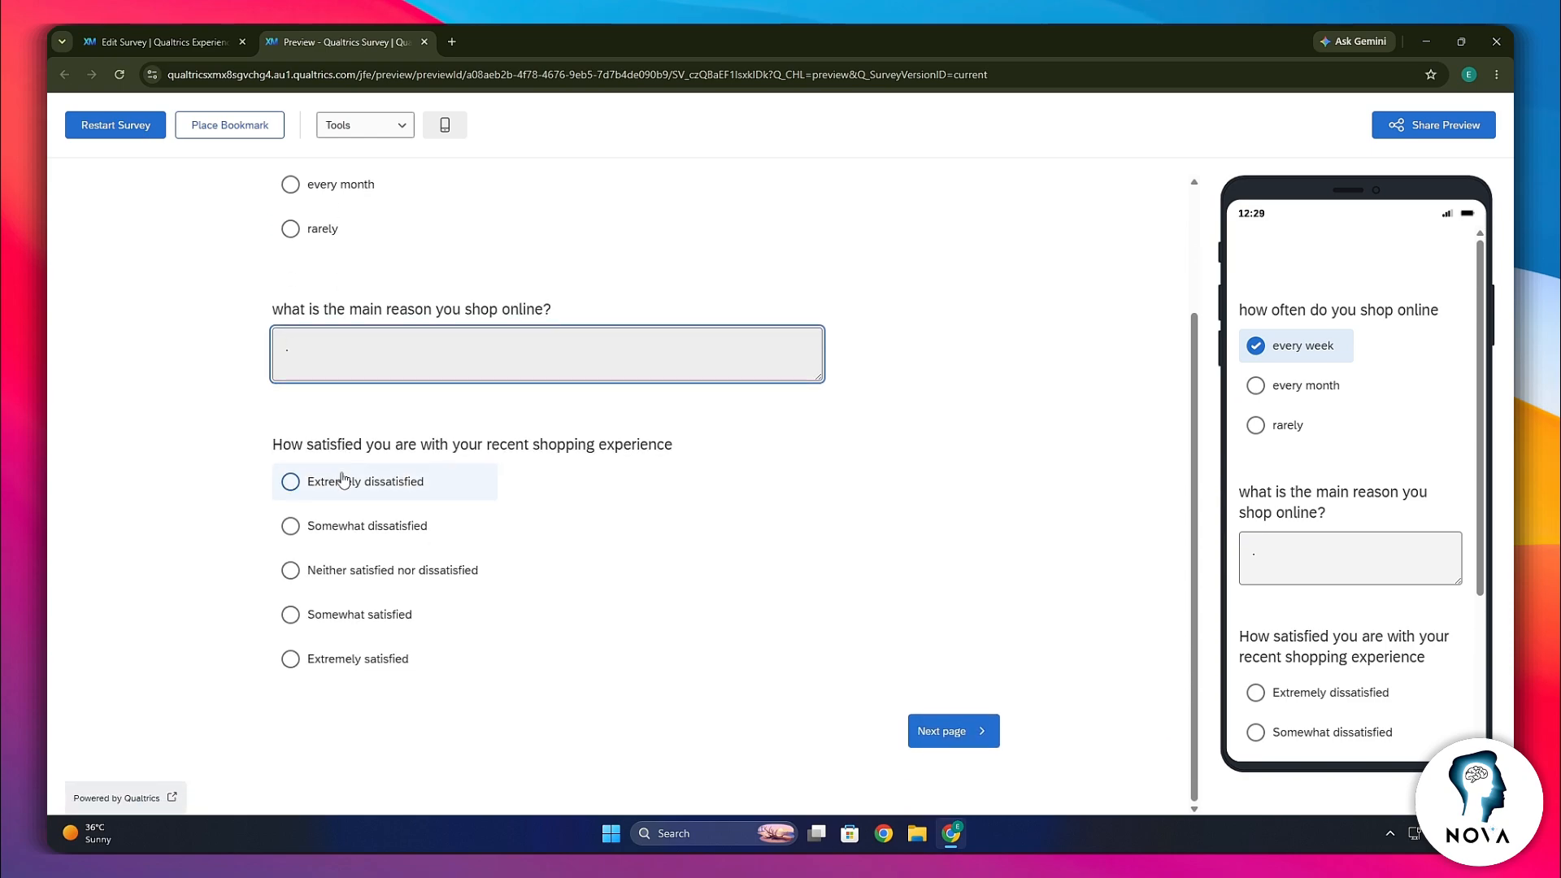
pyautogui.click(338, 485)
pyautogui.click(958, 730)
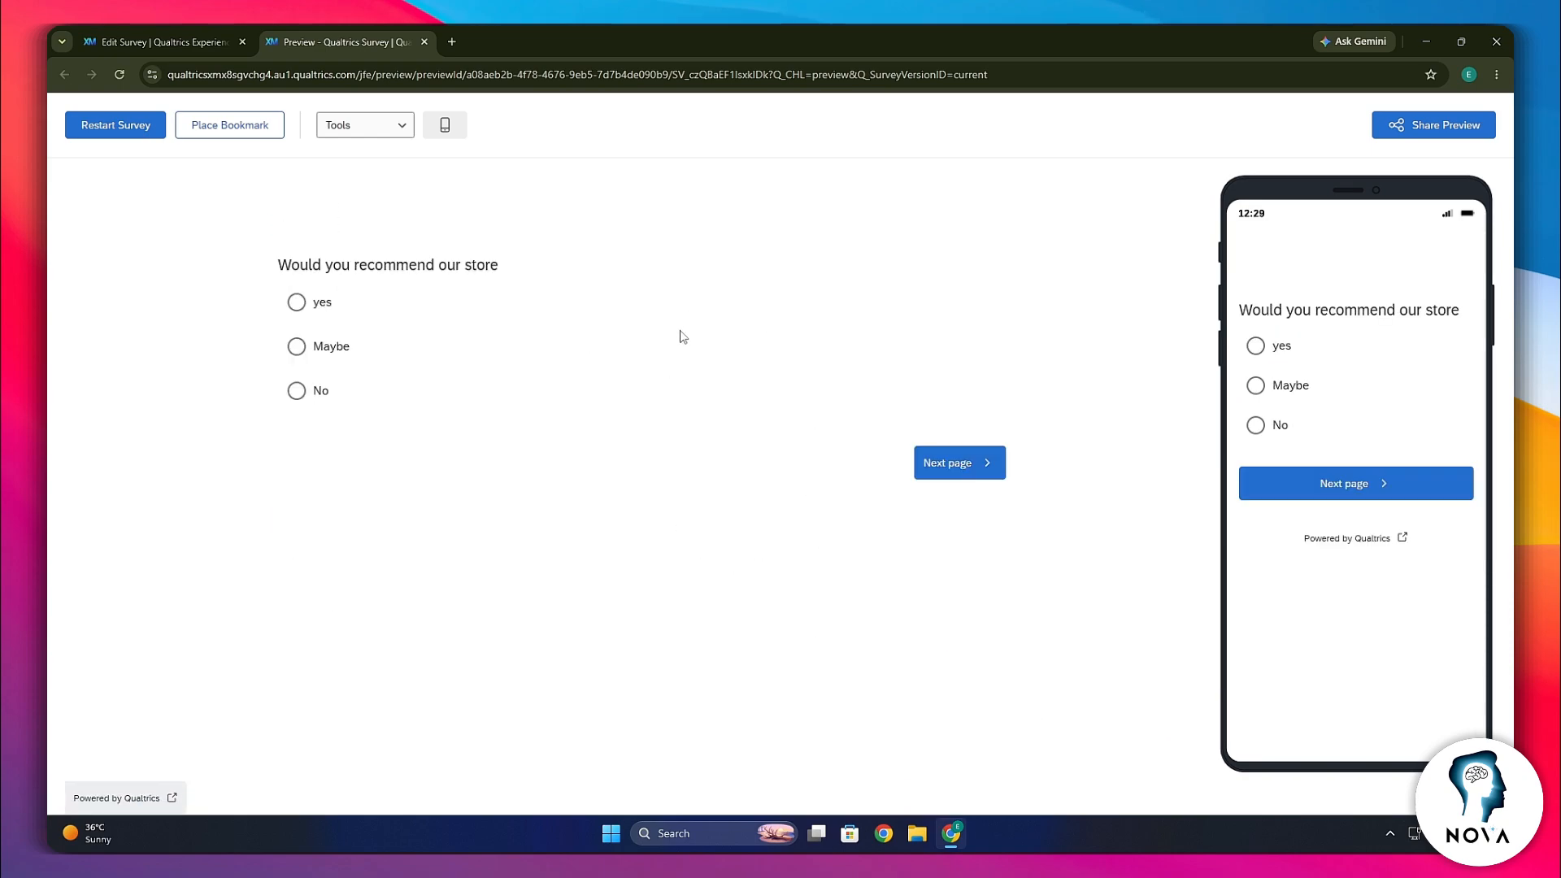
# Answer yes to the store recommendation question, finish the preview, check the thank-you message and close the preview
pyautogui.click(330, 308)
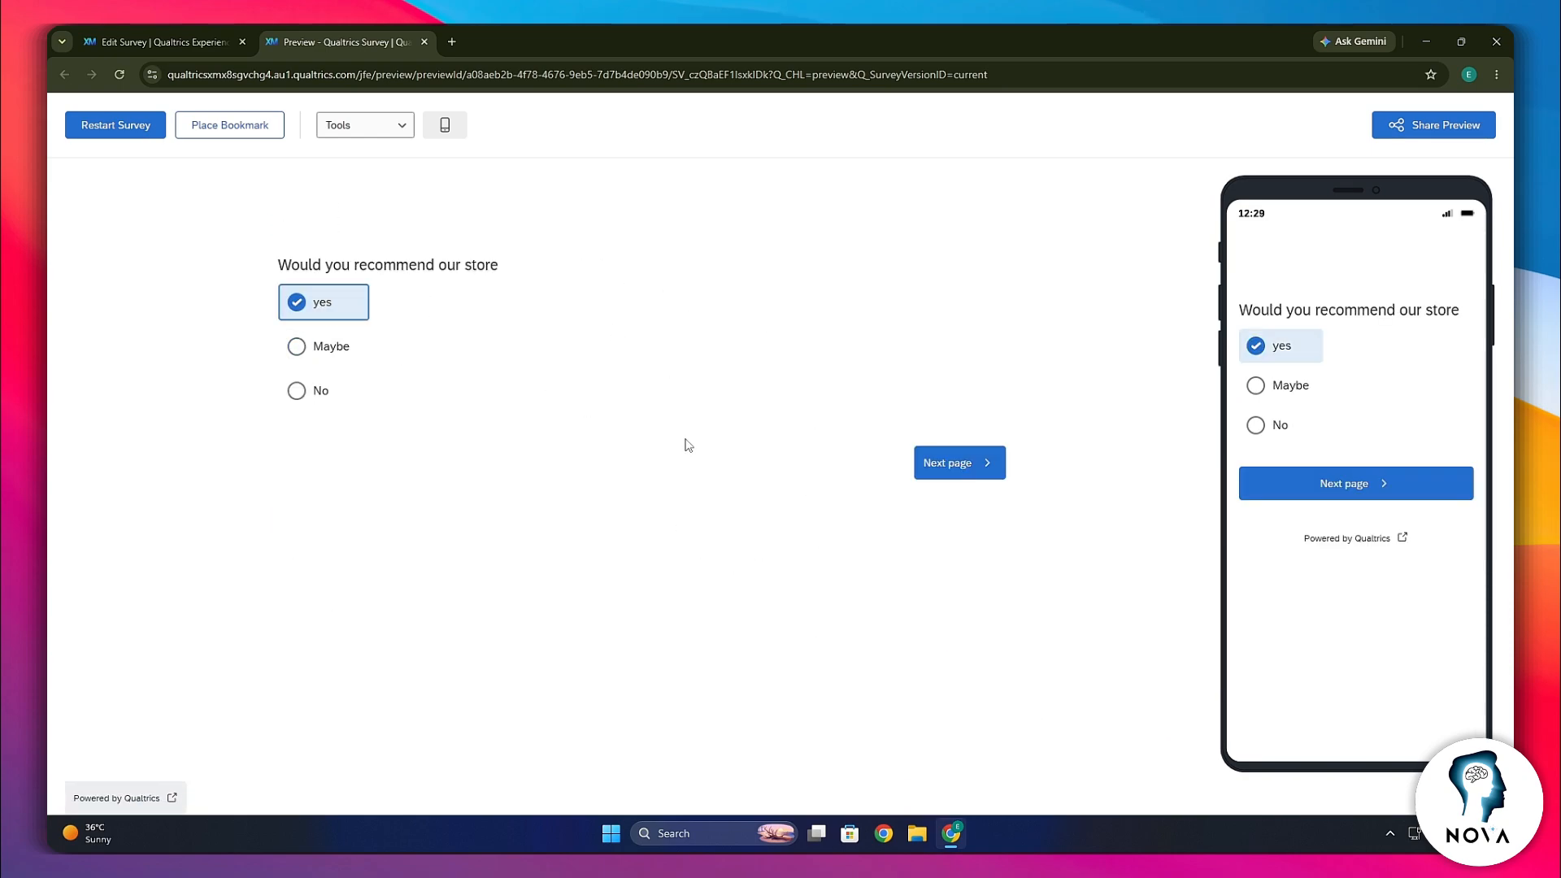
pyautogui.click(958, 462)
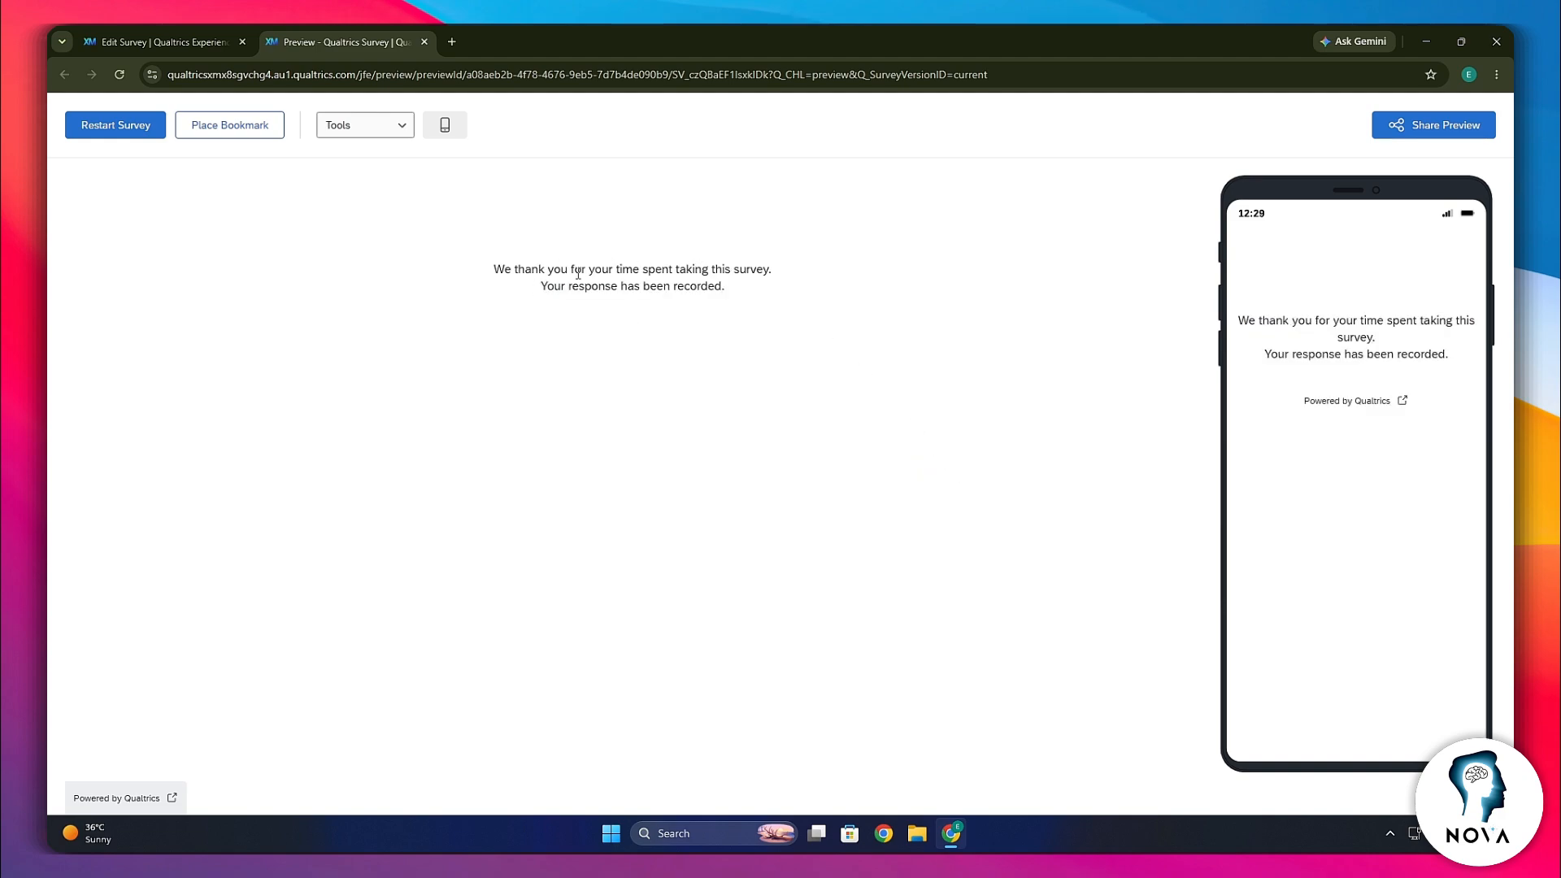
pyautogui.moveTo(498, 267); pyautogui.dragTo(779, 301)
pyautogui.click(642, 326)
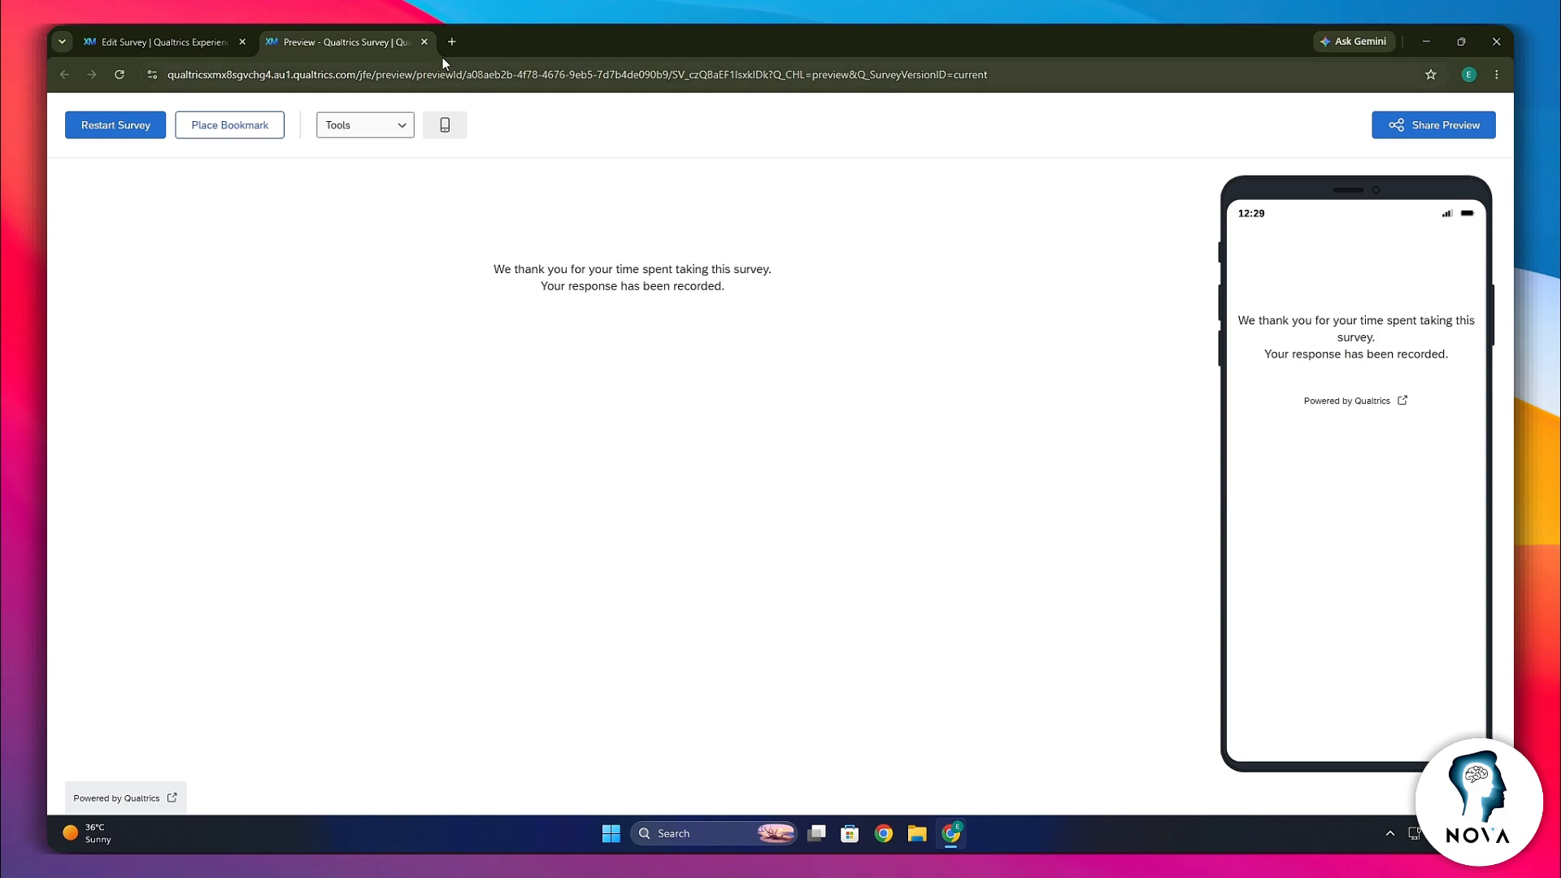
pyautogui.click(423, 42)
# Open the survey flow and show the element types that can be added below Block 1
pyautogui.scroll(-5, 628, 416)
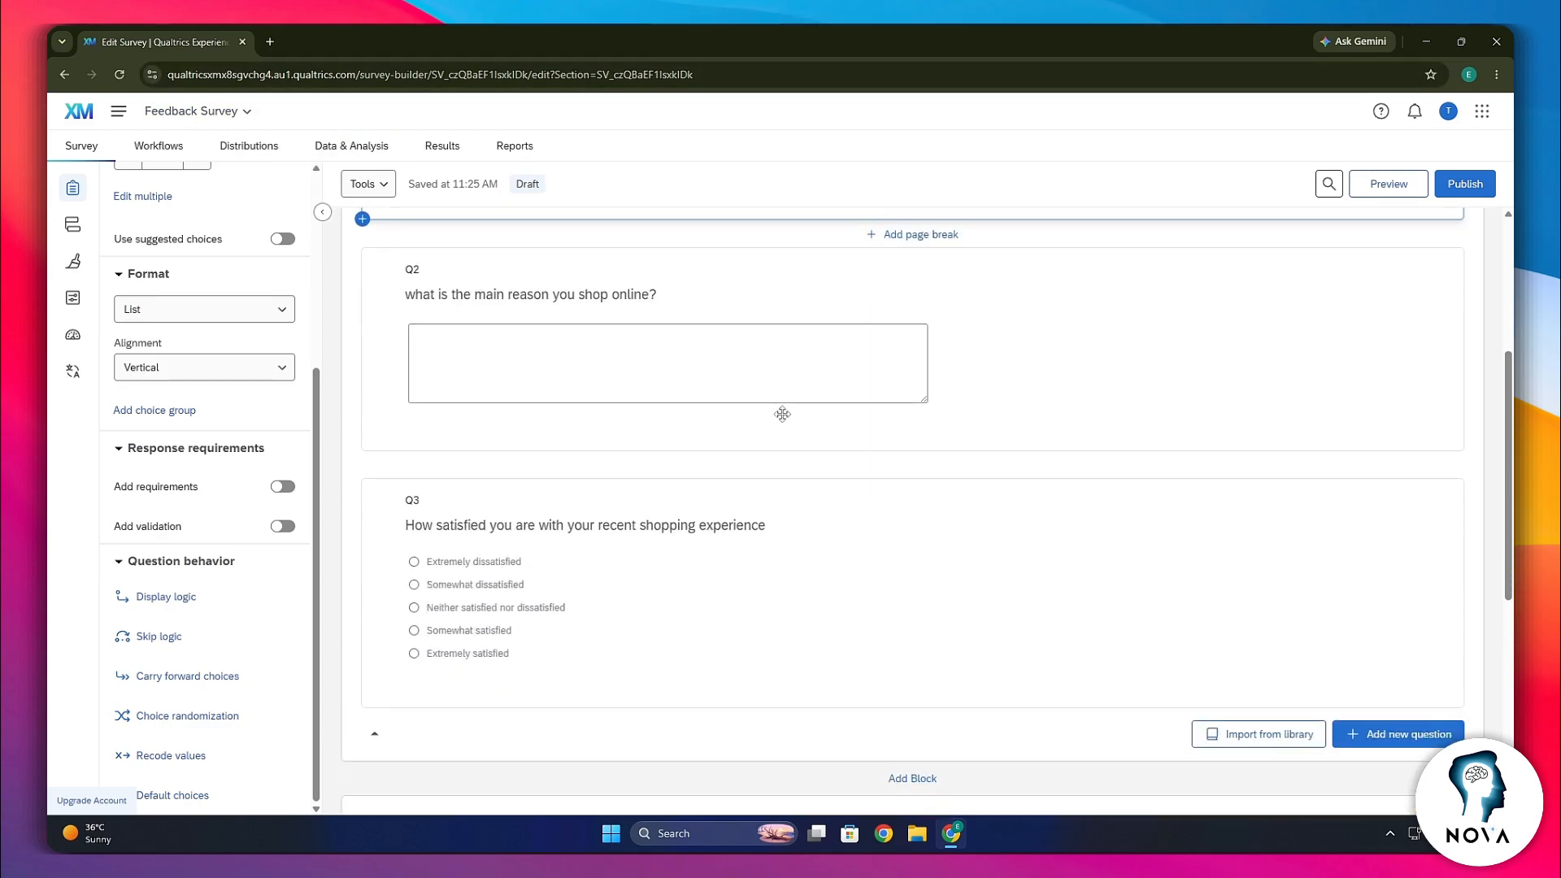
pyautogui.scroll(-4, 716, 443)
pyautogui.scroll(10, 708, 431)
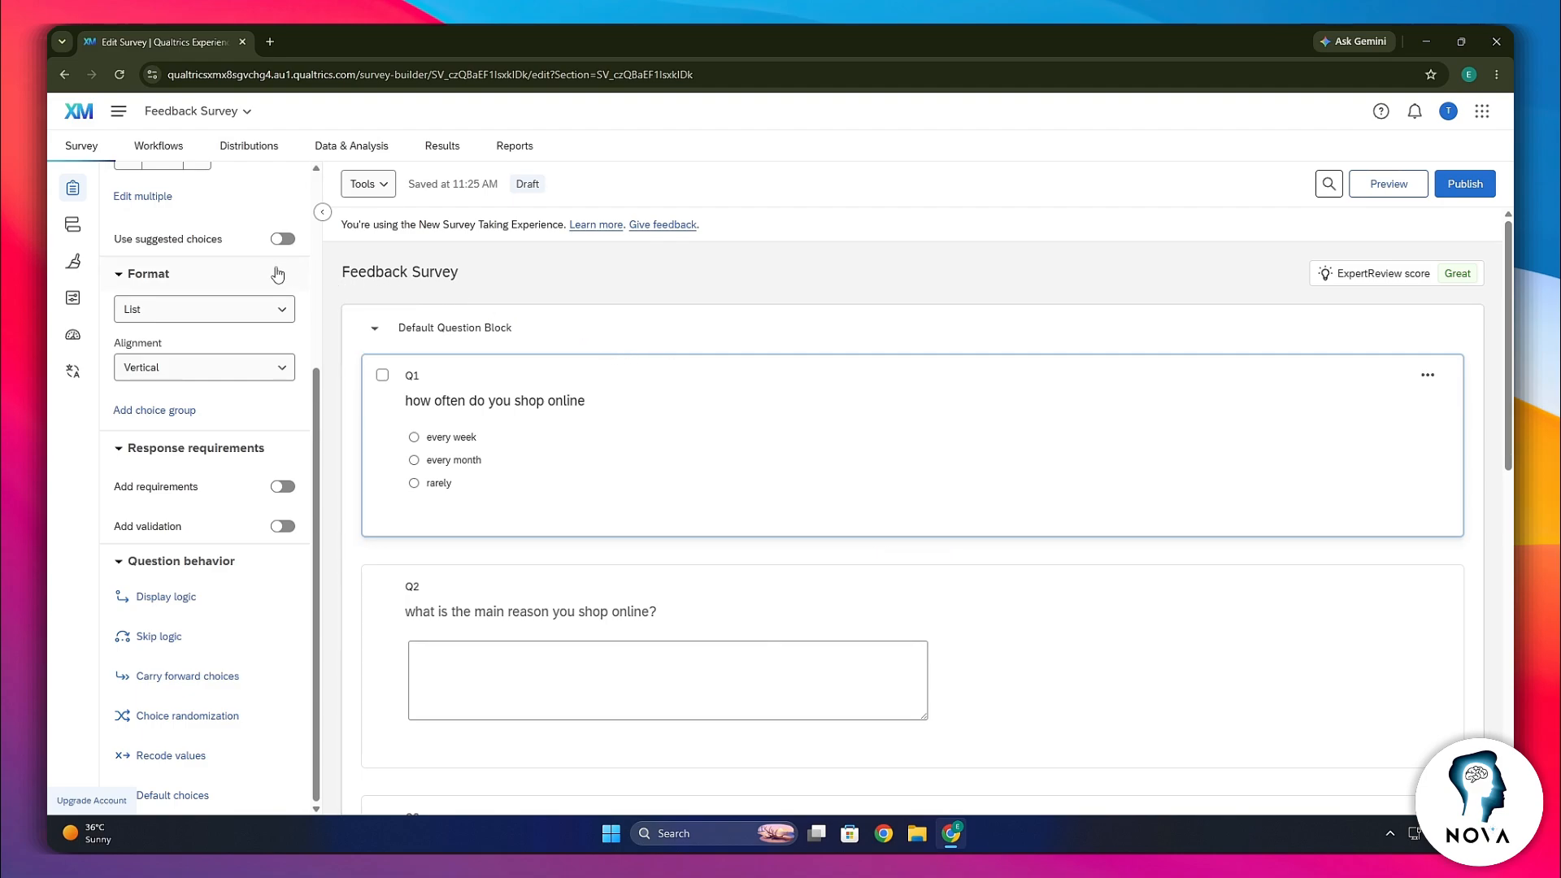
pyautogui.click(73, 229)
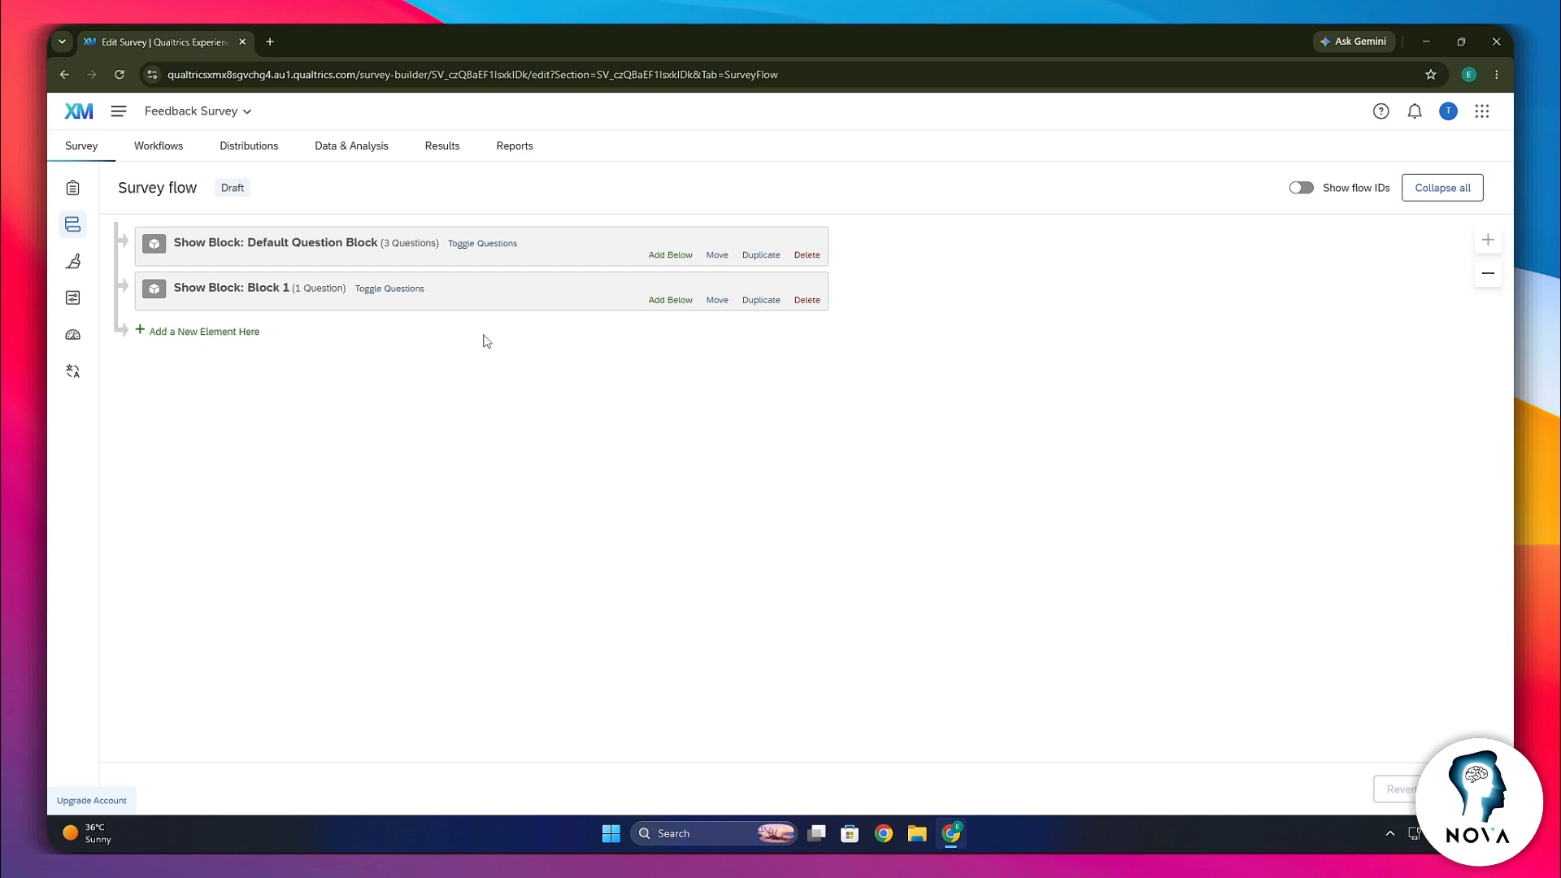
pyautogui.click(186, 332)
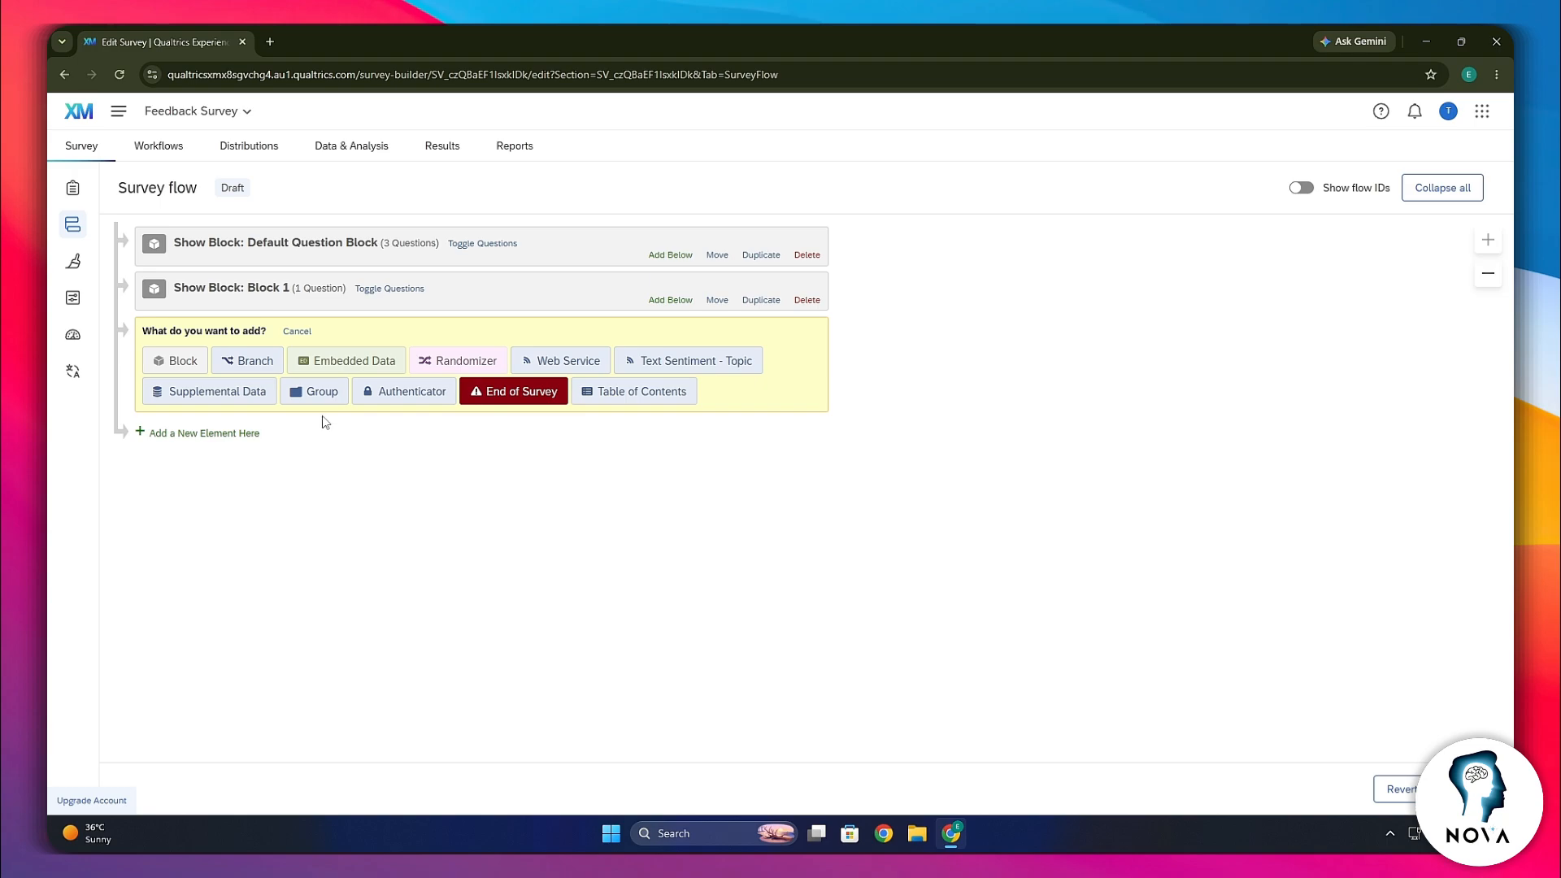
# Save the survey flow changes, open the look and feel settings and browse the available dynamic themes
pyautogui.click(73, 261)
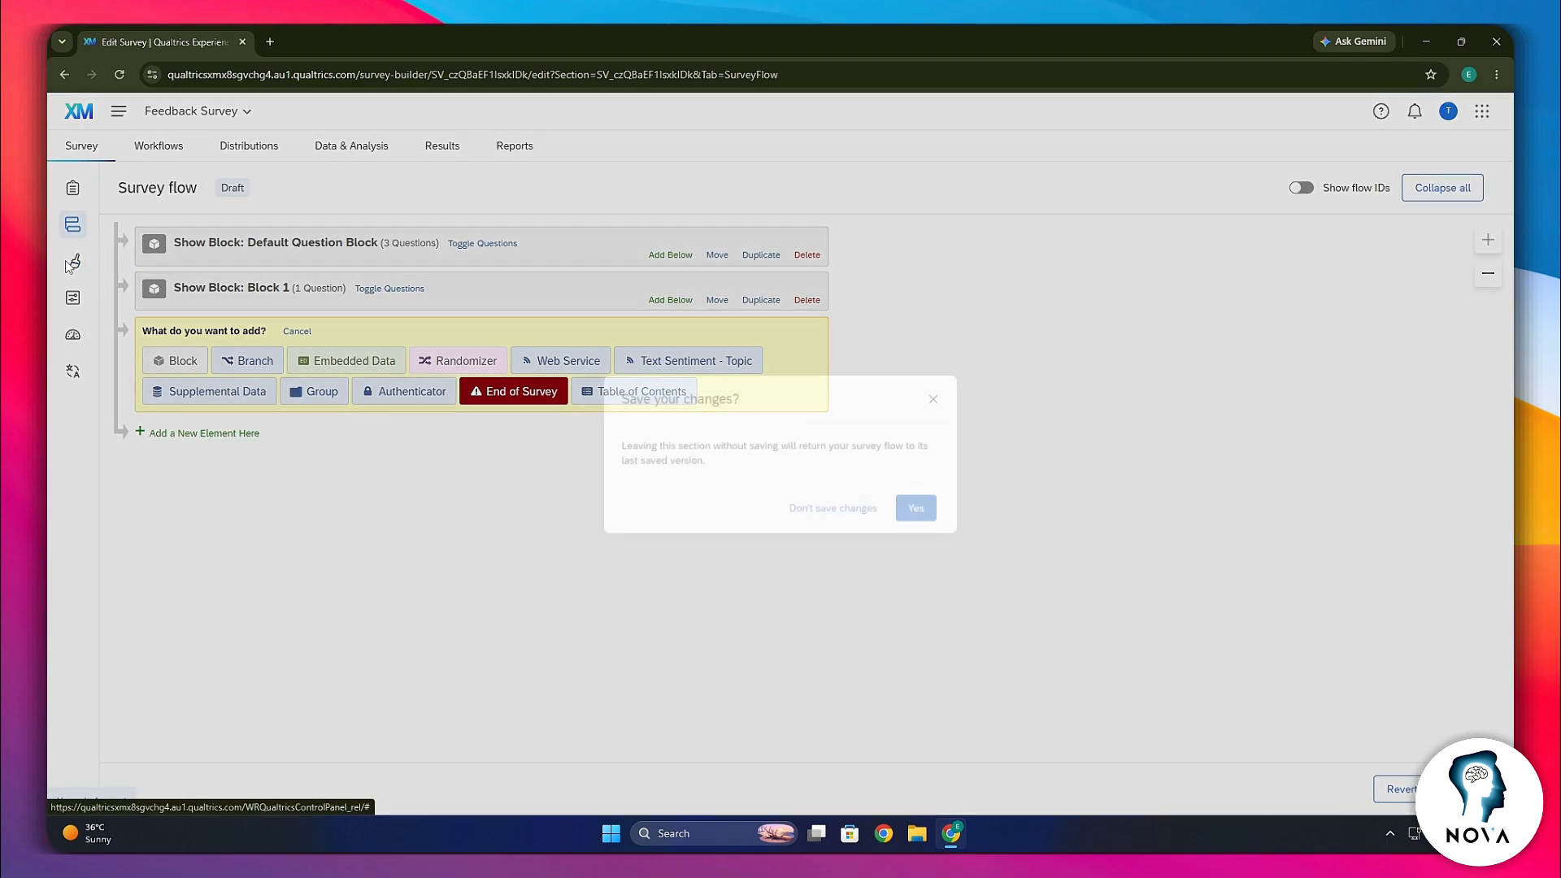
pyautogui.click(915, 513)
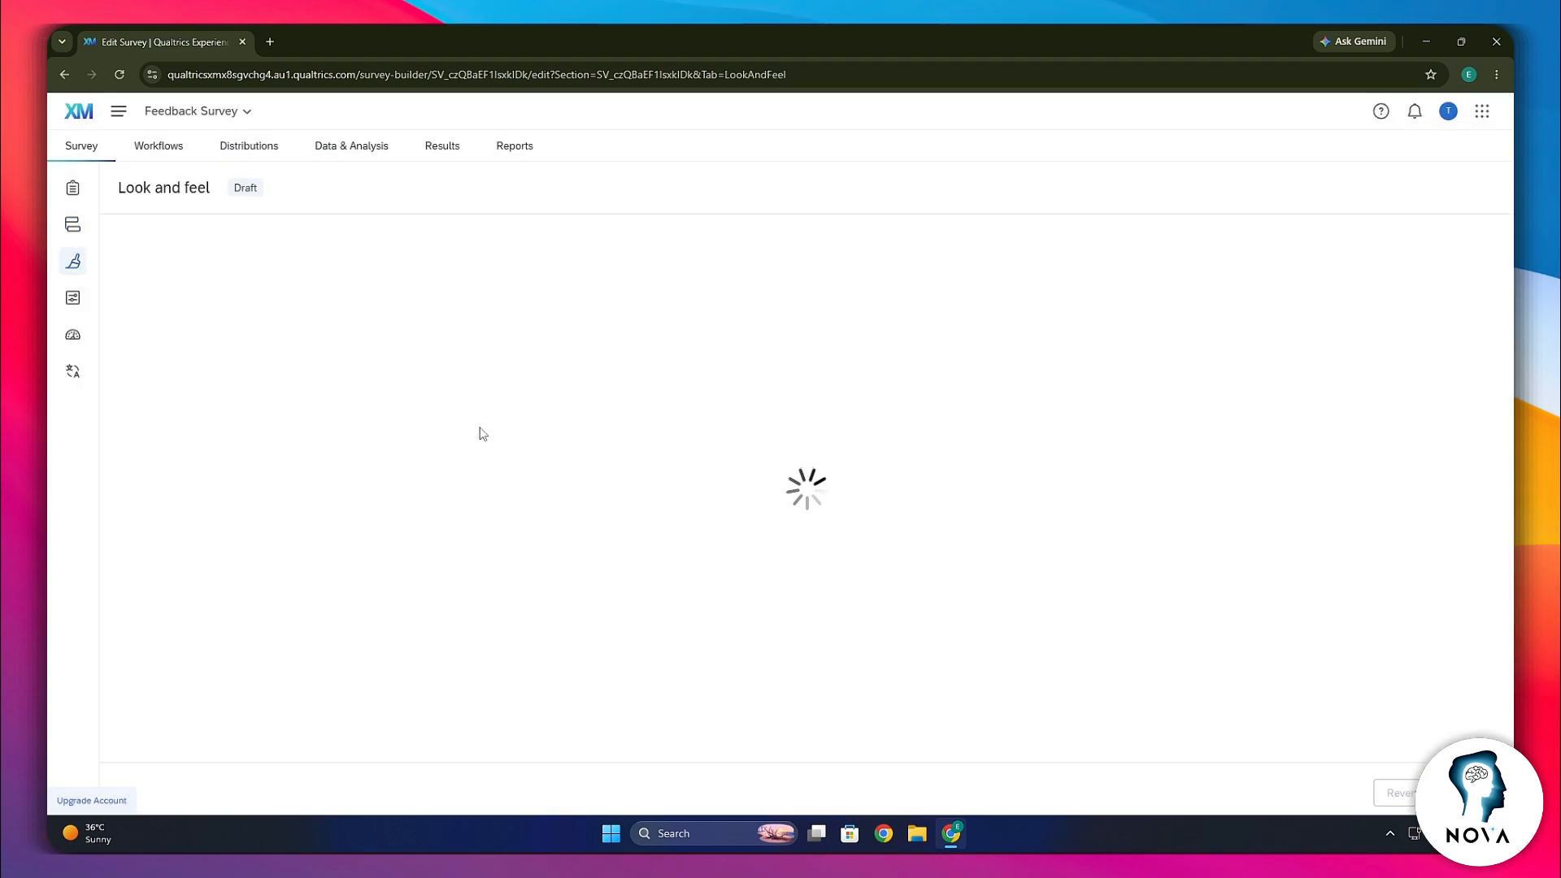
pyautogui.scroll(-3, 334, 392)
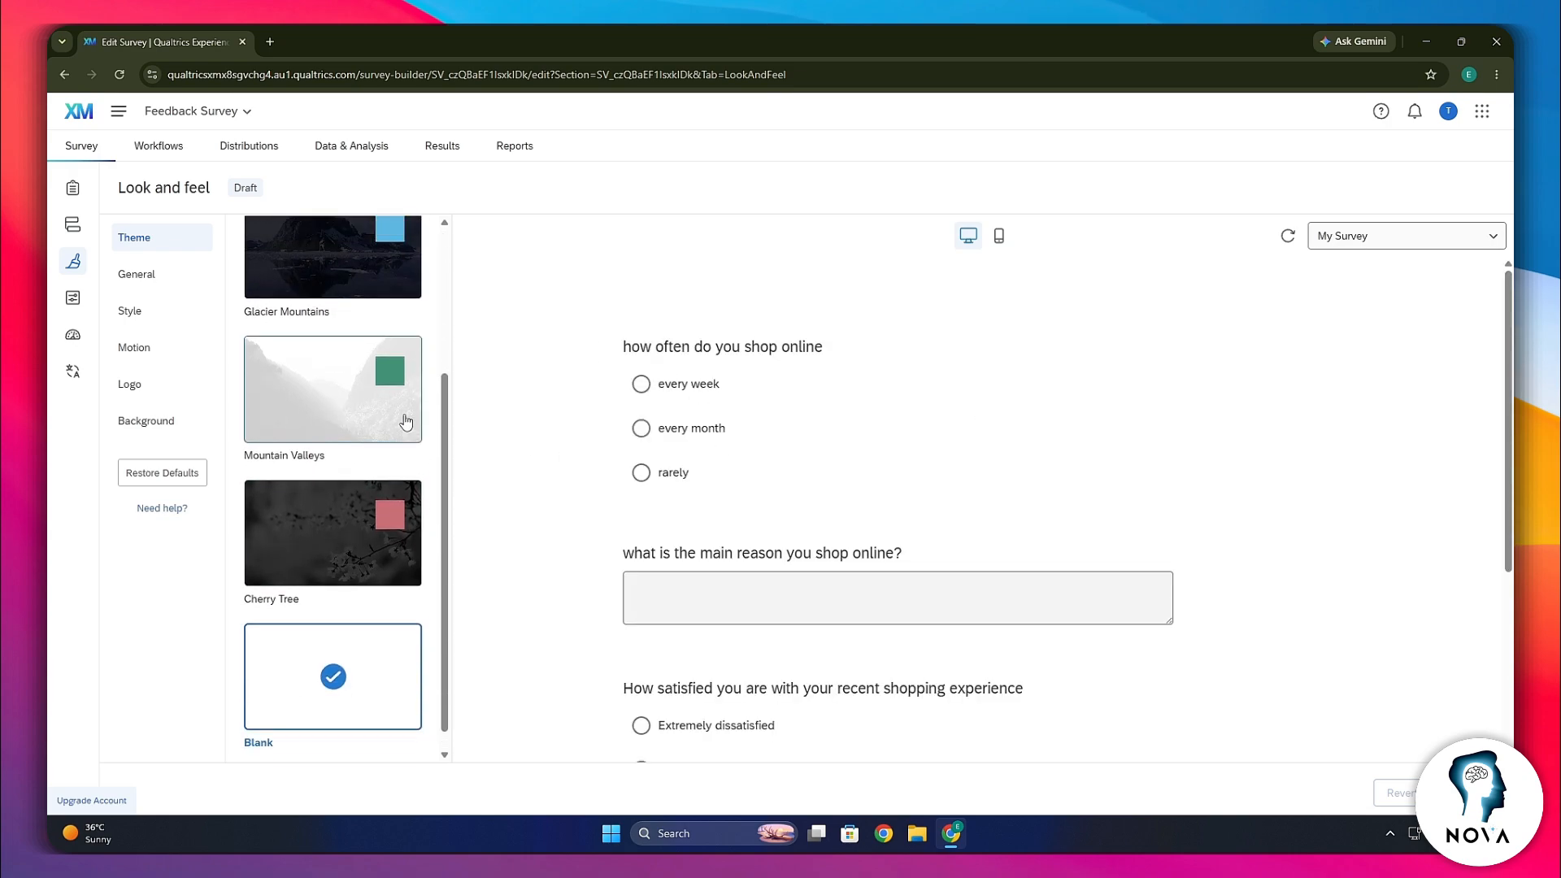
pyautogui.scroll(3, 423, 423)
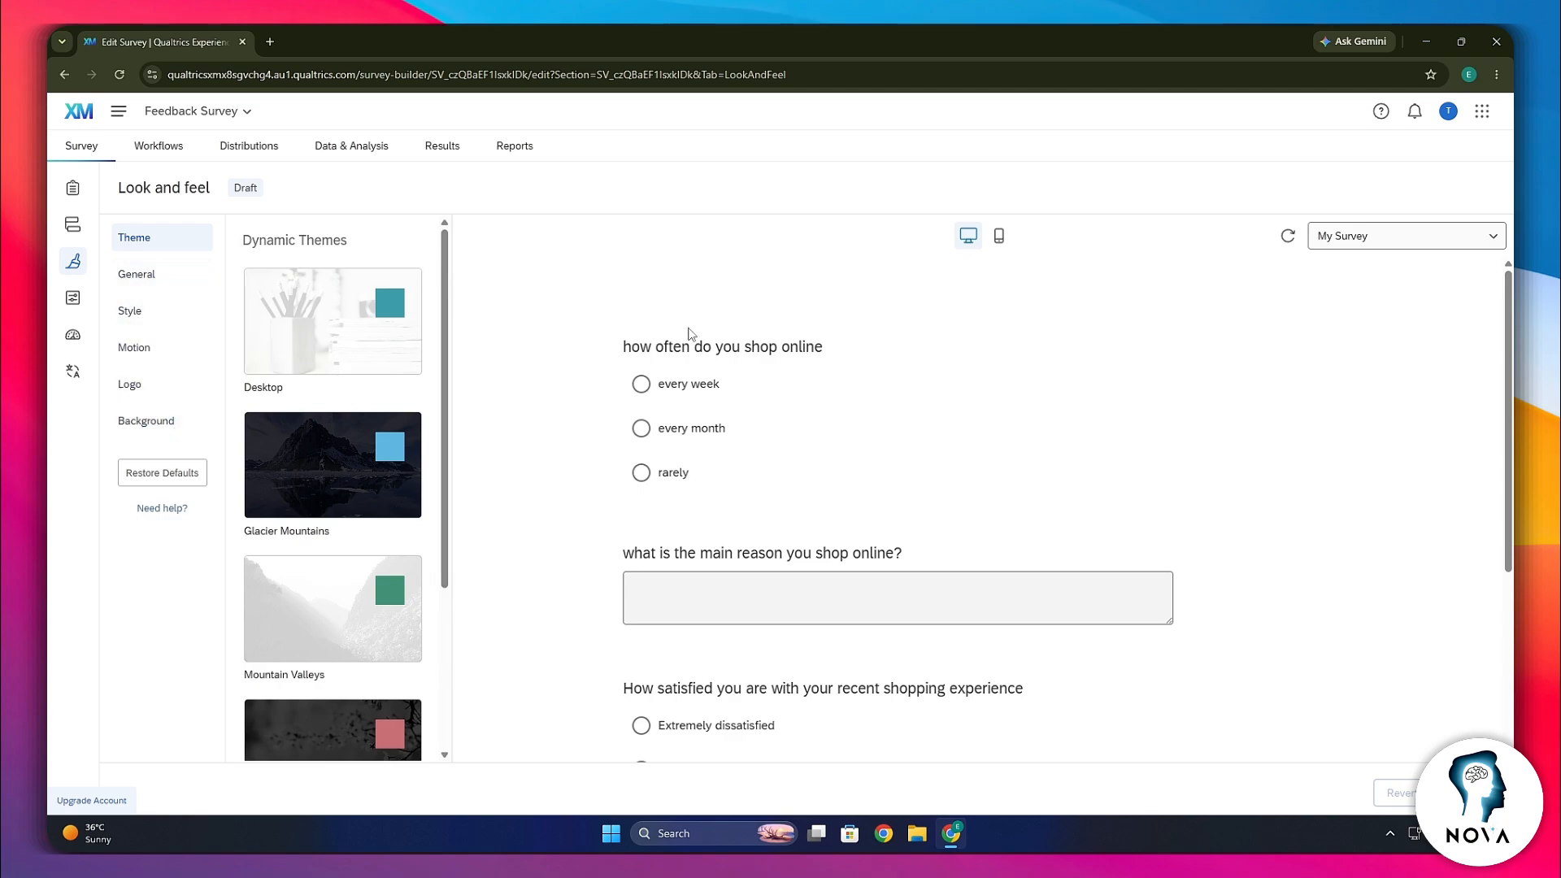
# Choose the Glacier Mountains theme and check how the survey questions look with it
pyautogui.click(351, 462)
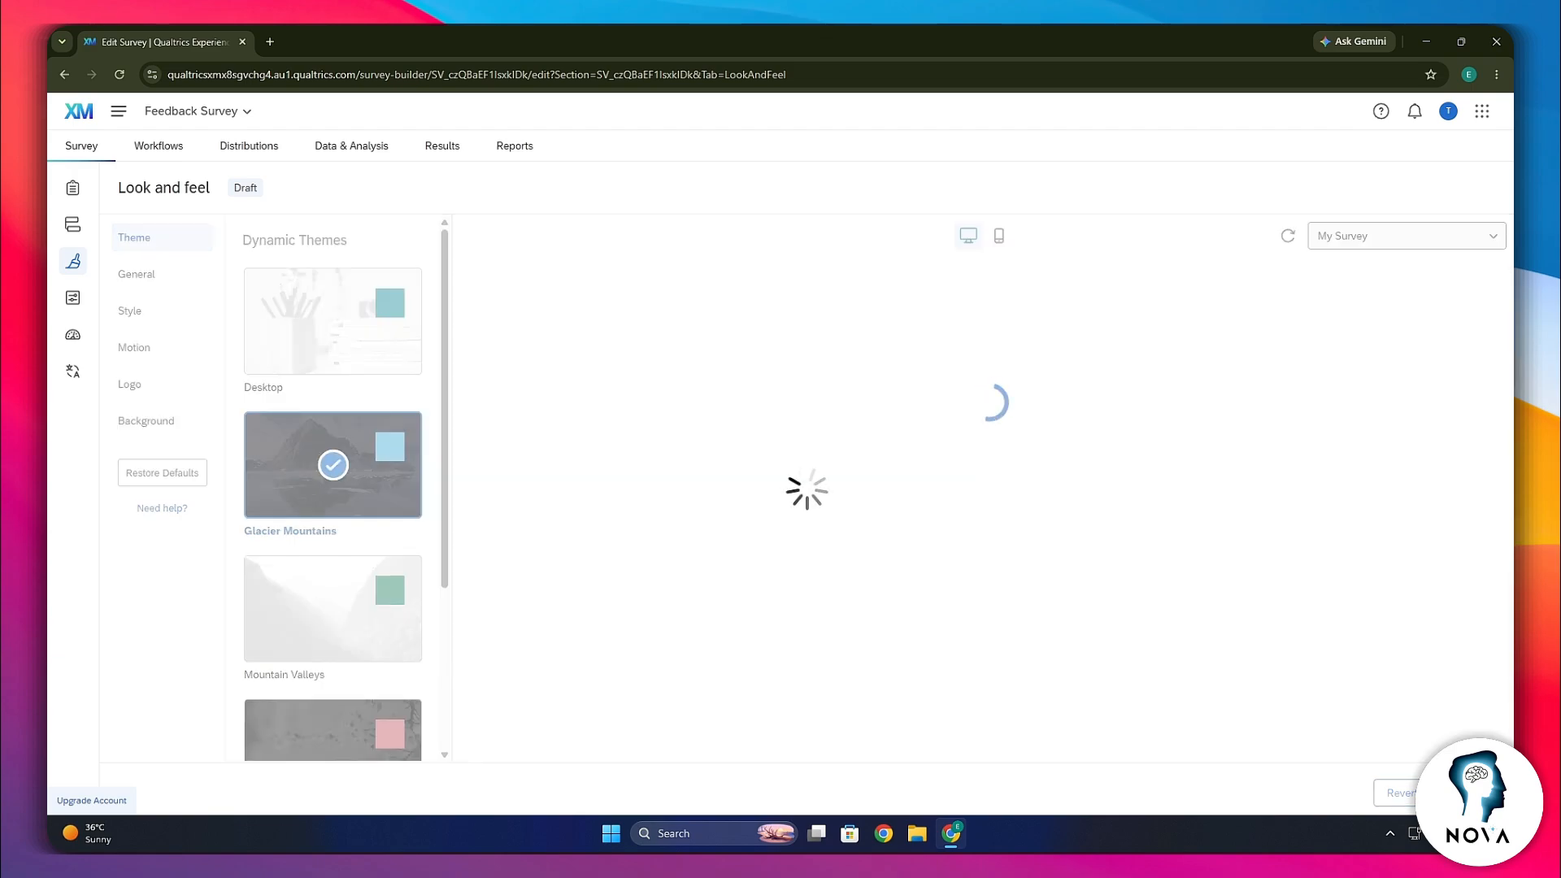
pyautogui.scroll(-4, 793, 446)
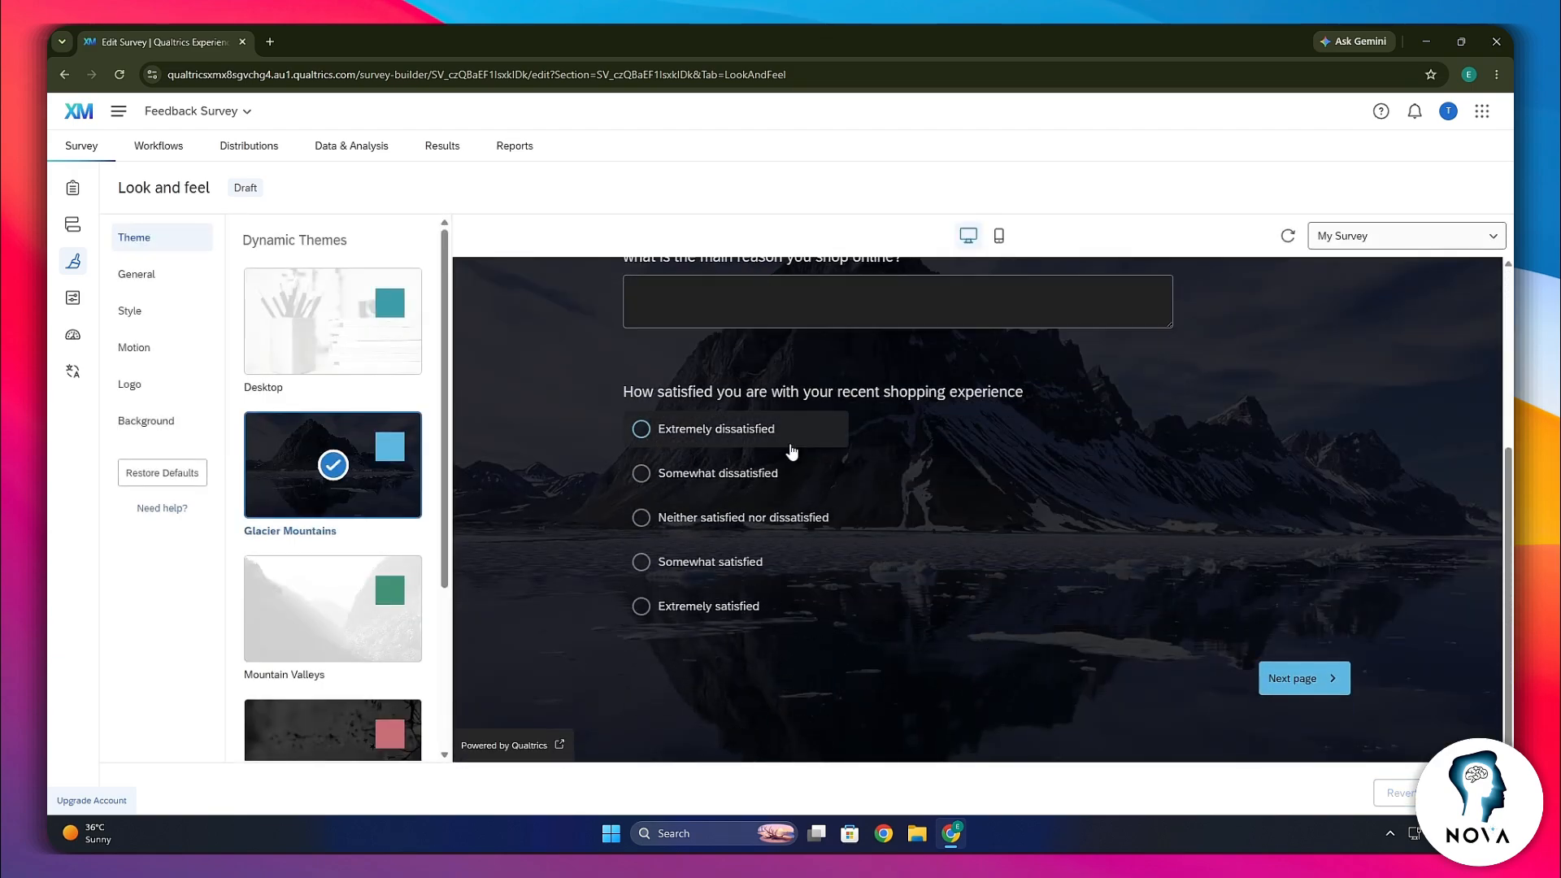
pyautogui.scroll(4, 794, 446)
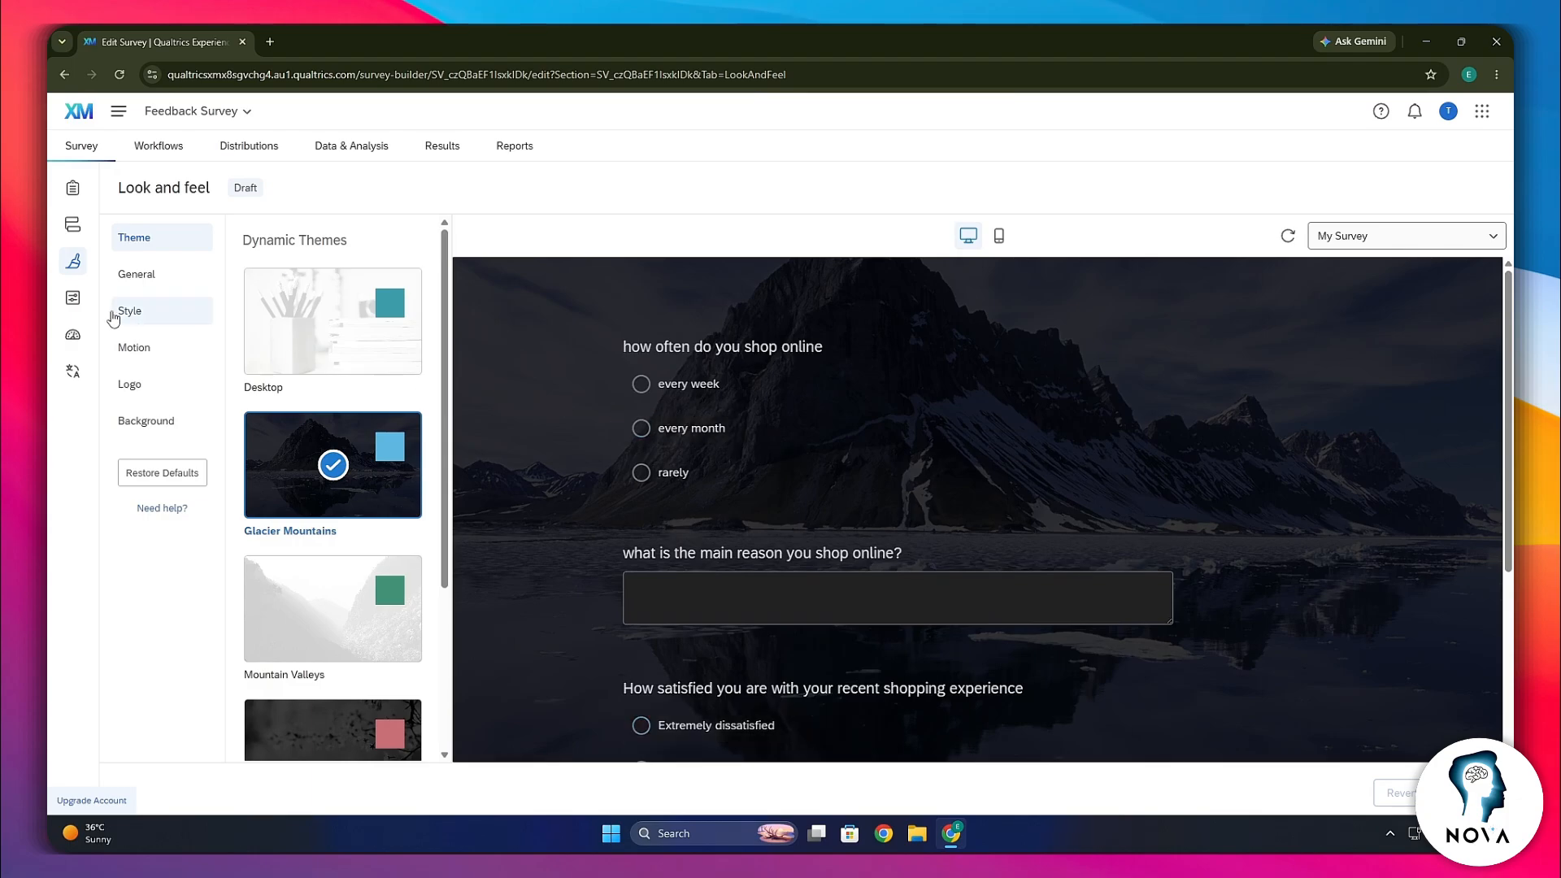
# Examine the General survey options, from display name and survey description to question numbers, ExpertReview and the new survey taking experience
pyautogui.click(73, 298)
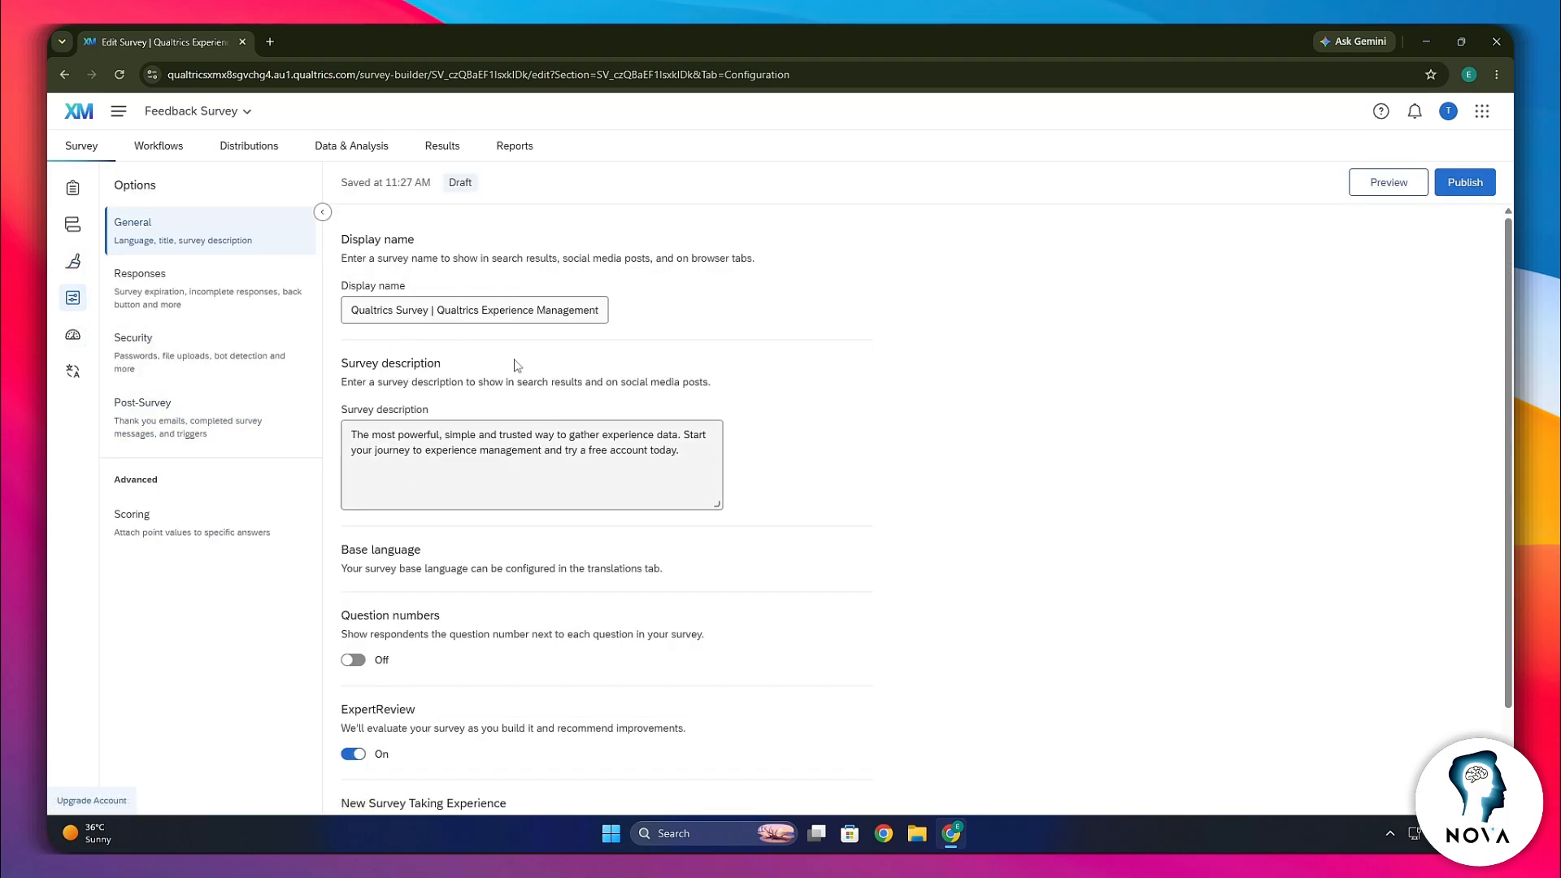
pyautogui.scroll(-3, 423, 407)
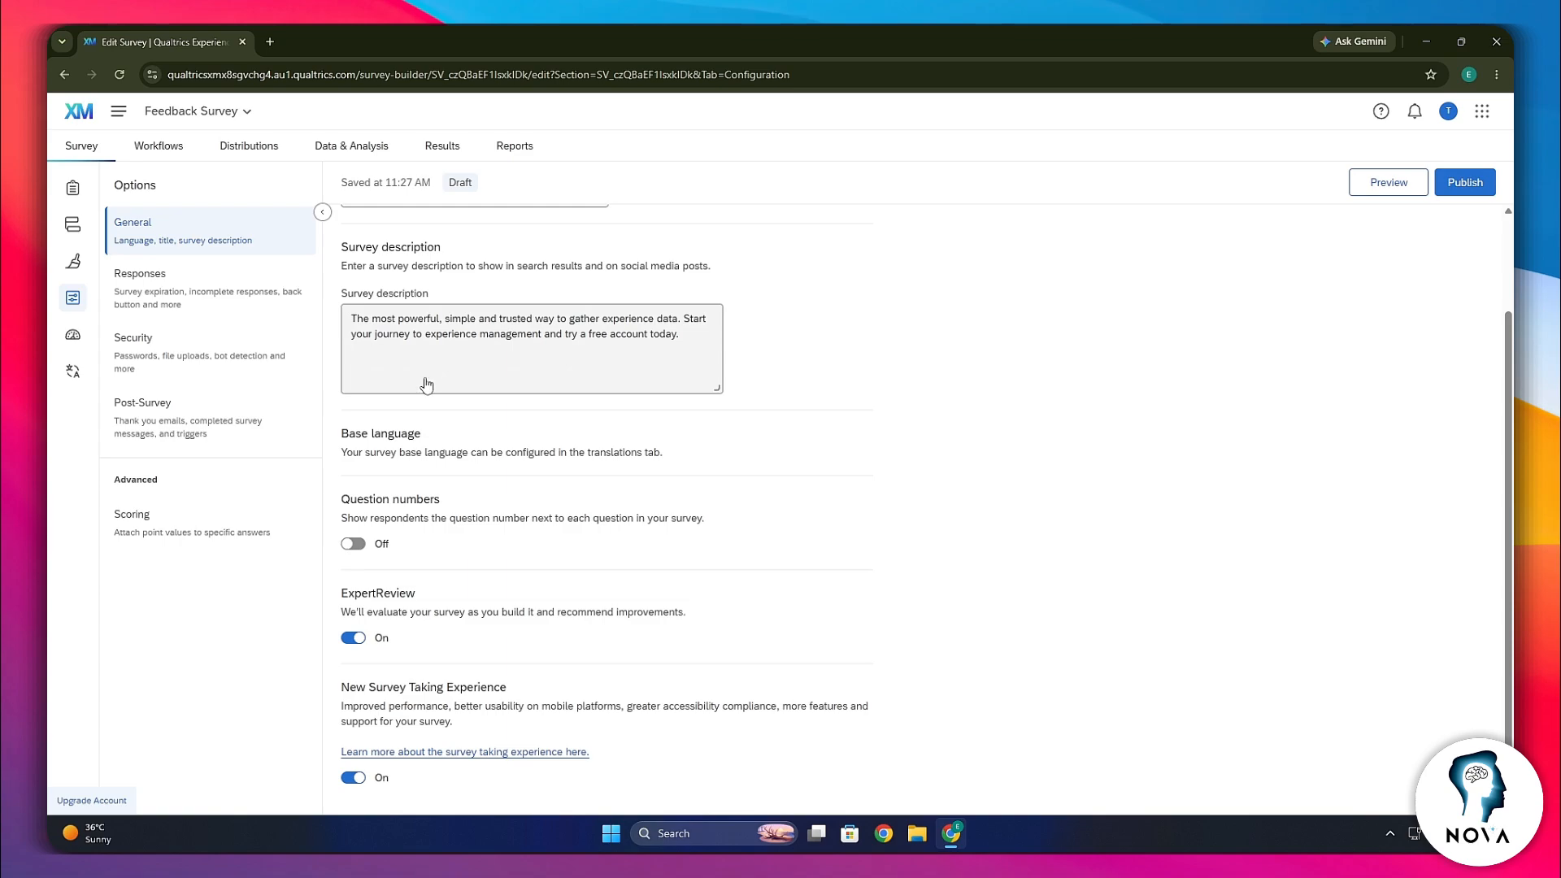
pyautogui.scroll(3, 419, 374)
pyautogui.scroll(-2, 415, 365)
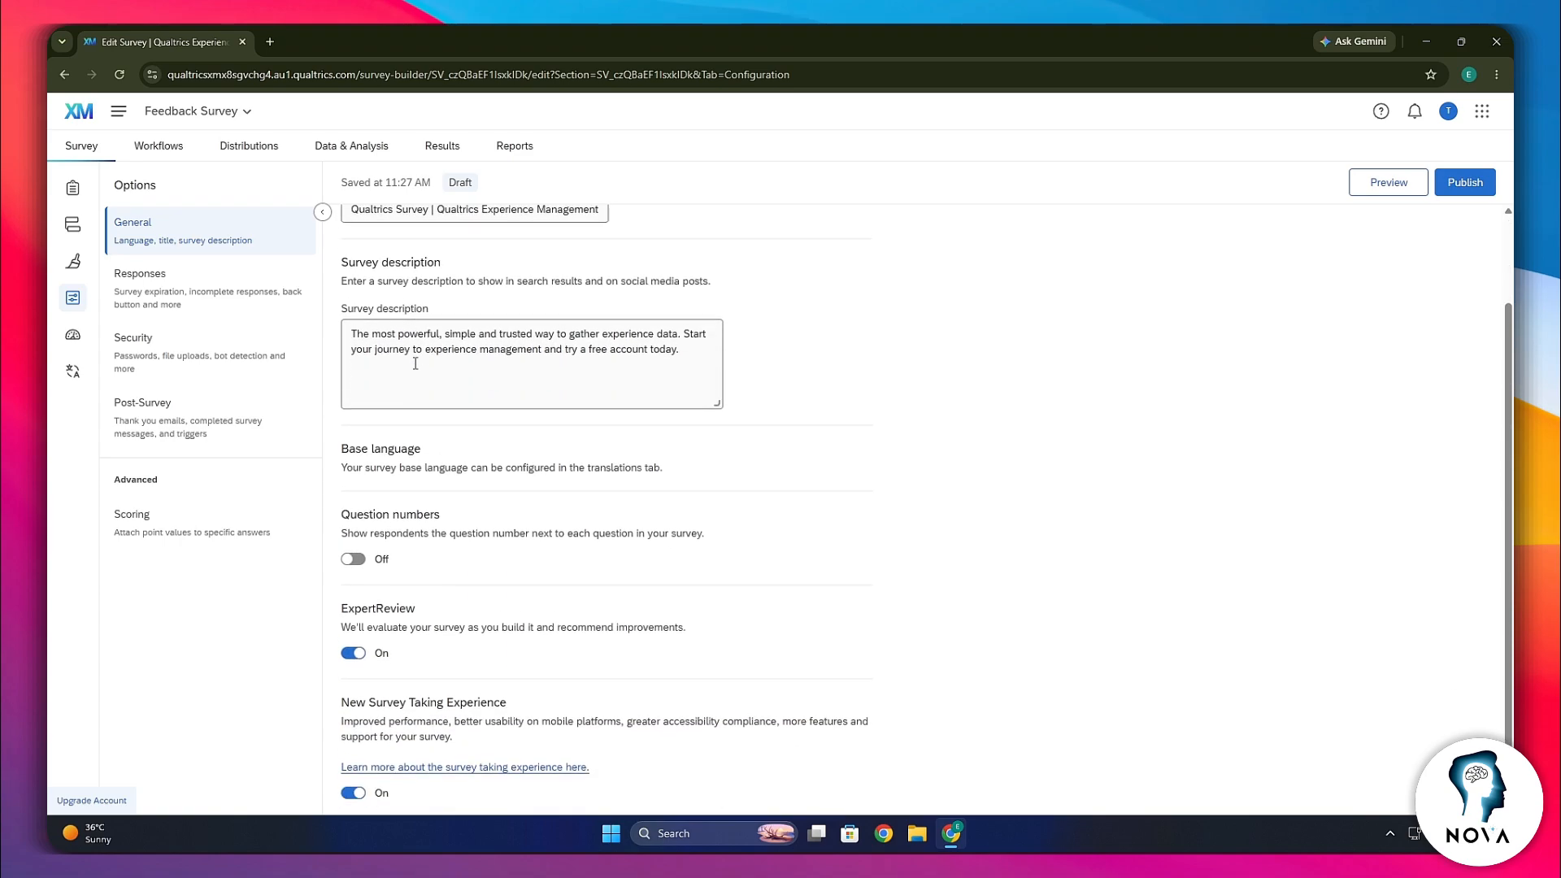
pyautogui.scroll(-1, 415, 366)
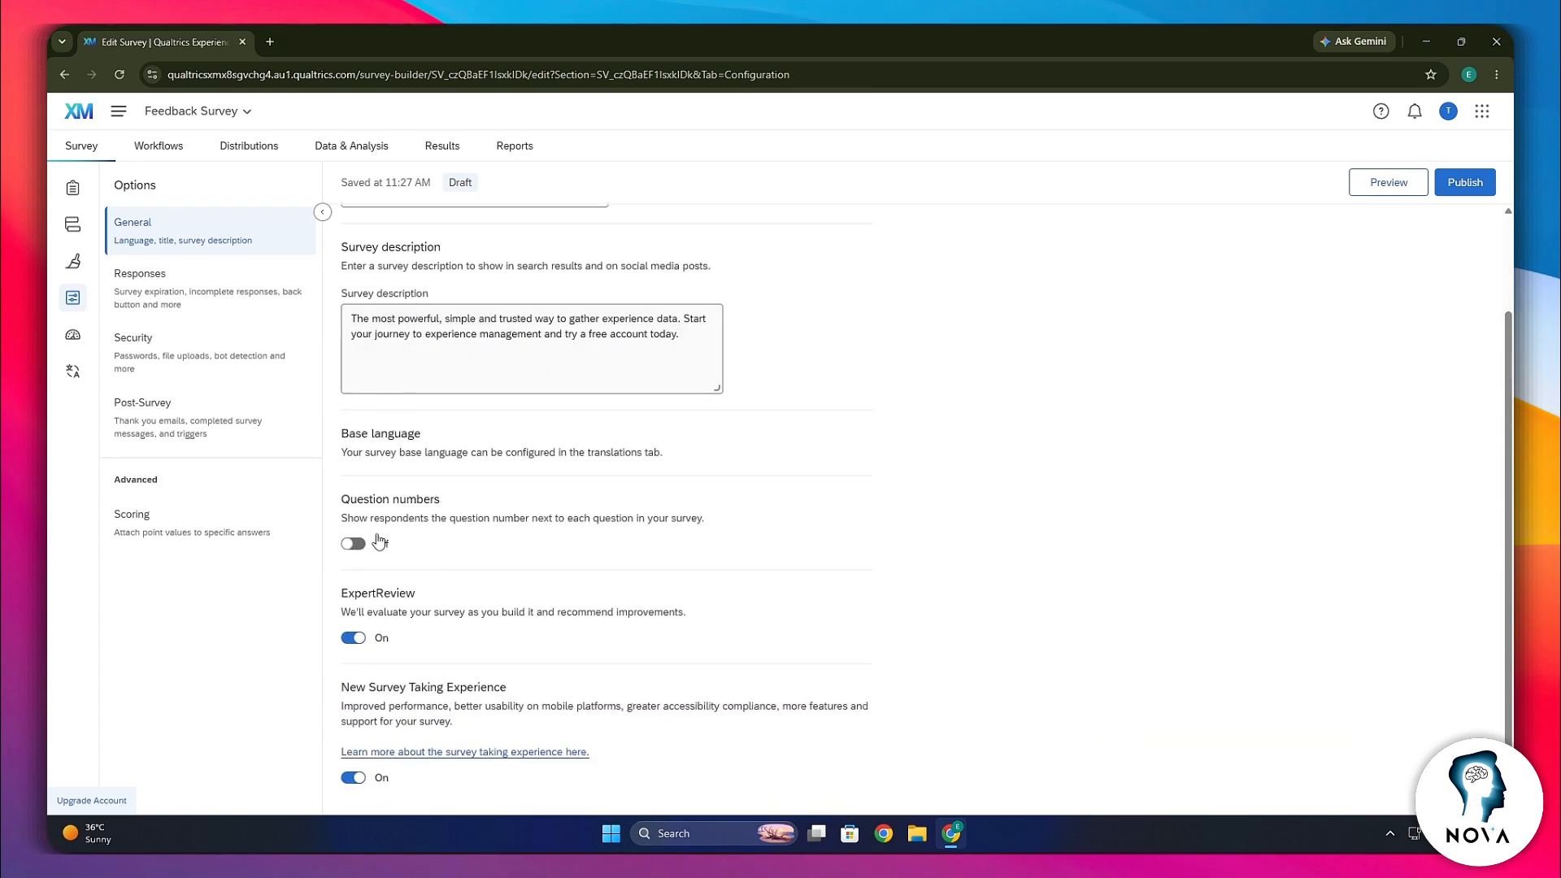
pyautogui.scroll(3, 370, 541)
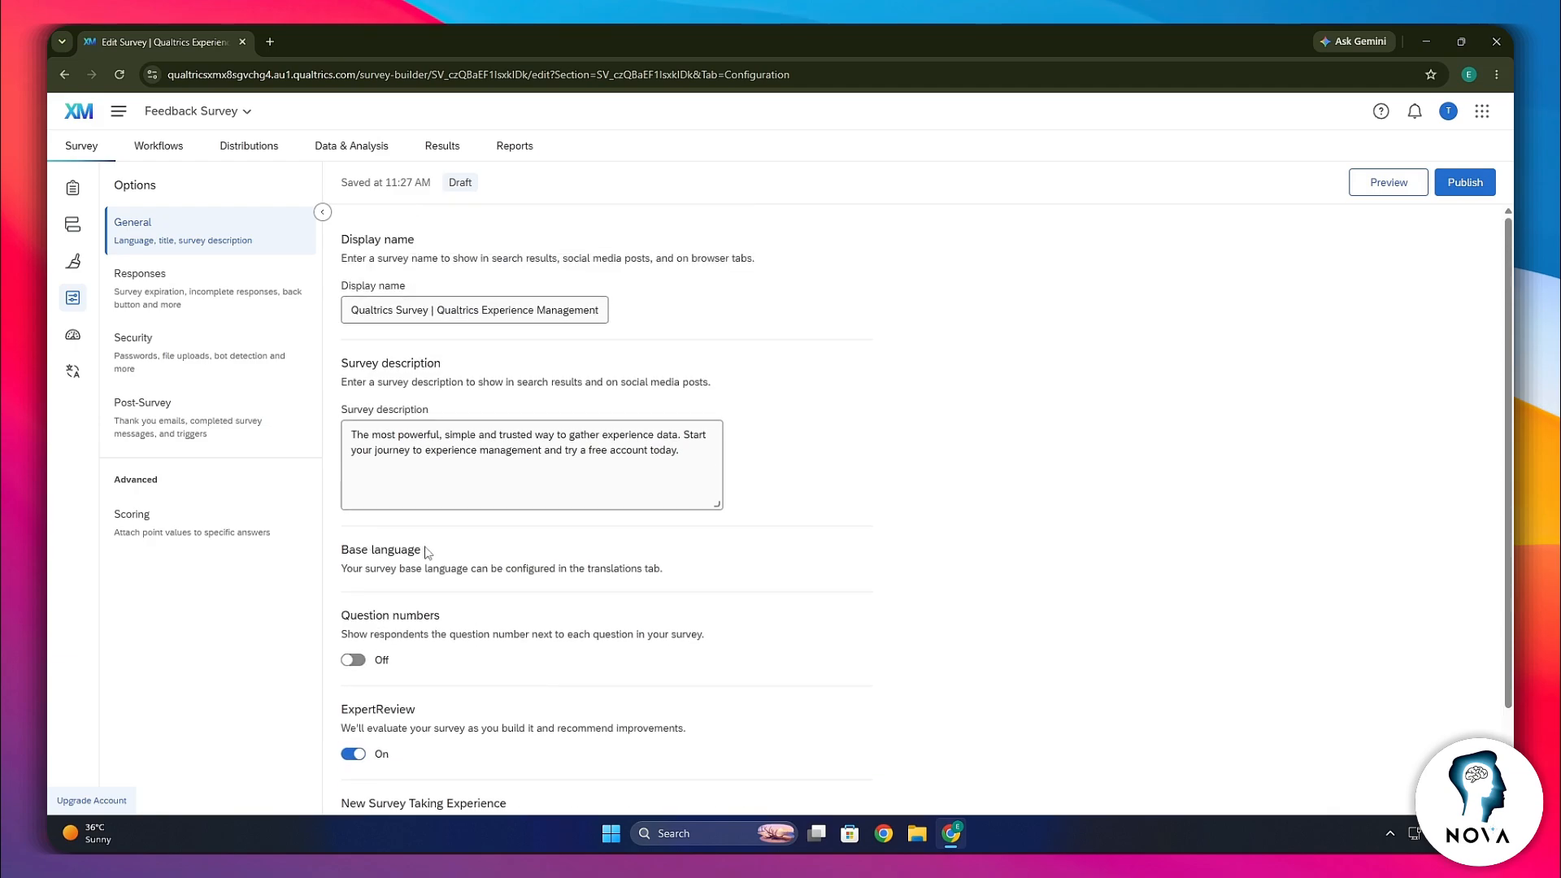
pyautogui.scroll(-3, 428, 553)
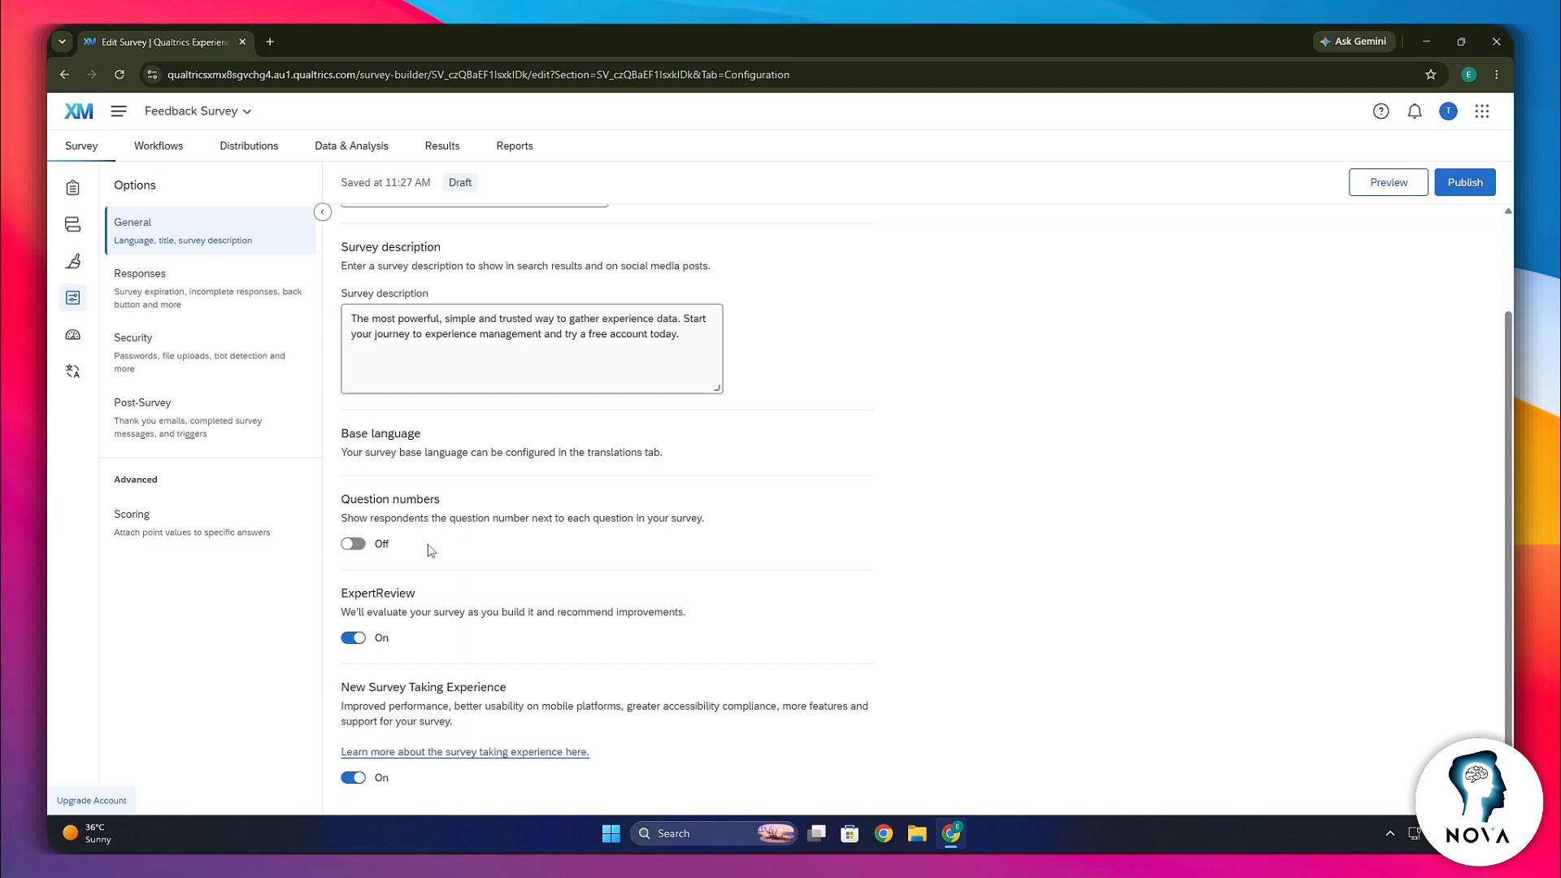
pyautogui.scroll(2, 596, 593)
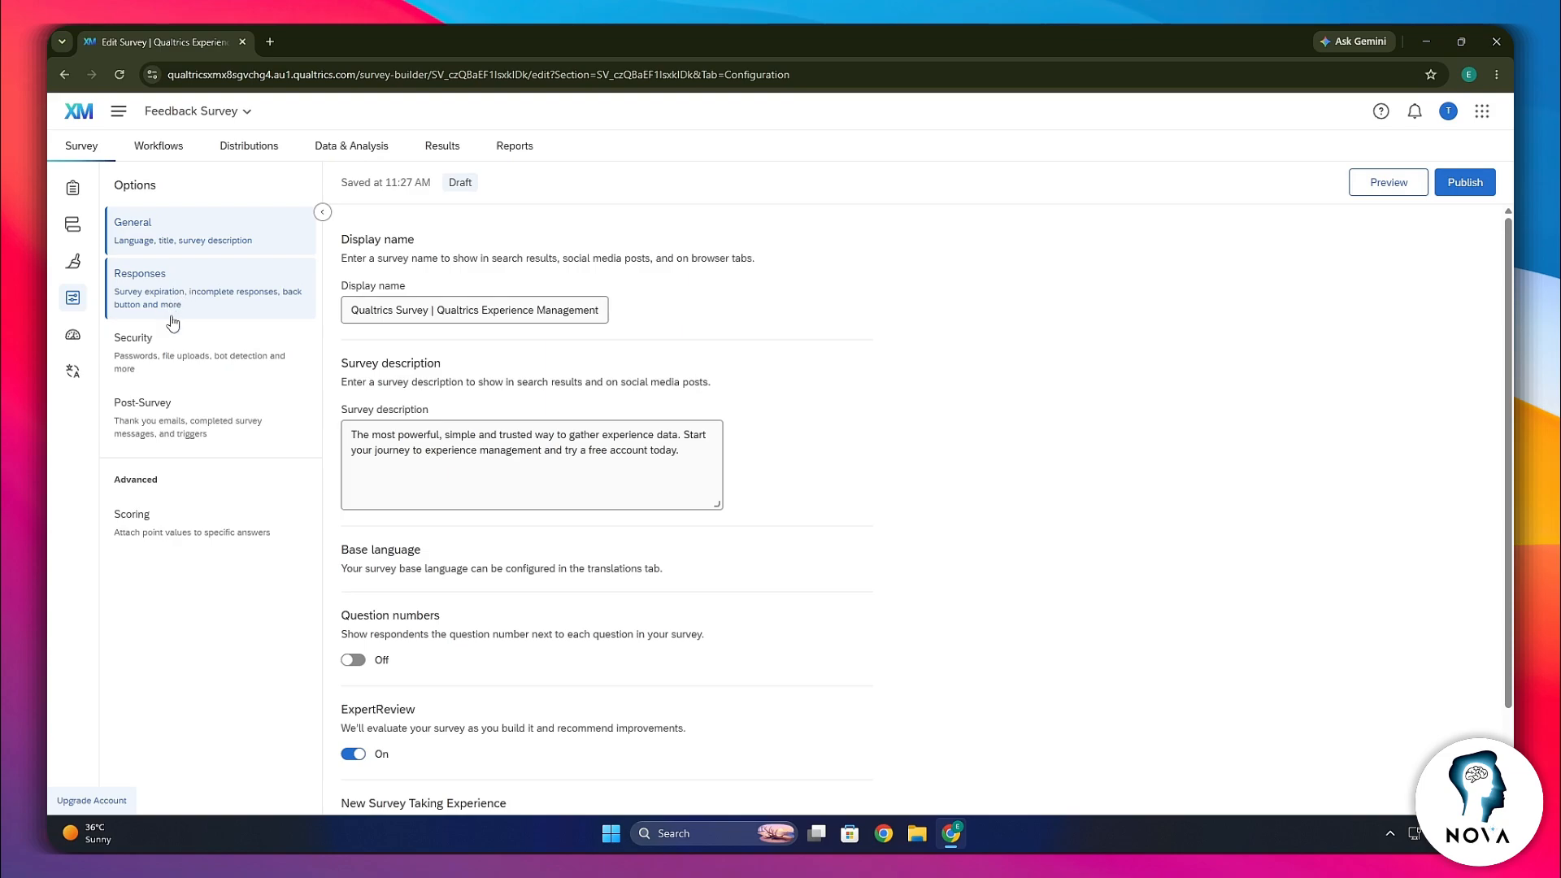
pyautogui.moveTo(682, 452); pyautogui.dragTo(320, 431)
pyautogui.click(531, 494)
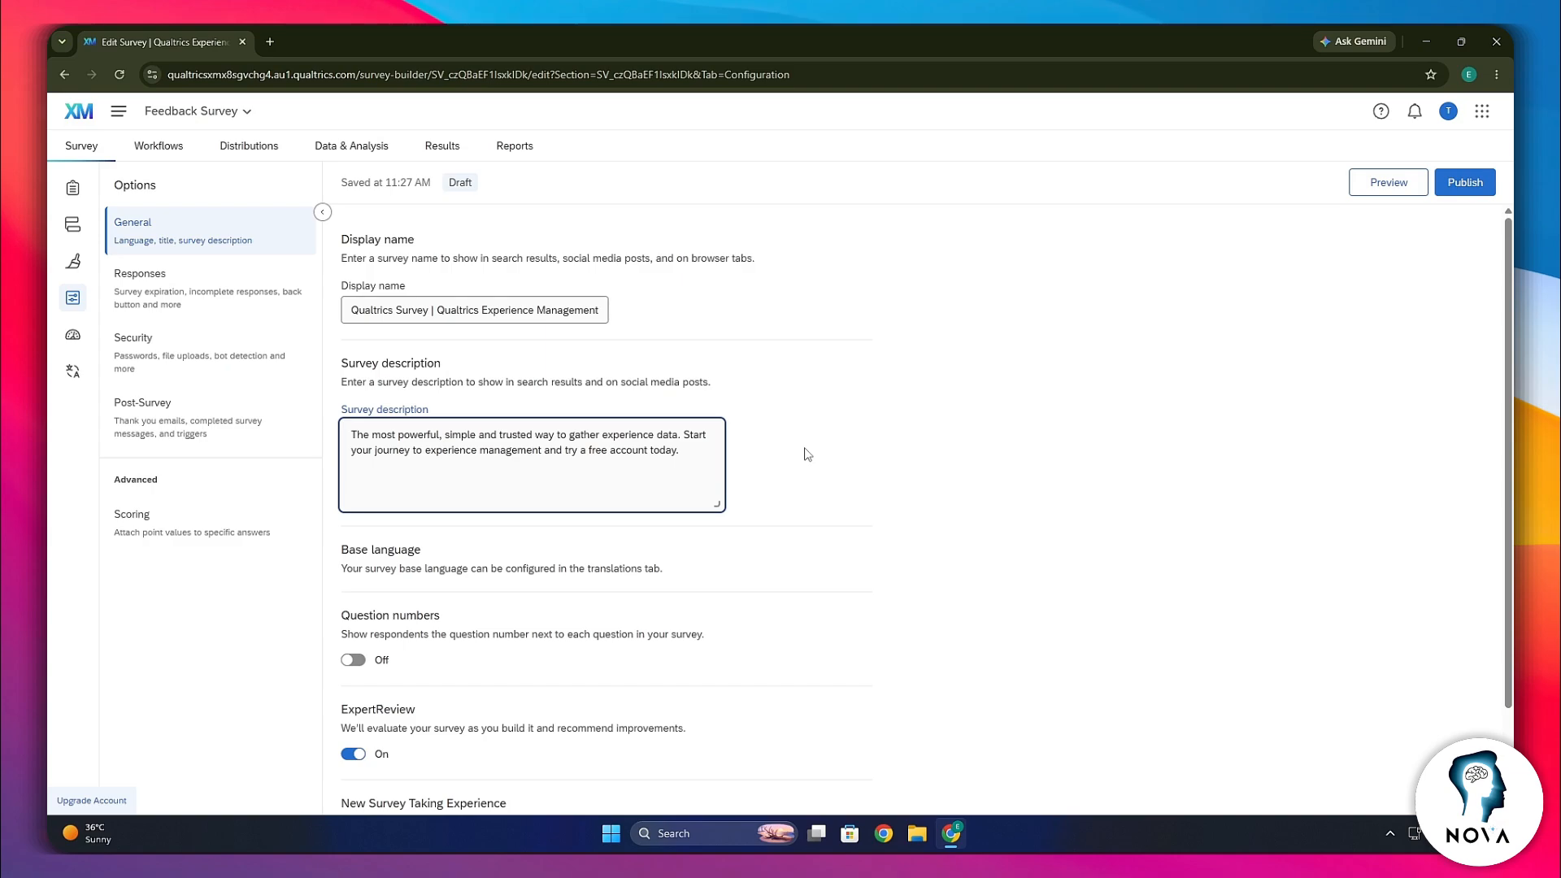
# View the quota types offered for a new quota, select Simple logic quota and leave without creating one
pyautogui.click(72, 336)
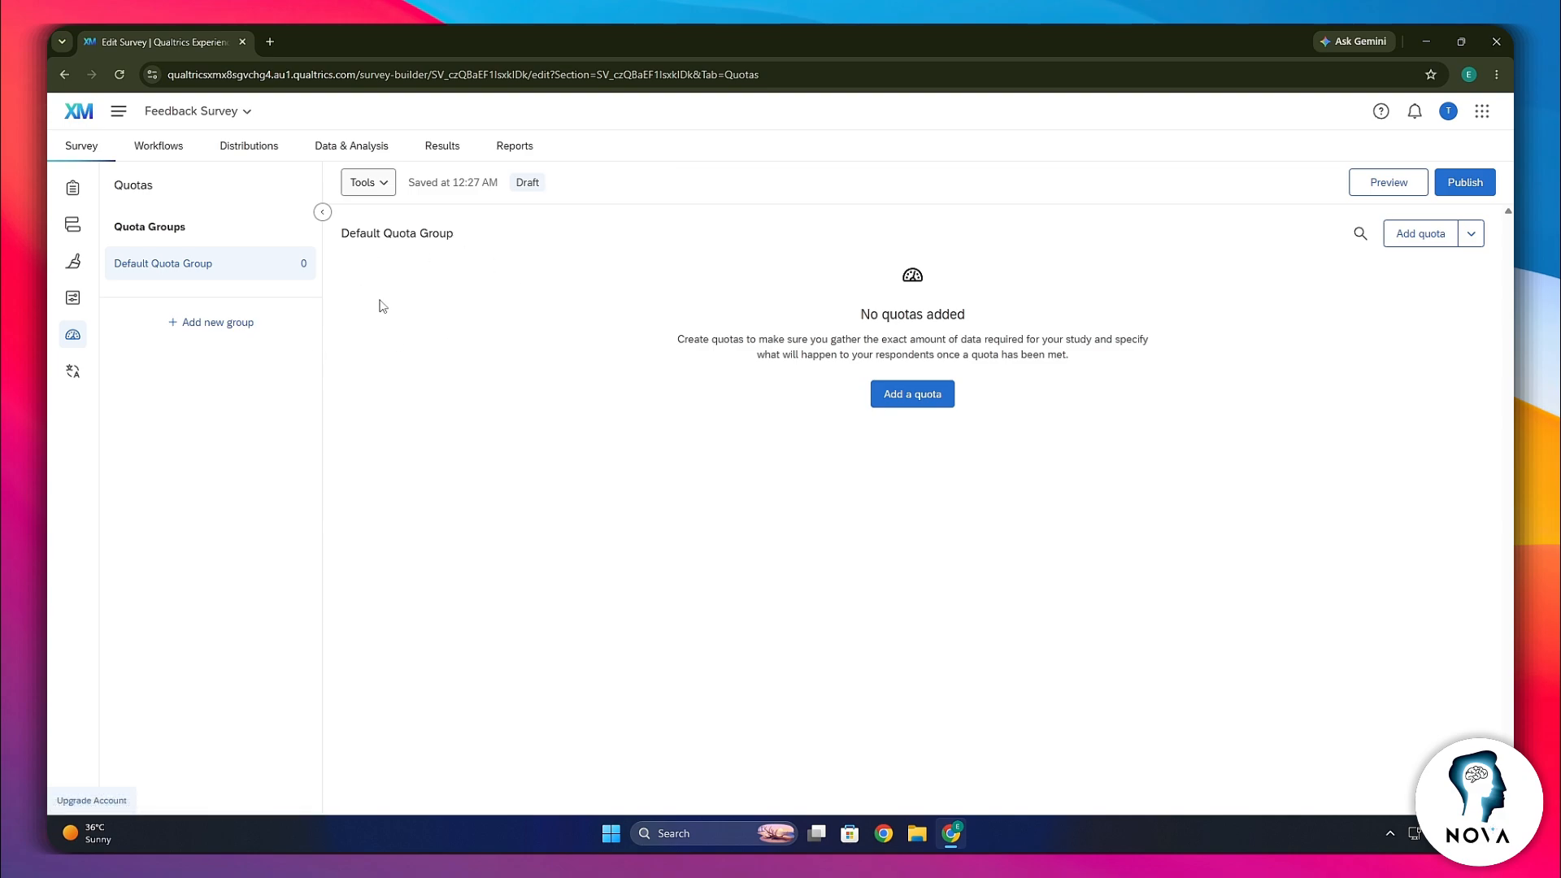
pyautogui.click(910, 397)
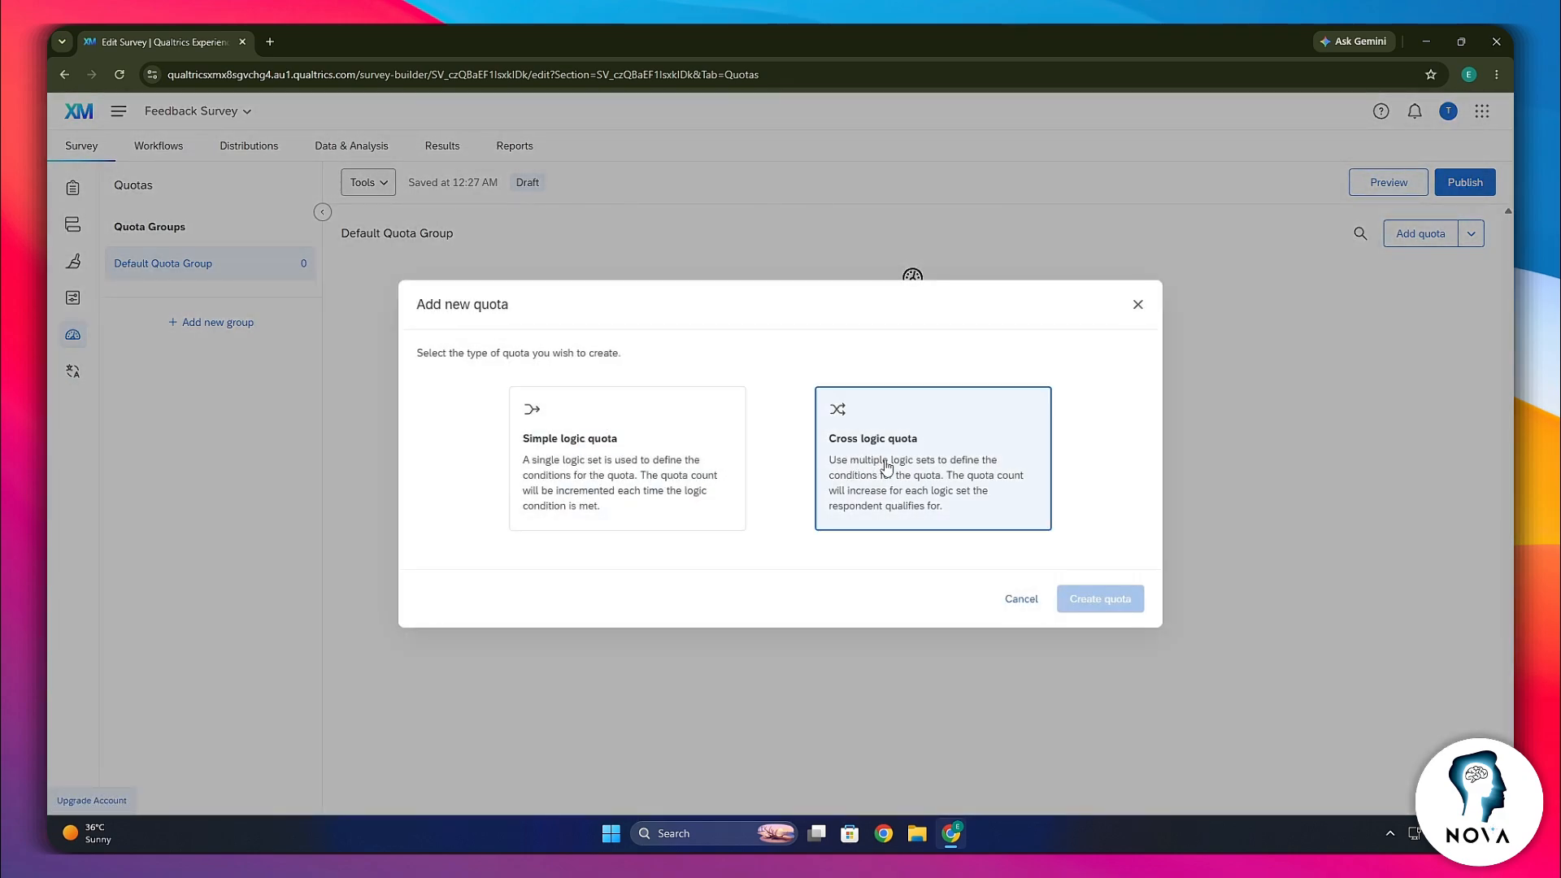
pyautogui.click(631, 454)
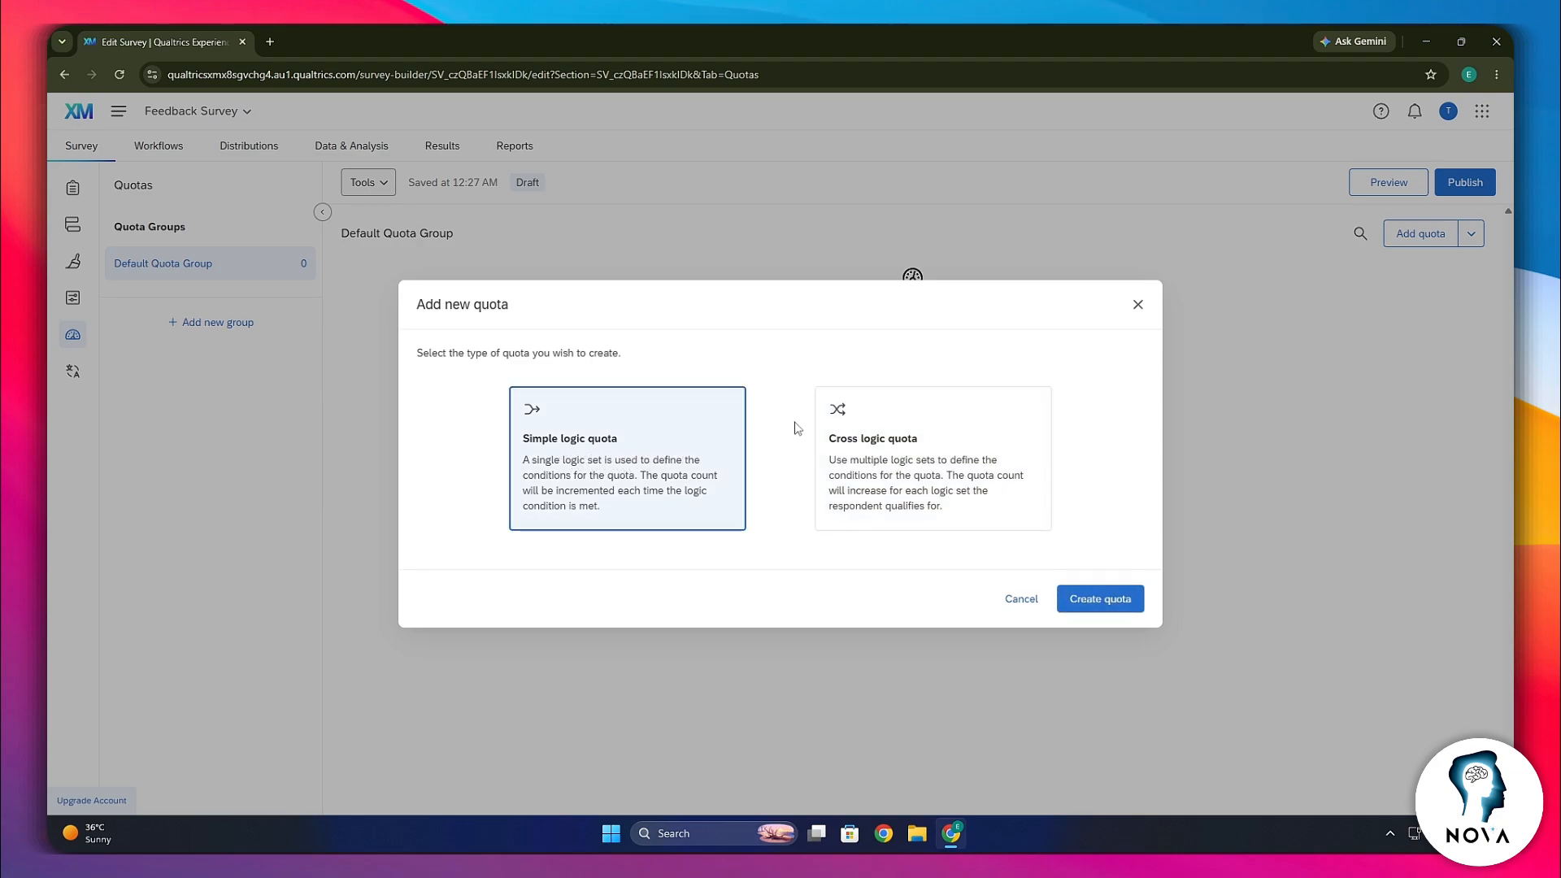
pyautogui.click(1136, 307)
# Open the survey translations and view the base language choices without changing the language
pyautogui.click(74, 374)
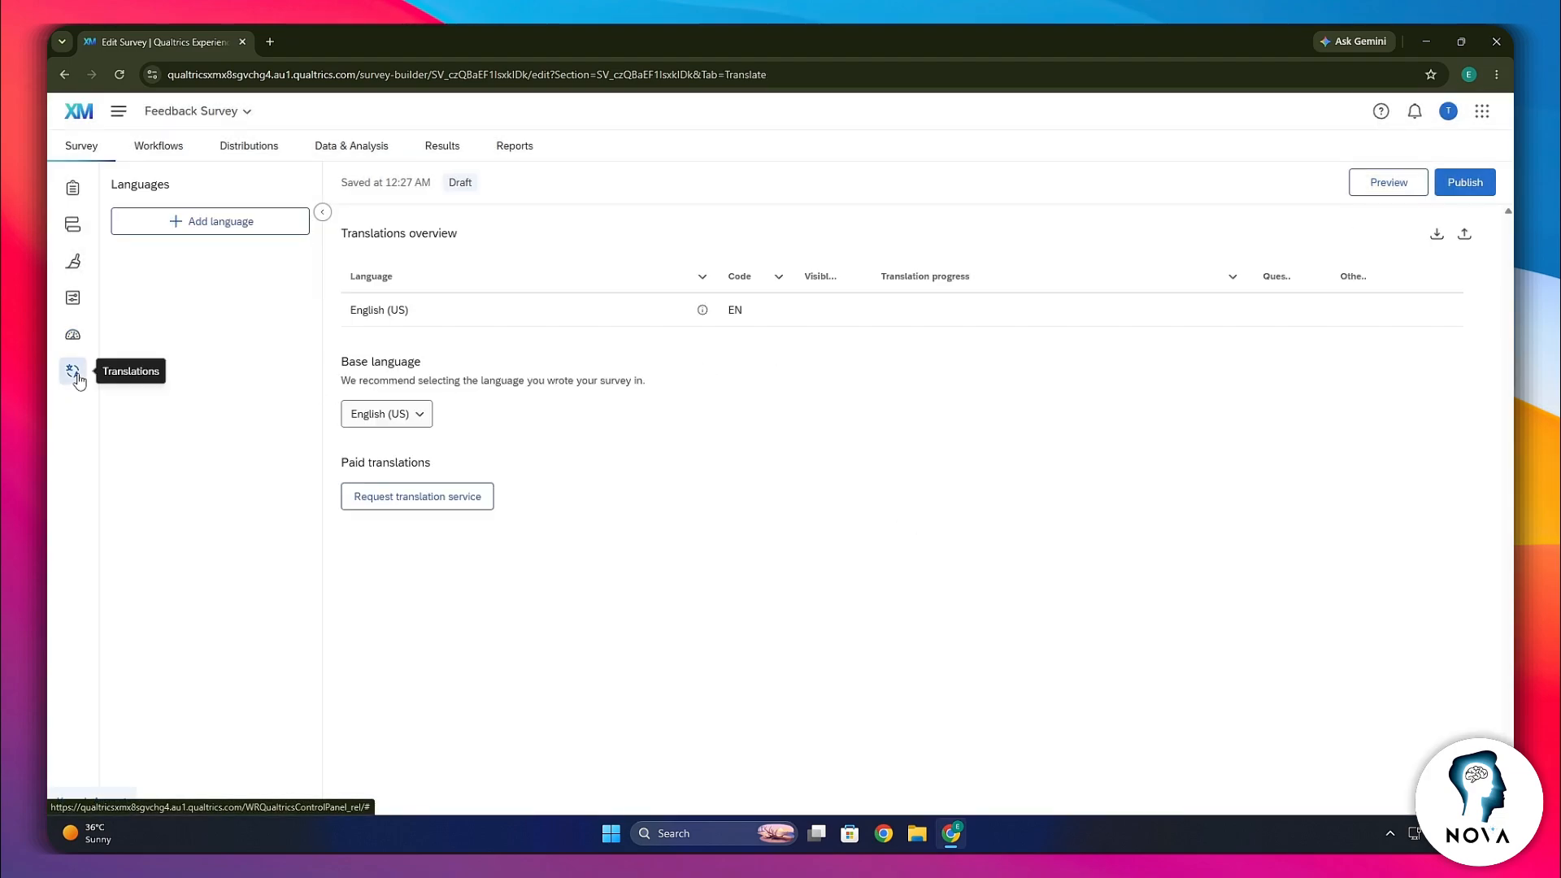
pyautogui.click(404, 413)
pyautogui.click(404, 413)
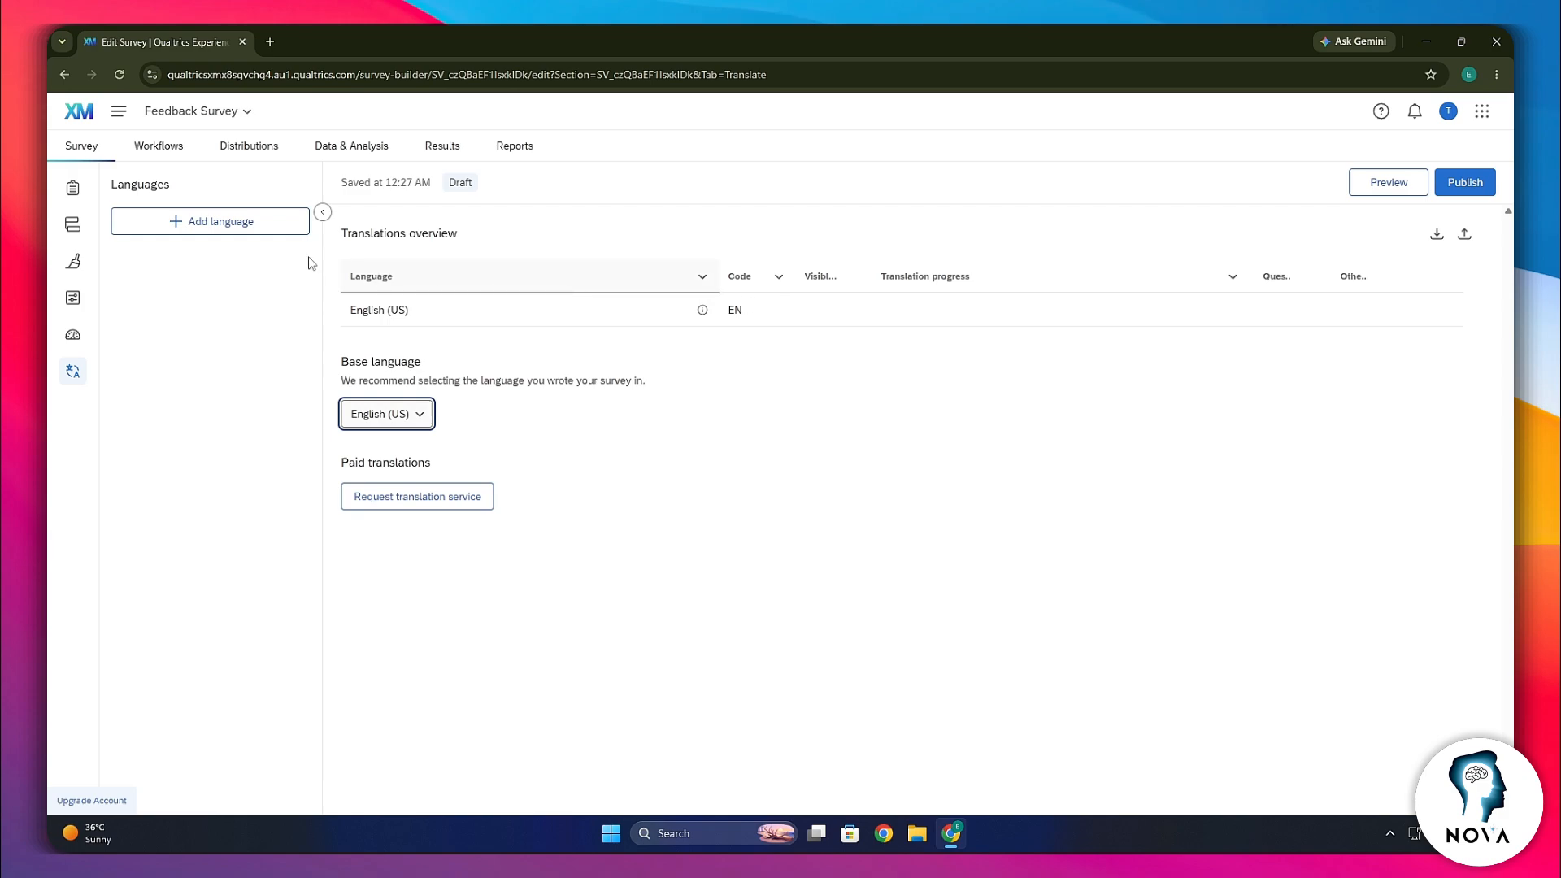
# Return to the survey builder and look over all questions down to the end-of-survey message
pyautogui.click(72, 188)
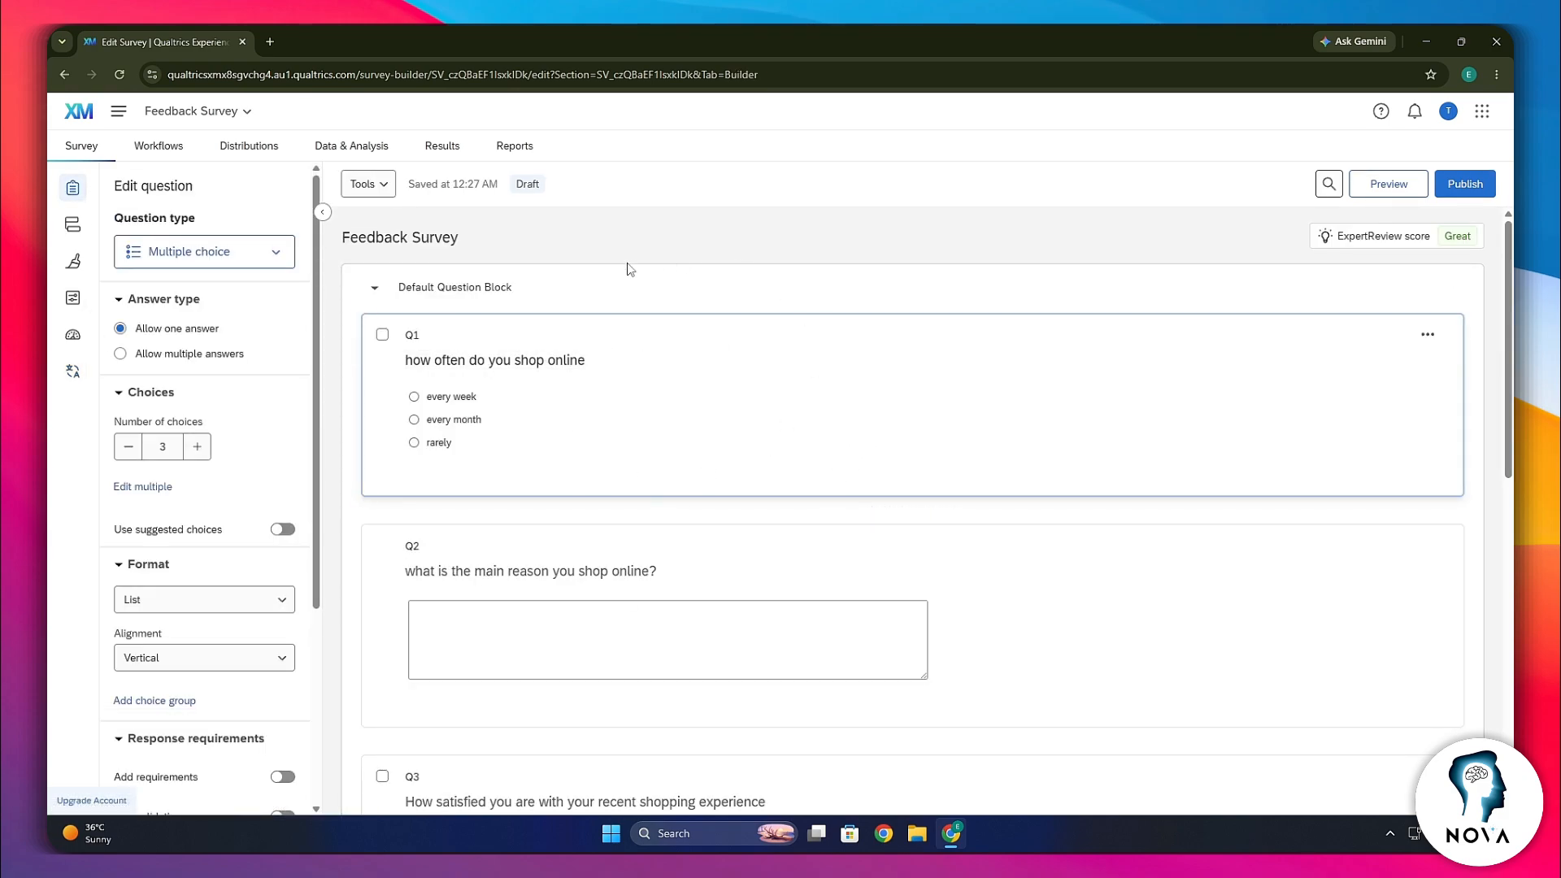
pyautogui.scroll(-12, 630, 269)
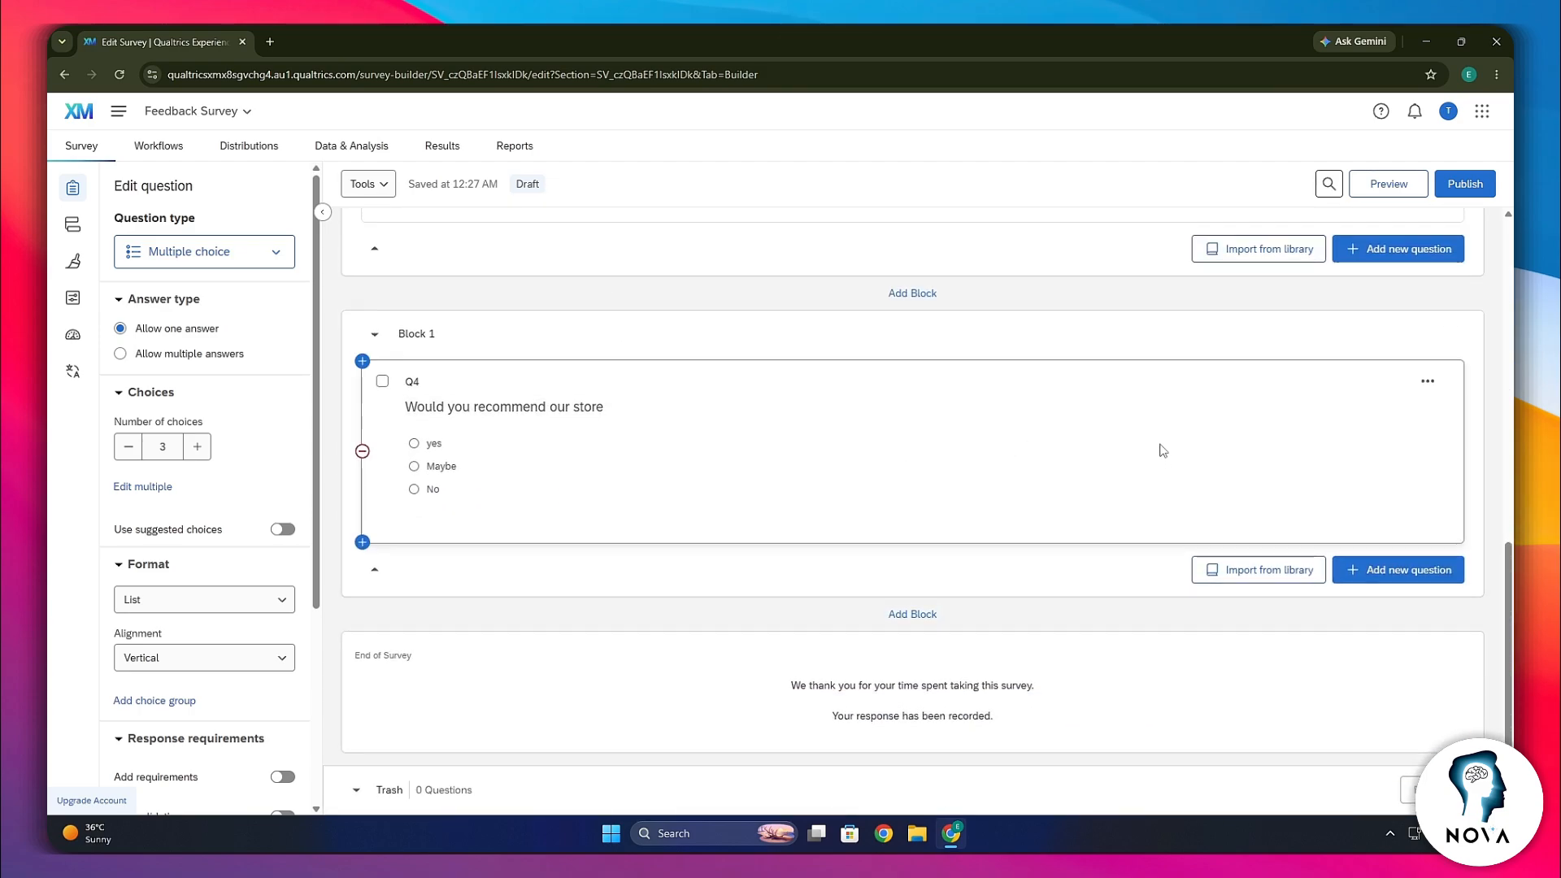
pyautogui.scroll(8, 1161, 449)
# Select Q2 and go through its question actions, from Move question to Delete, without applying any
pyautogui.click(877, 346)
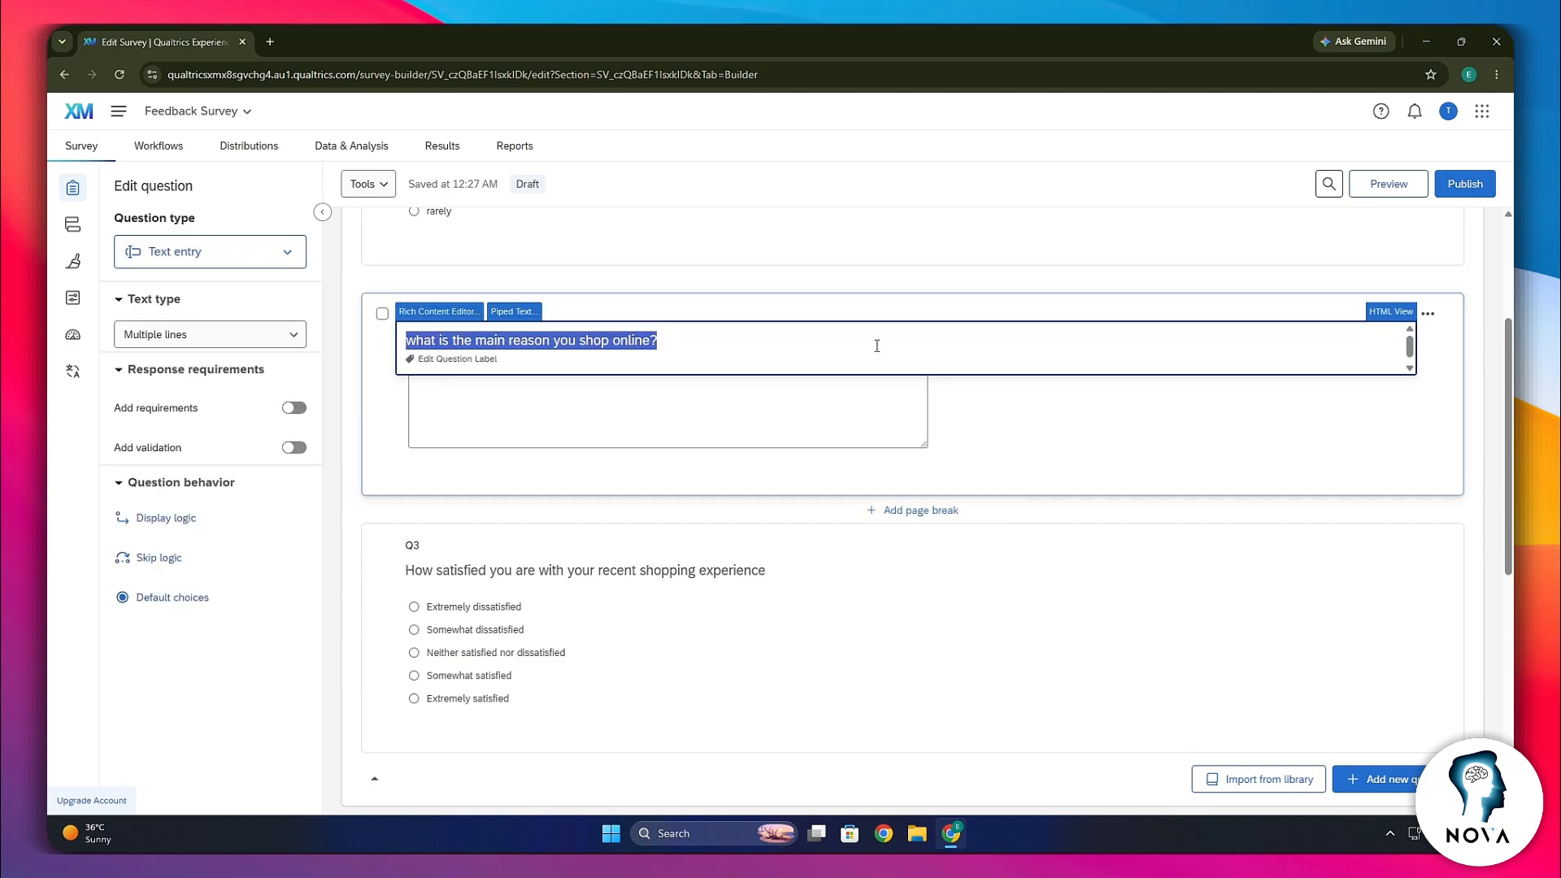
pyautogui.click(1056, 404)
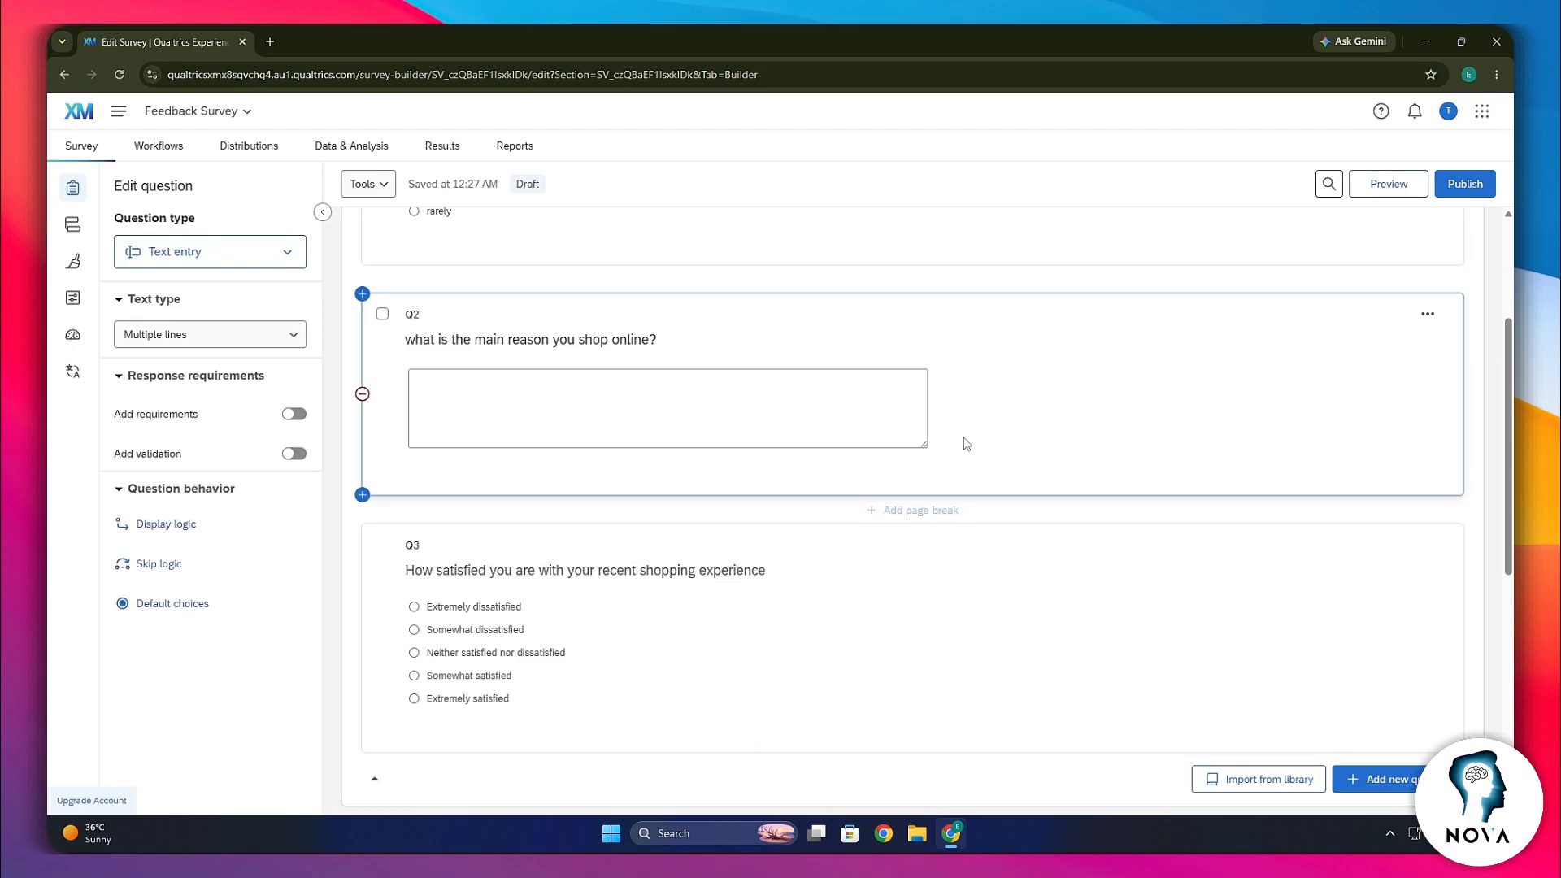
pyautogui.click(1416, 314)
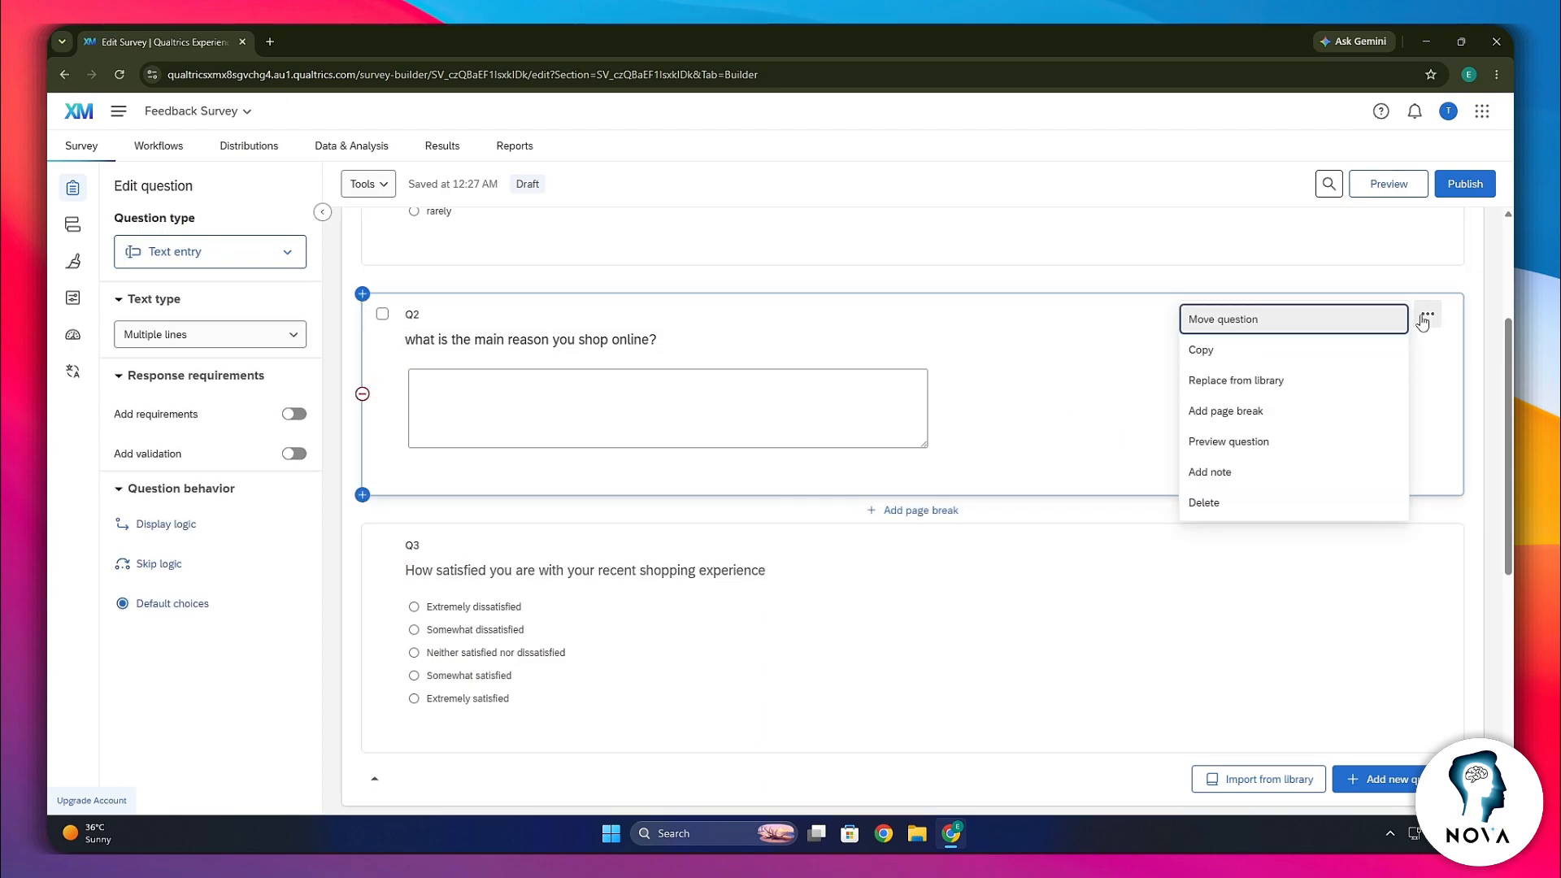
pyautogui.press('Down')
pyautogui.press('Down')
pyautogui.press('Down')
pyautogui.press('Down')
pyautogui.press('Down')
pyautogui.press('Down')
pyautogui.press('Down')
pyautogui.press('Down')
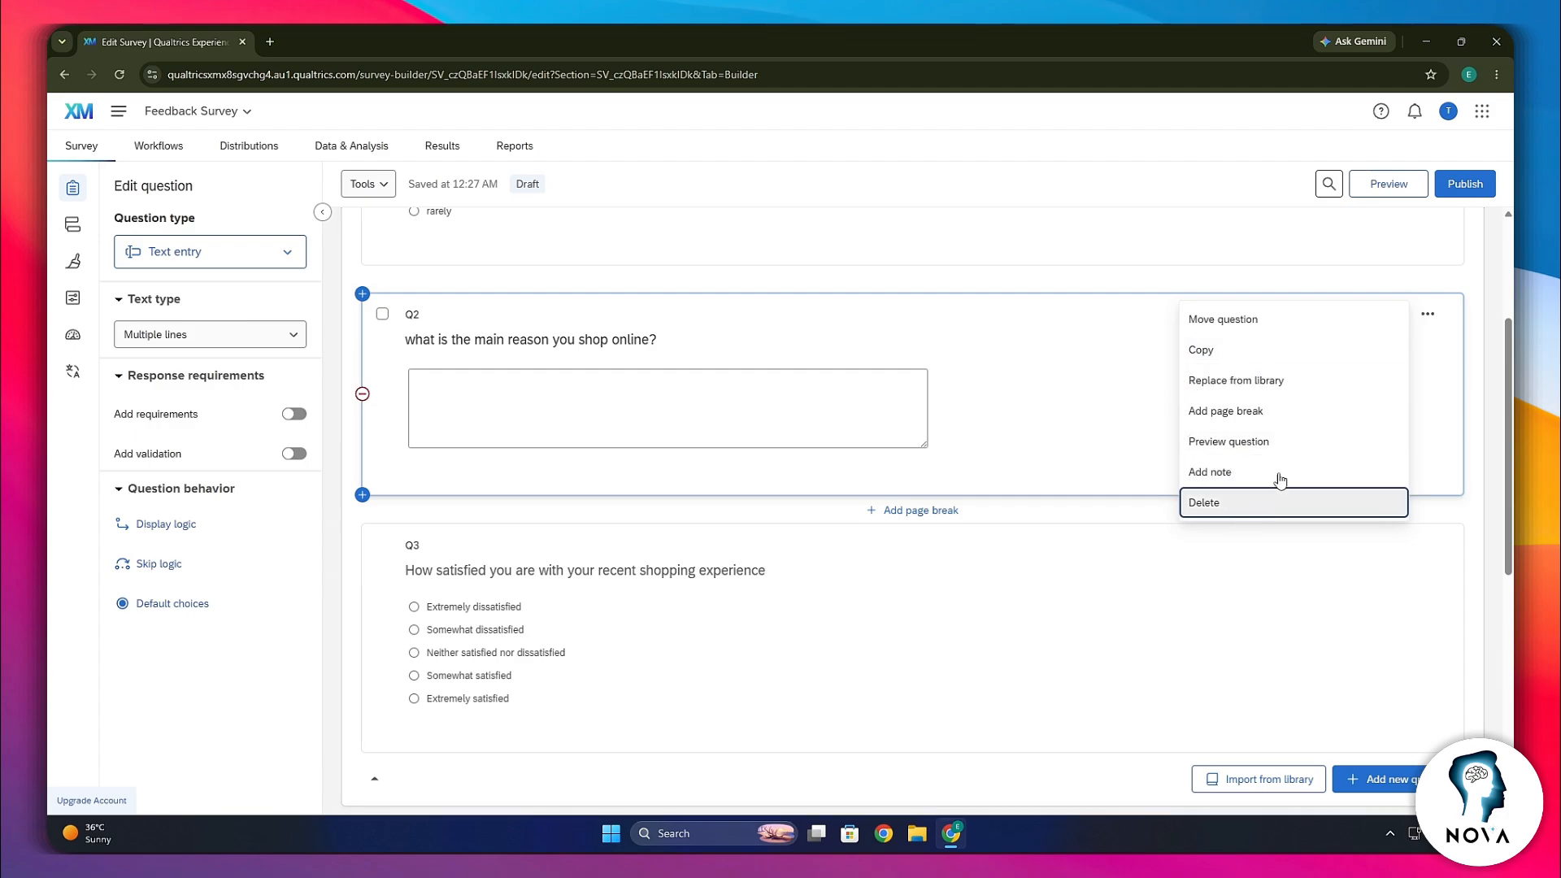
pyautogui.click(1098, 364)
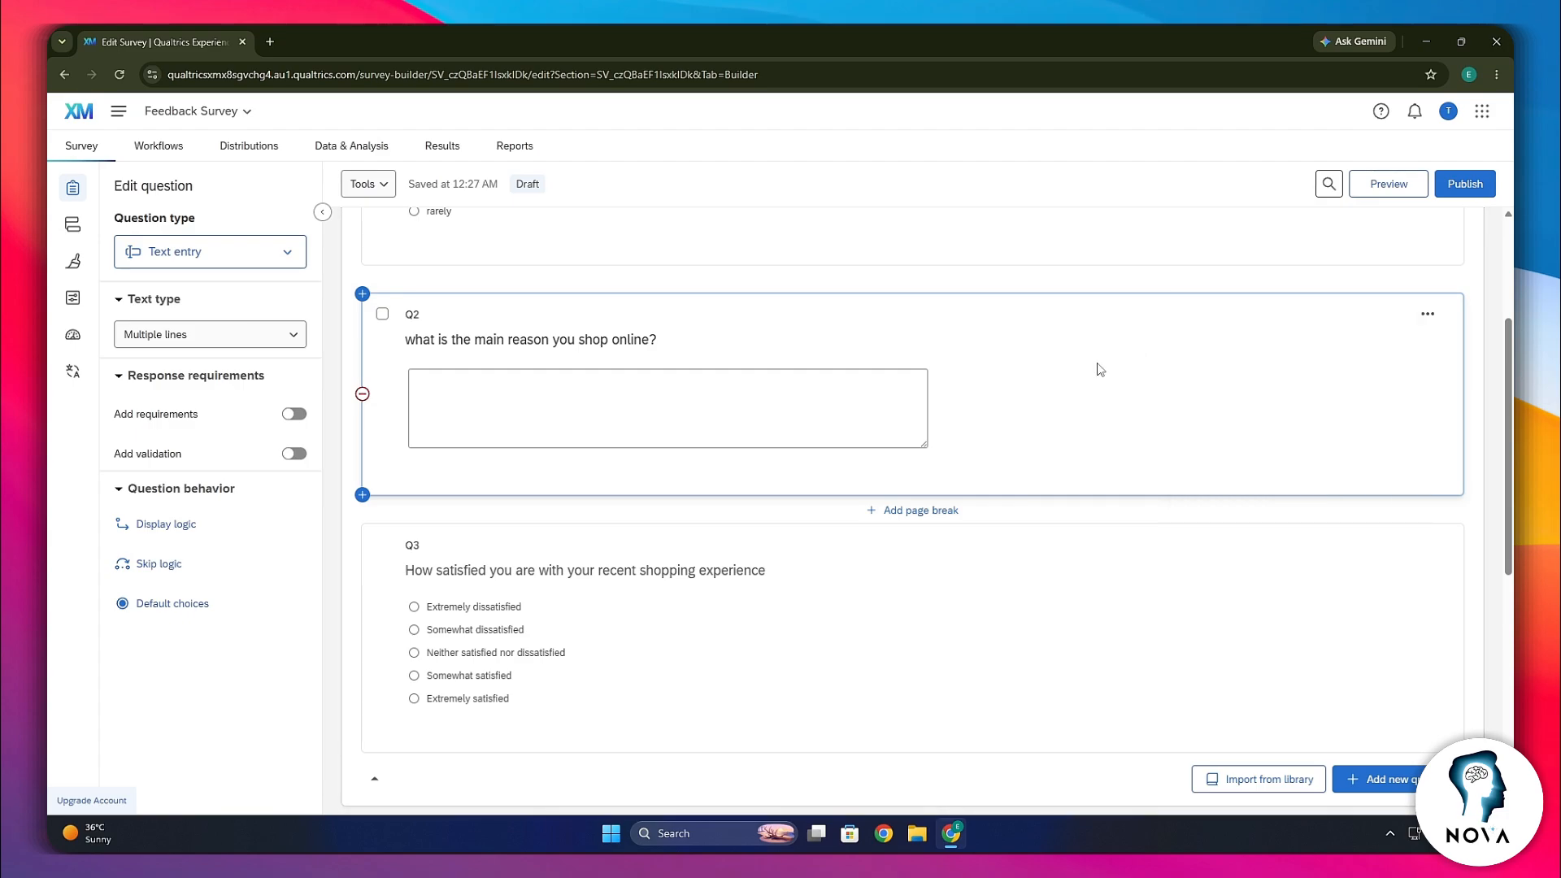
# Open the Default Question Block's name for editing, leave it as is and view the block's settings
pyautogui.scroll(3, 1095, 370)
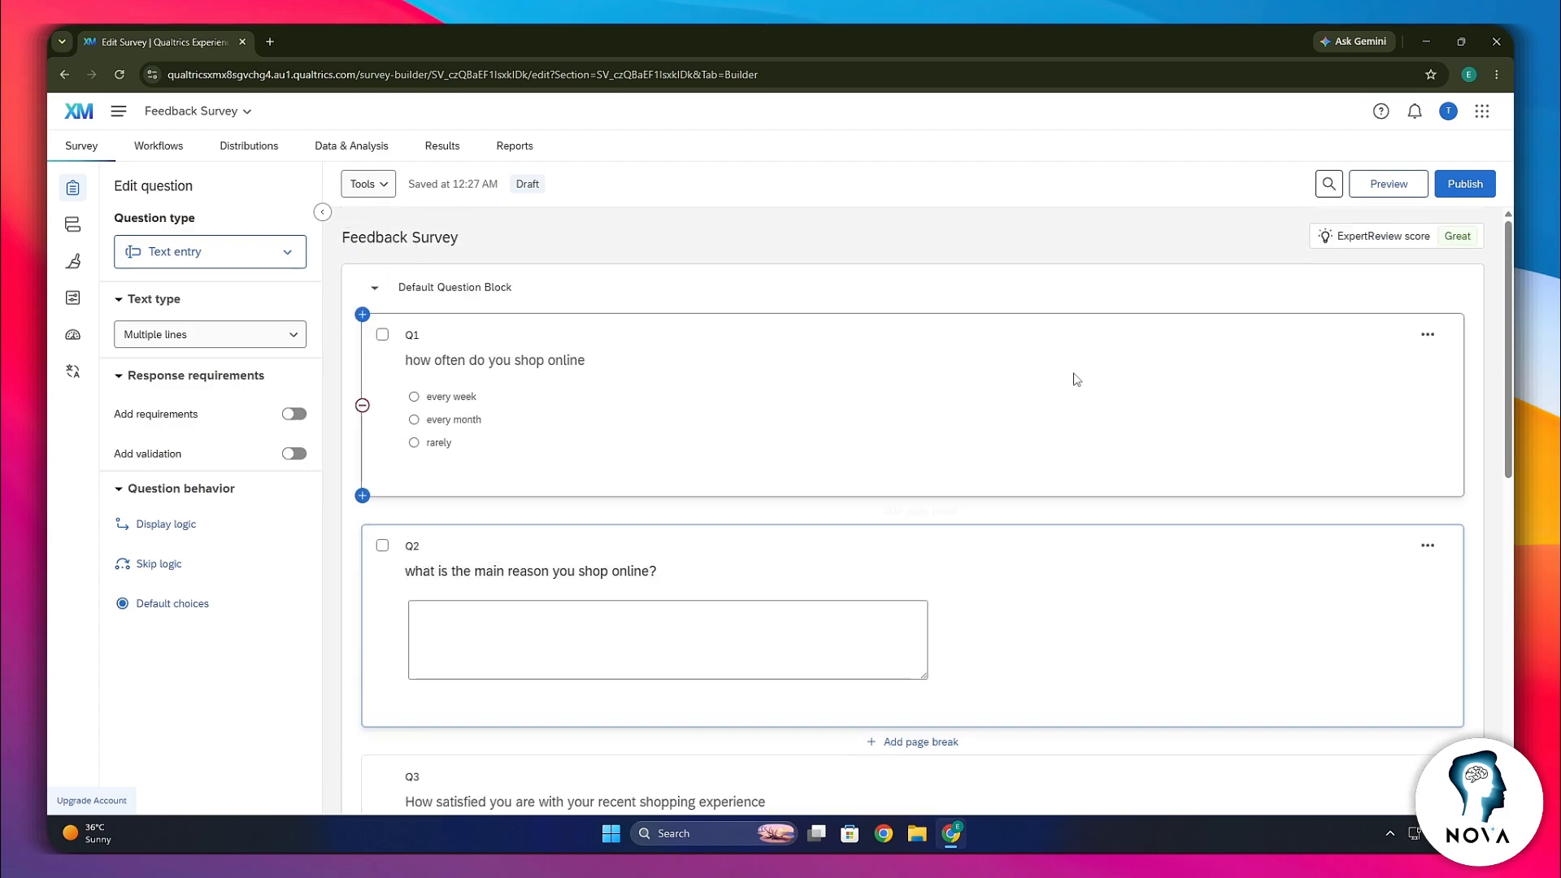
pyautogui.click(482, 293)
pyautogui.rightClick(483, 295)
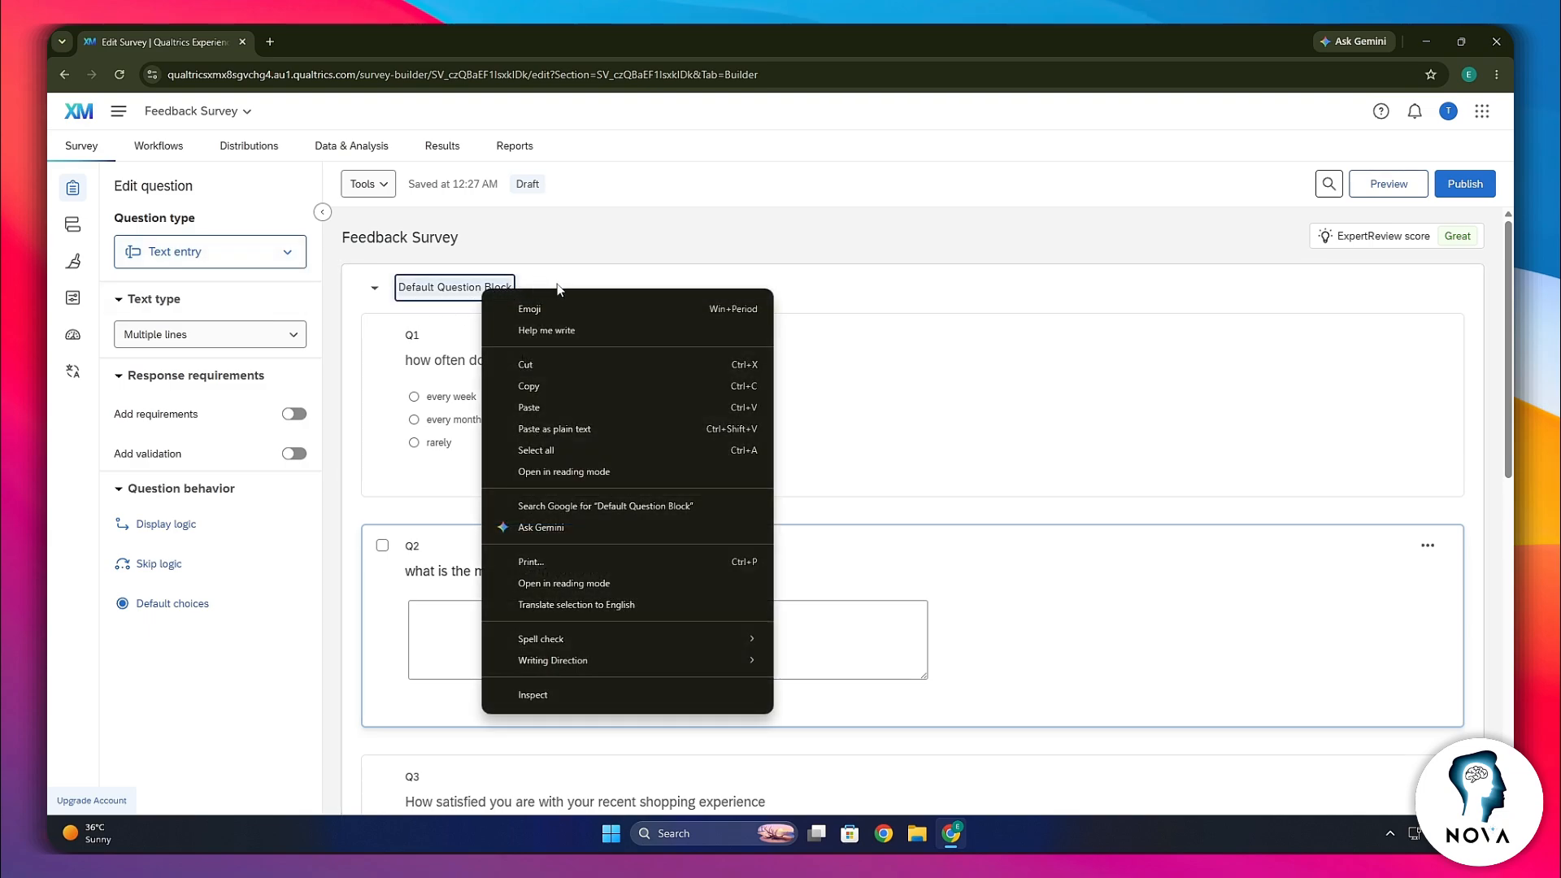
pyautogui.click(729, 271)
pyautogui.scroll(-1, 860, 277)
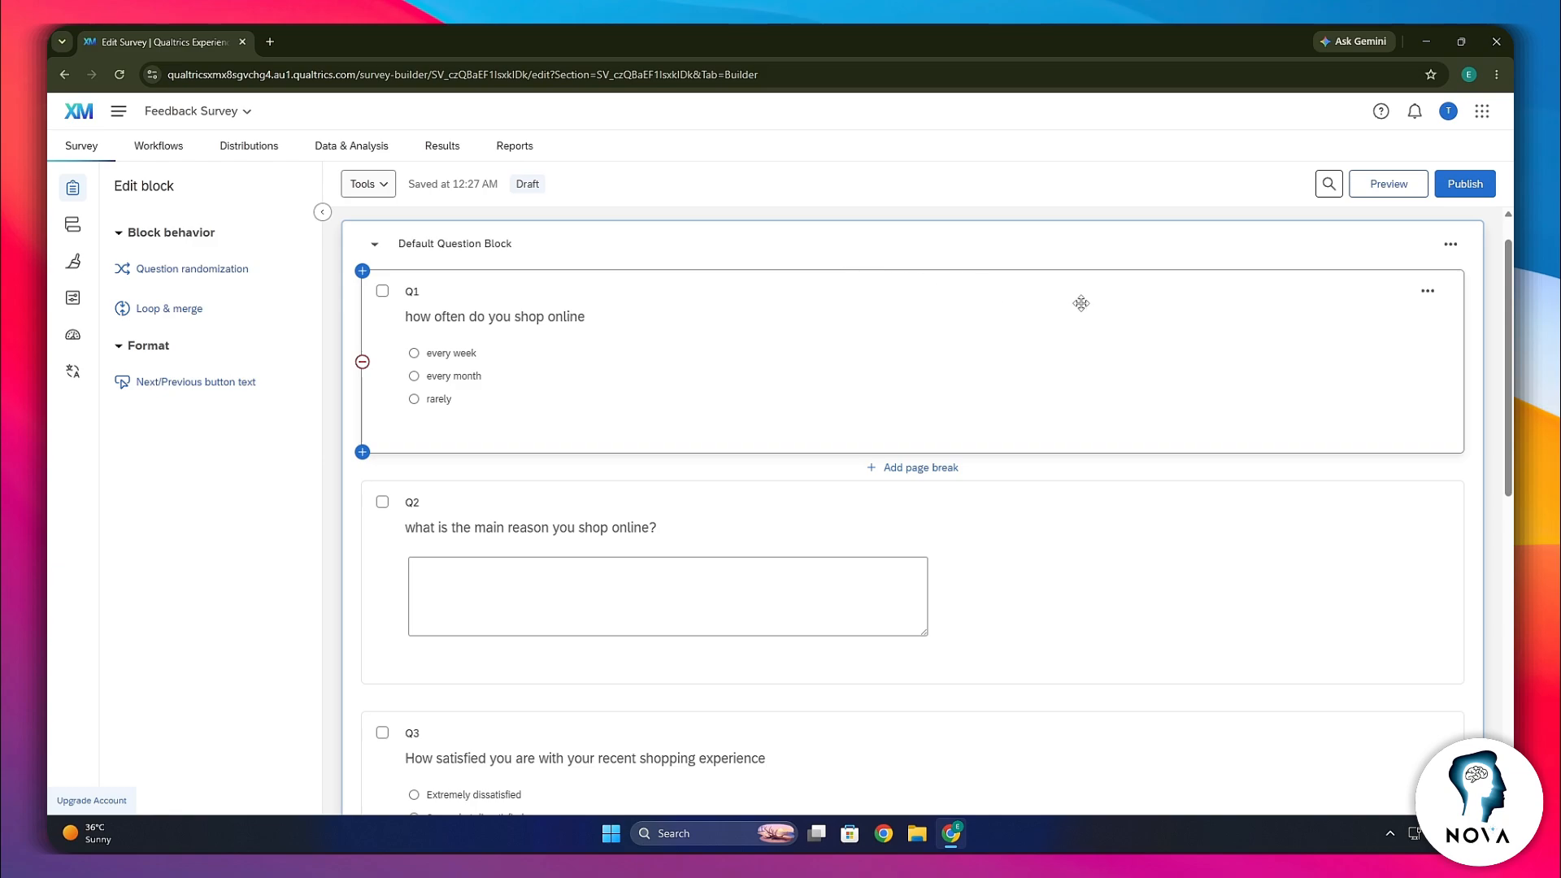
pyautogui.scroll(1, 1082, 302)
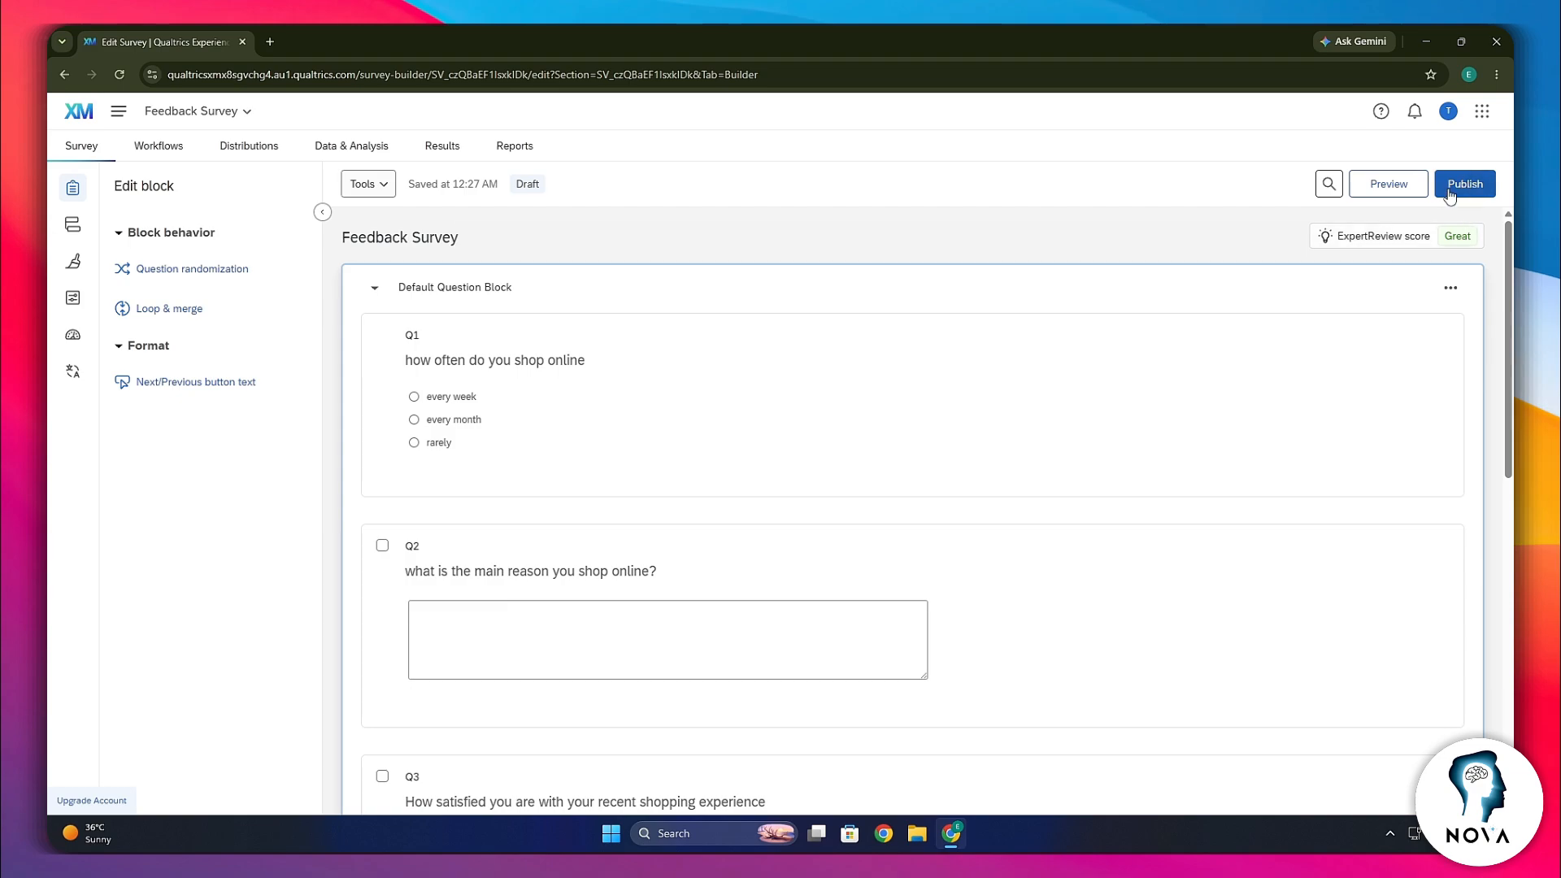
# Publish and activate the survey with the version description User-published version
pyautogui.click(1485, 188)
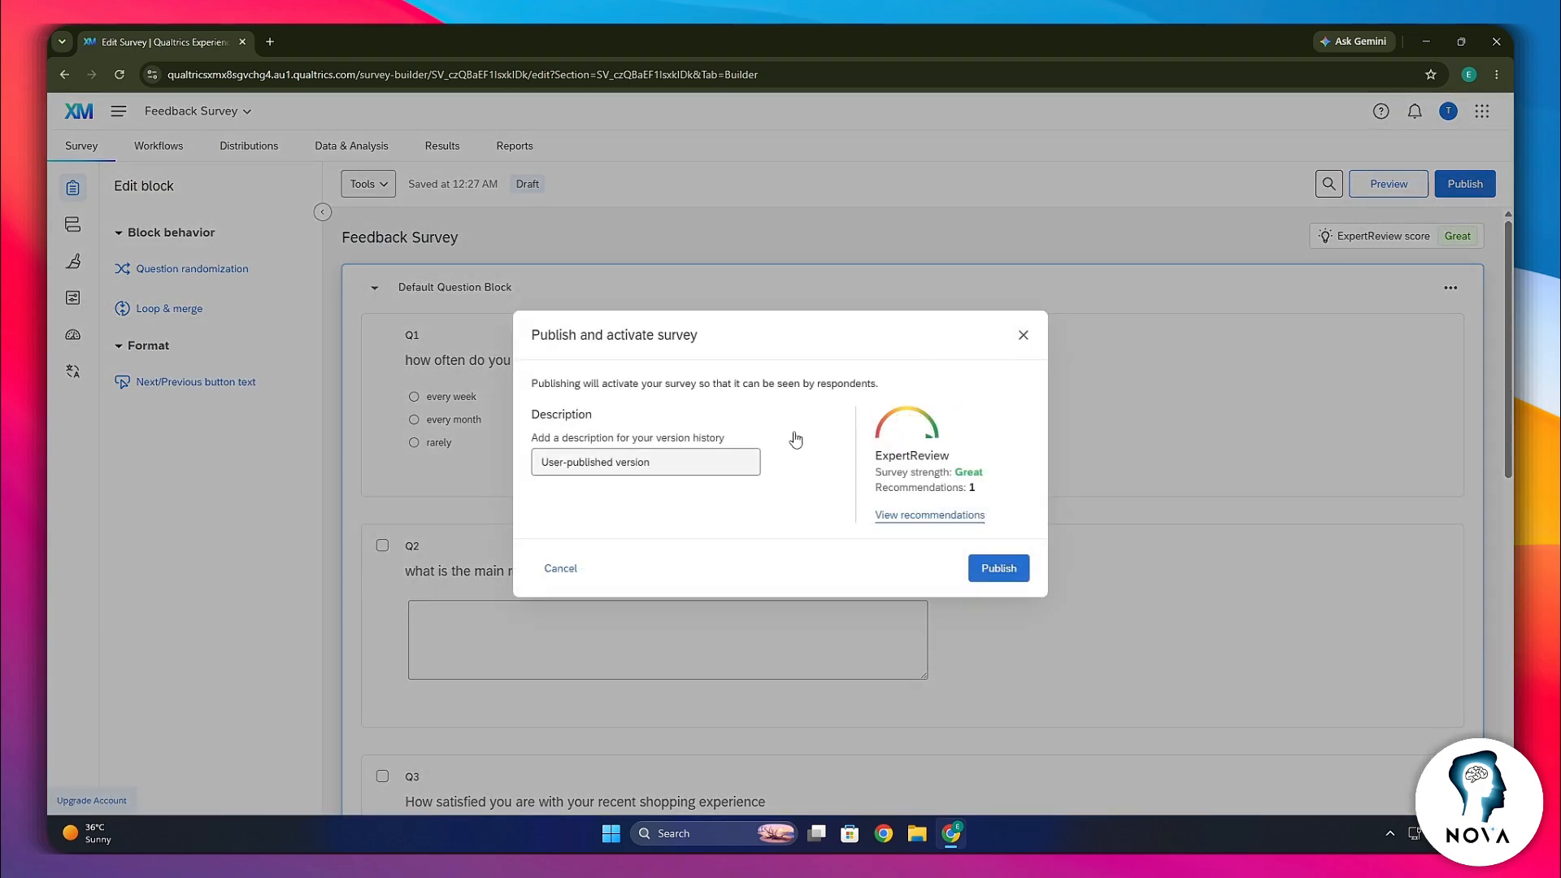
pyautogui.click(597, 455)
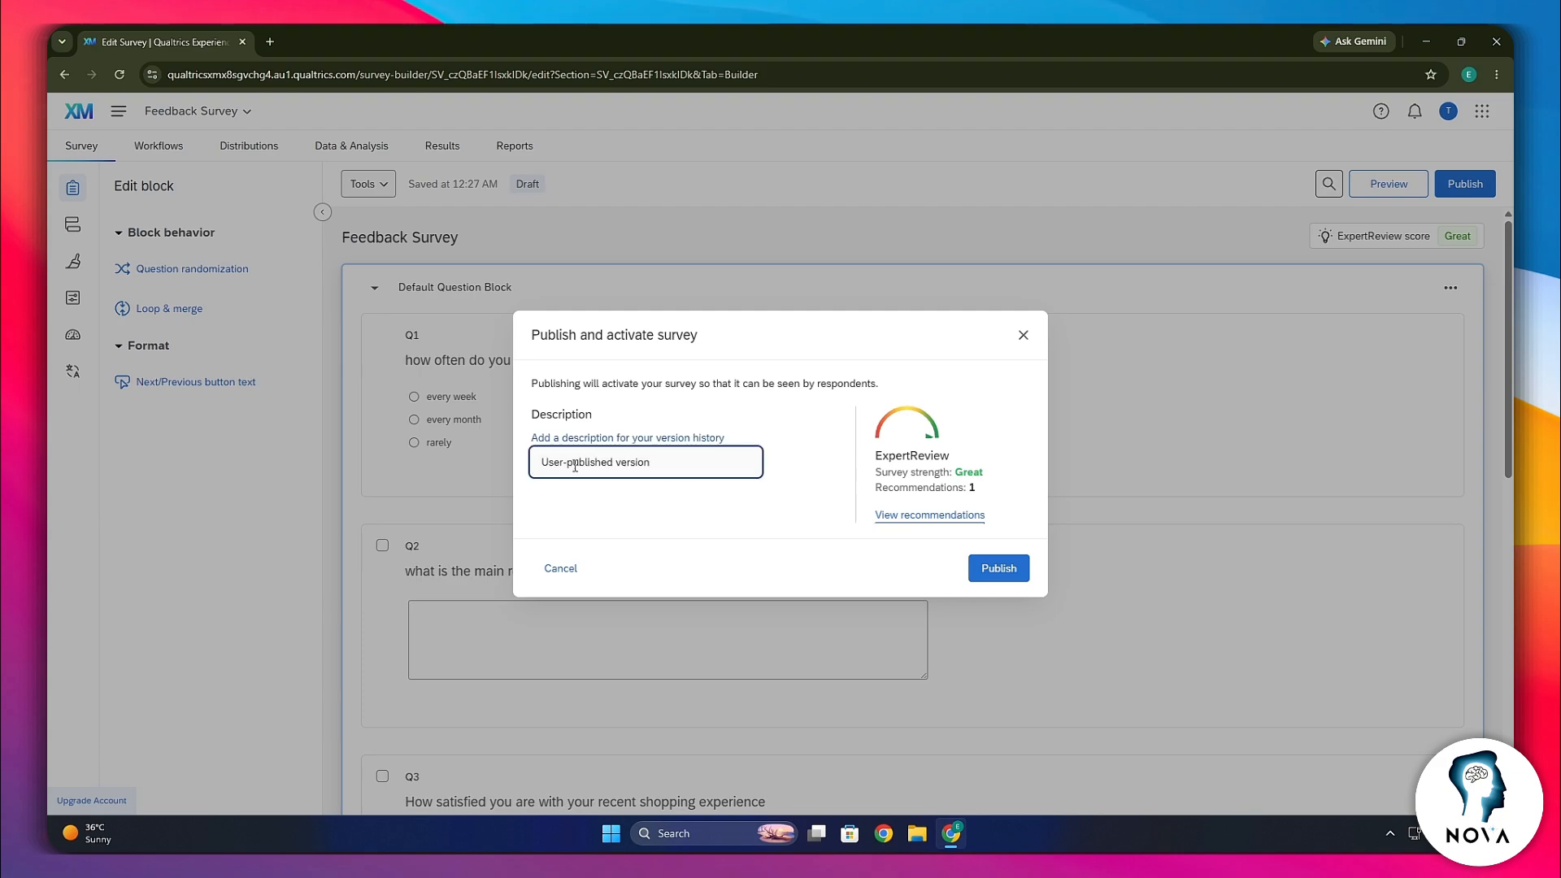
pyautogui.moveTo(636, 468); pyautogui.dragTo(472, 465)
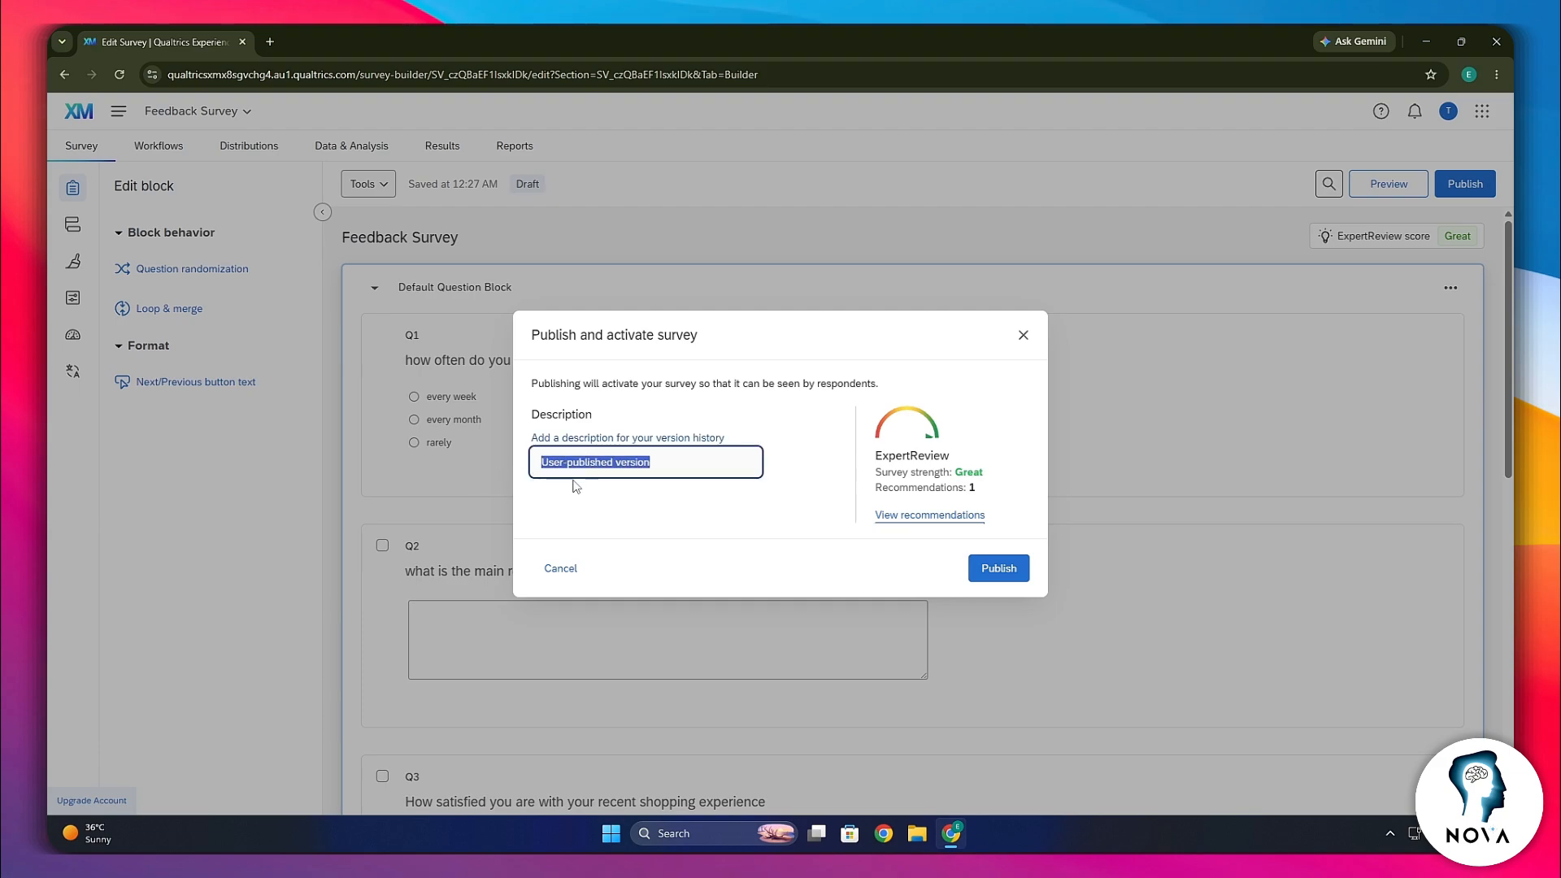
pyautogui.click(644, 489)
pyautogui.click(983, 569)
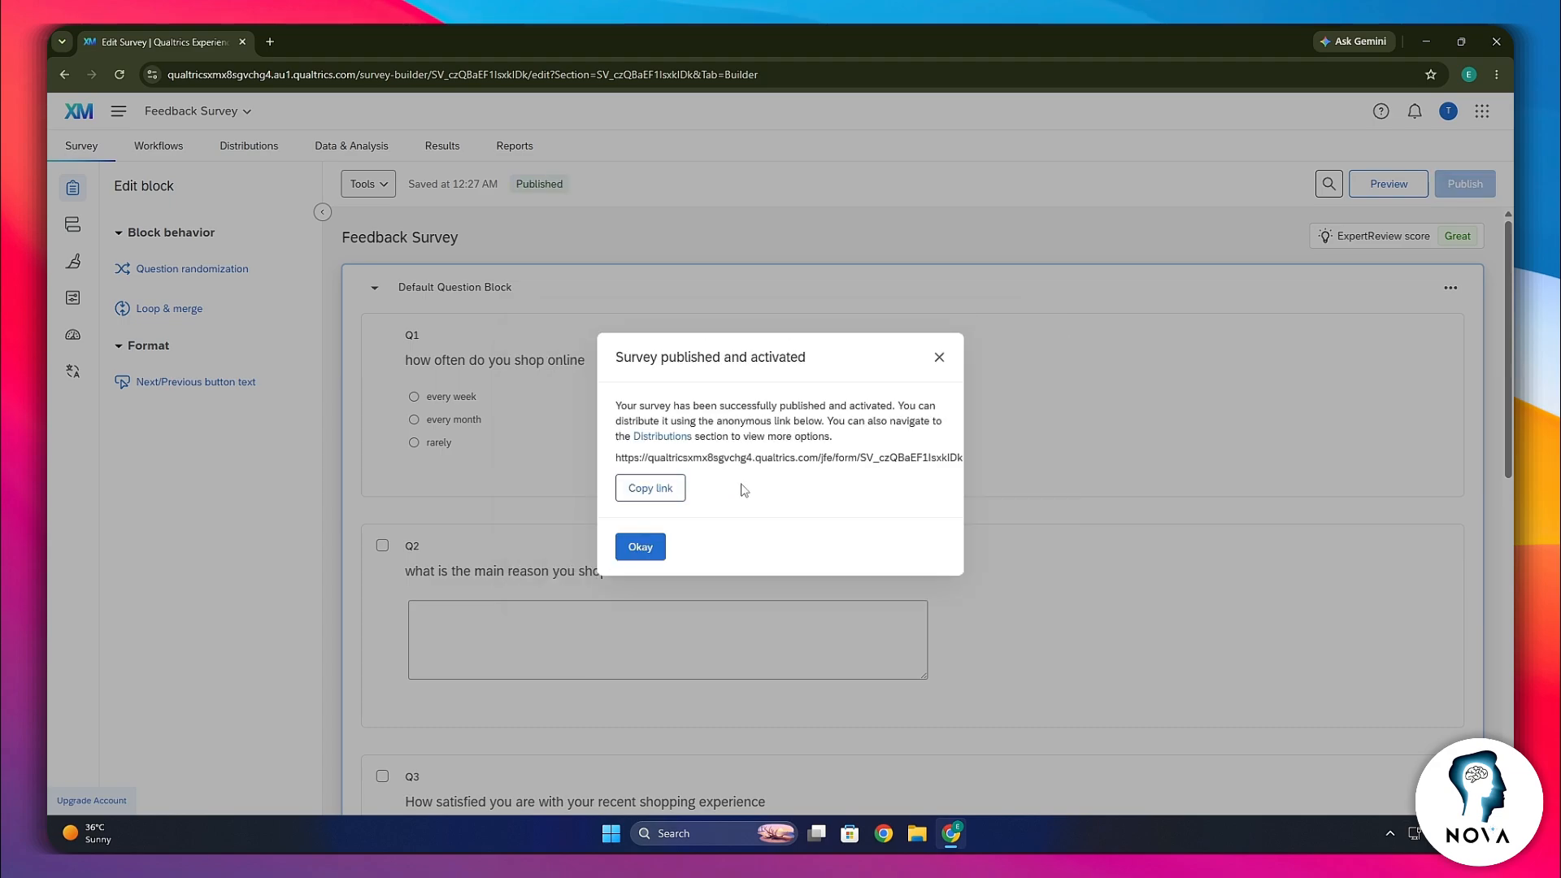
# Copy the anonymous survey link from the publication confirmation and close that confirmation
pyautogui.moveTo(615, 460); pyautogui.dragTo(959, 458)
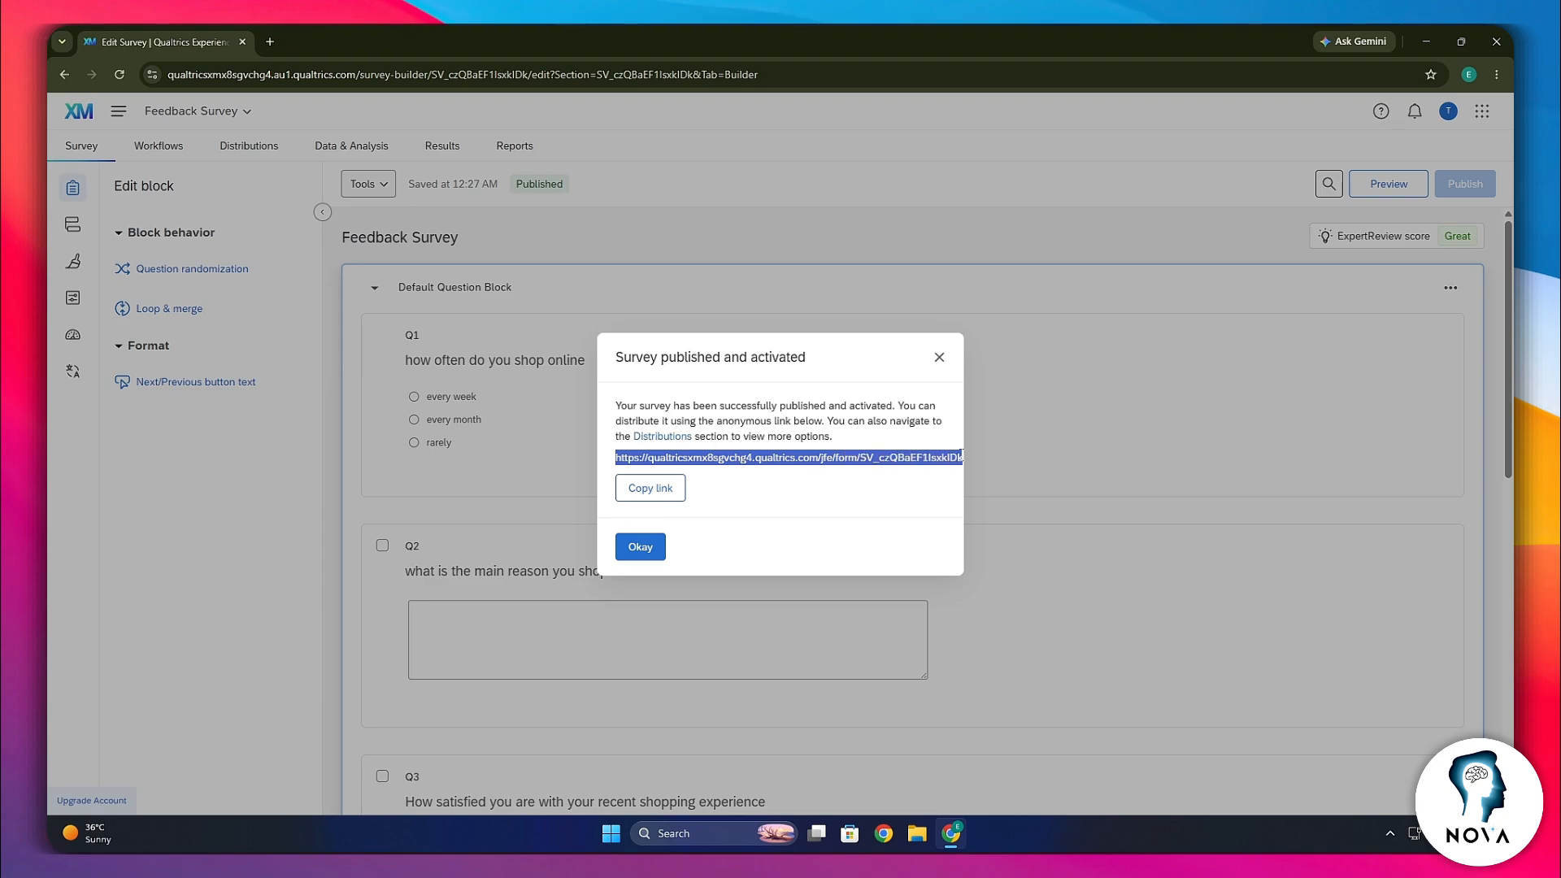
pyautogui.click(723, 491)
pyautogui.click(660, 491)
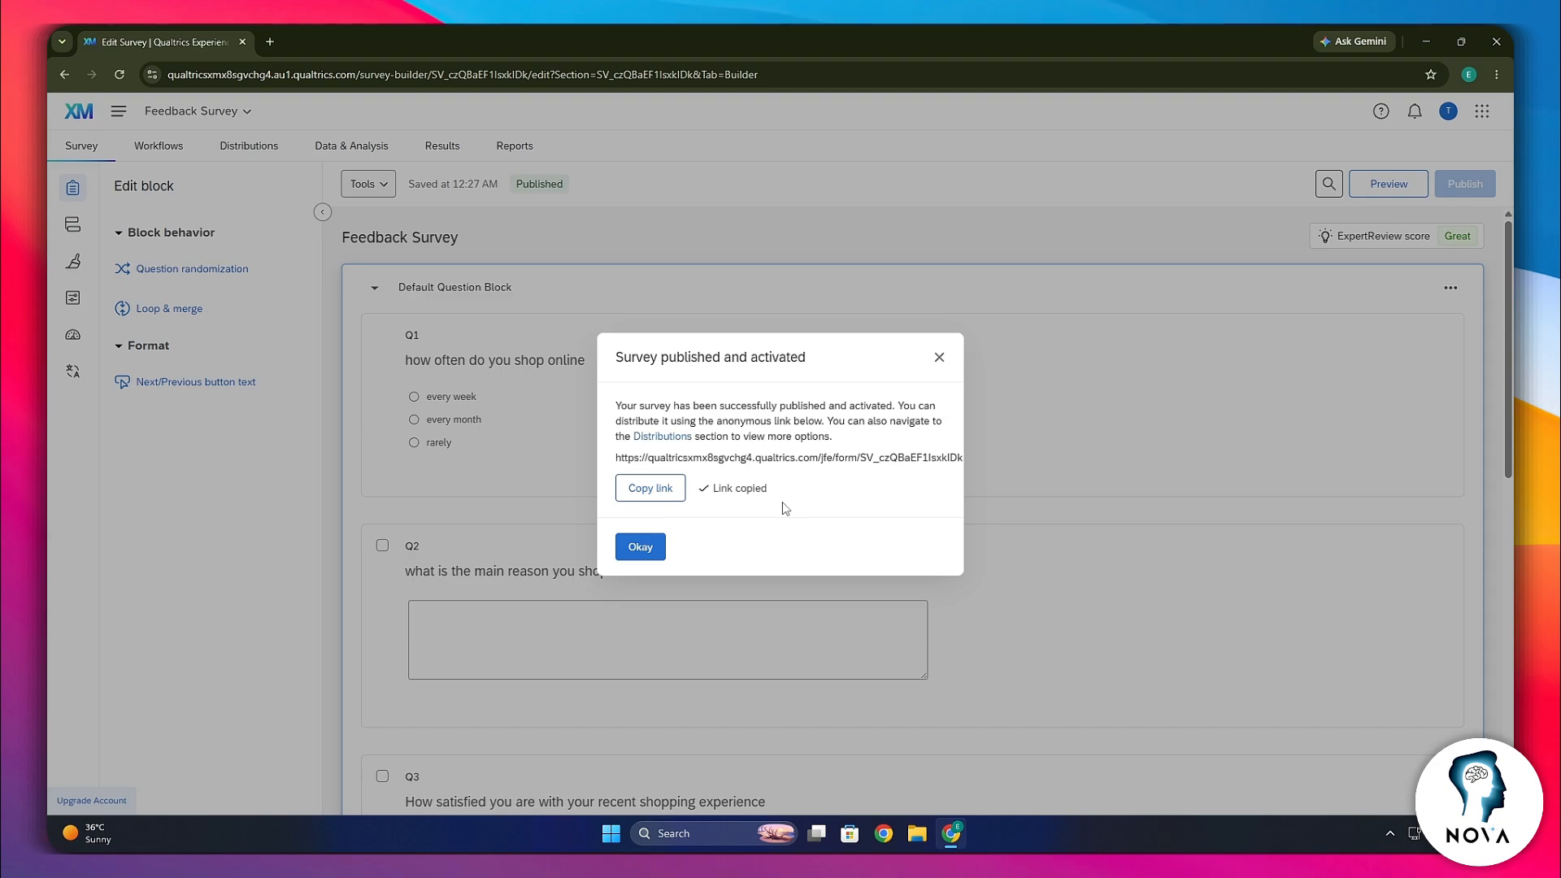
pyautogui.click(939, 357)
# View the survey's response data table and look through its export and import options and its filter options without applying any
pyautogui.click(338, 158)
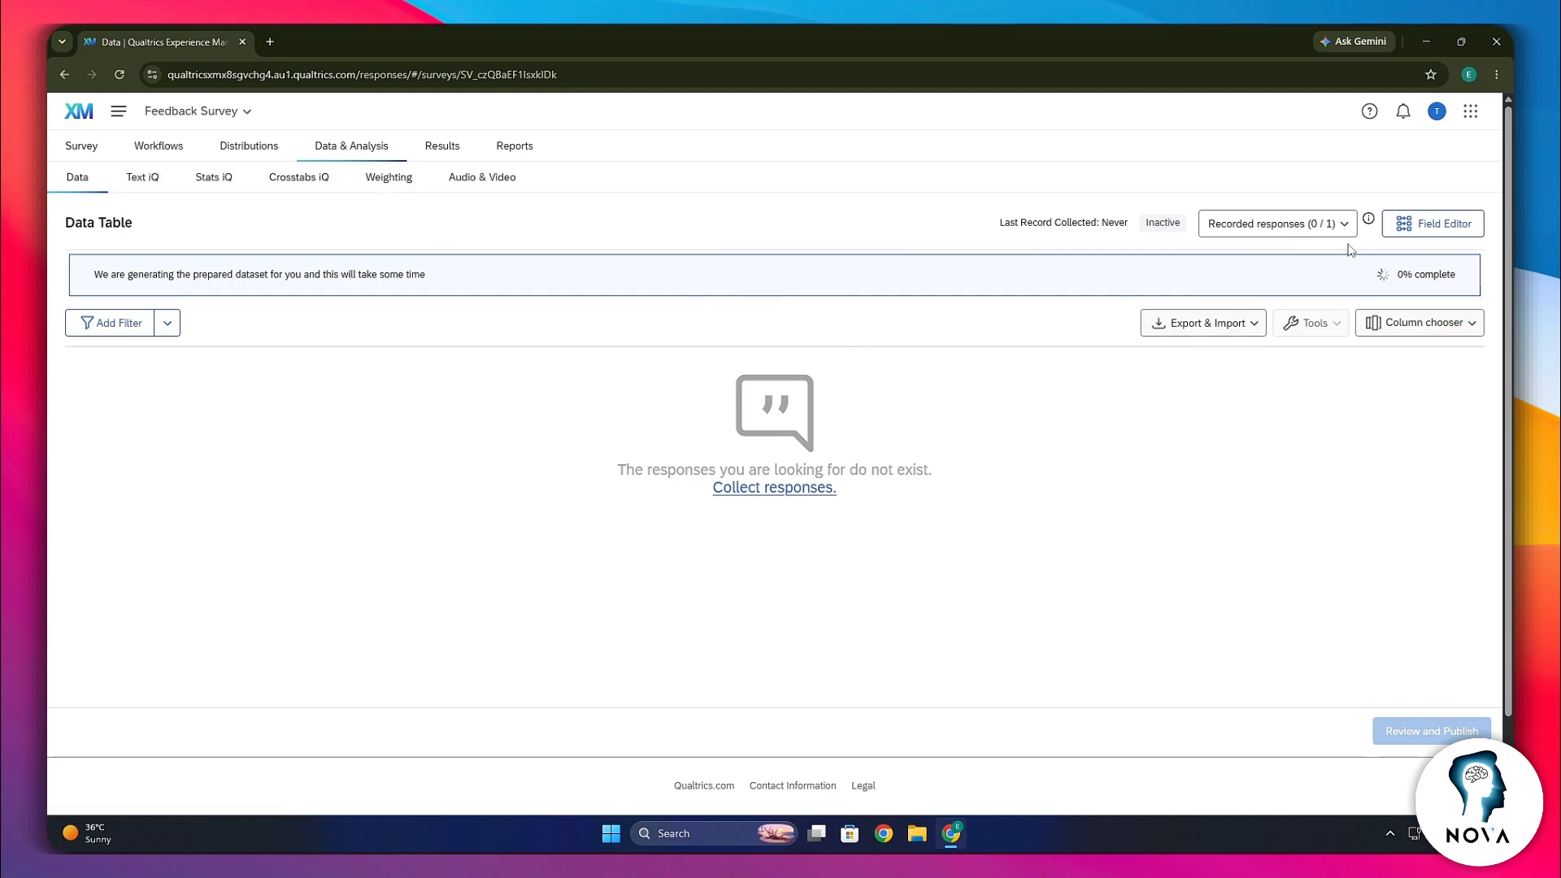
pyautogui.click(1252, 334)
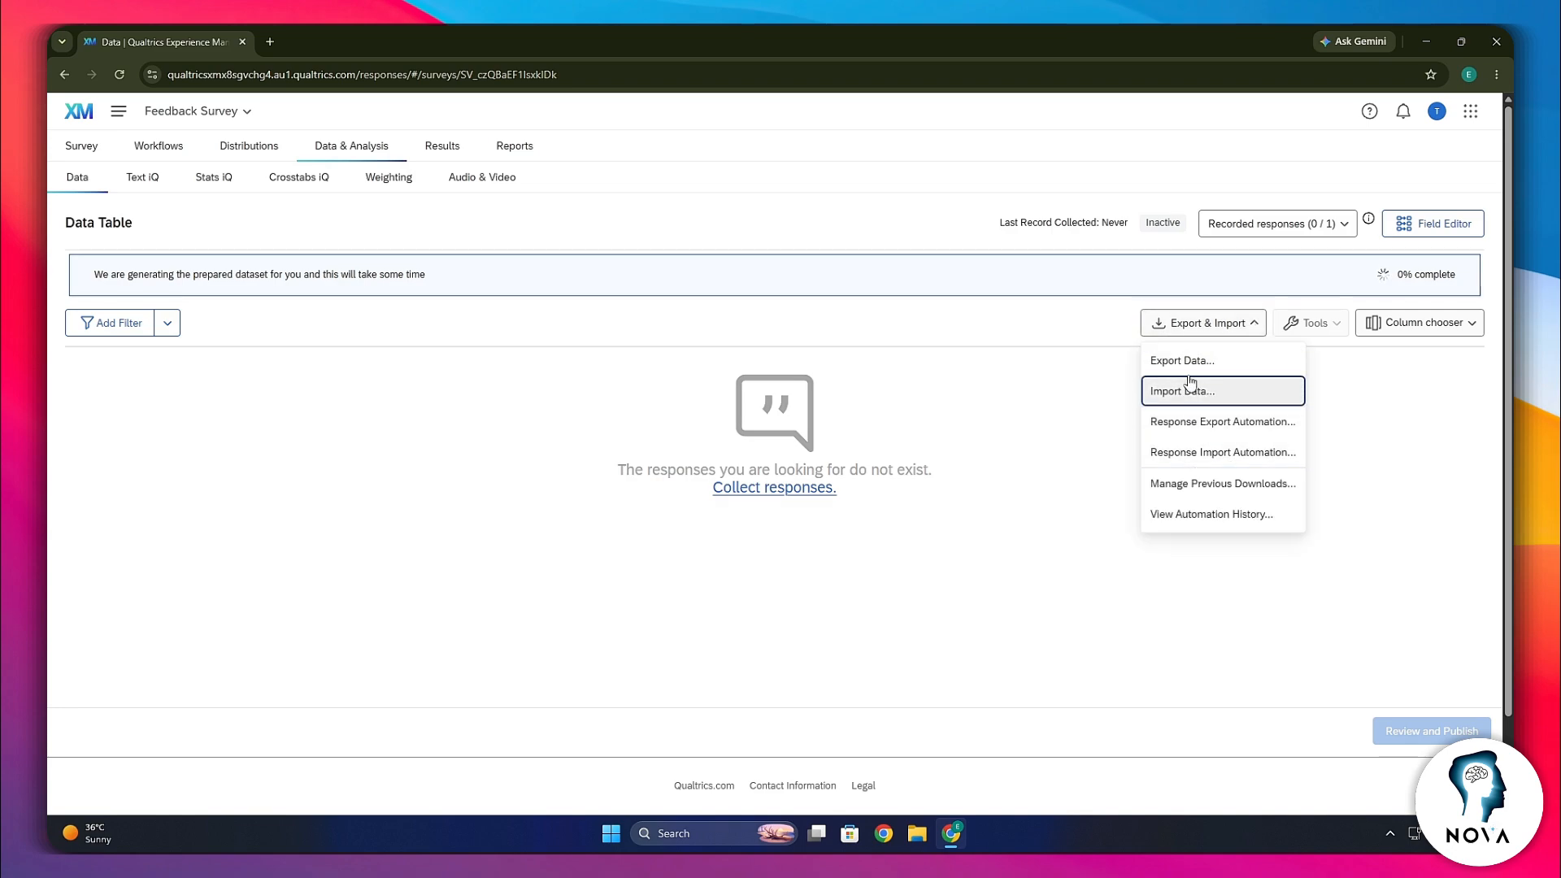
pyautogui.click(1008, 377)
pyautogui.click(169, 323)
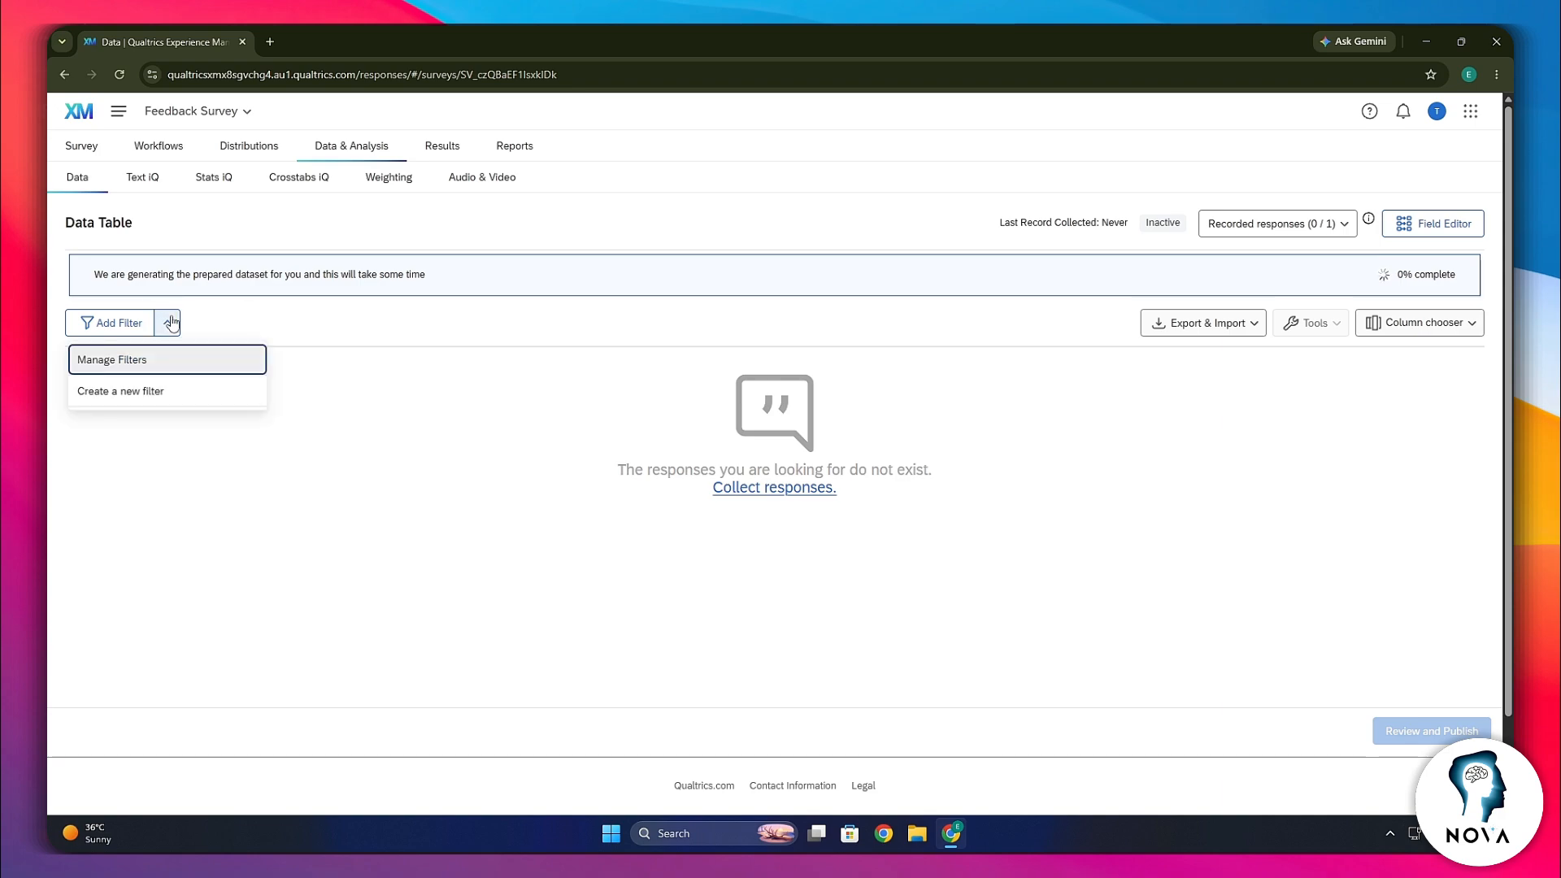
pyautogui.click(171, 323)
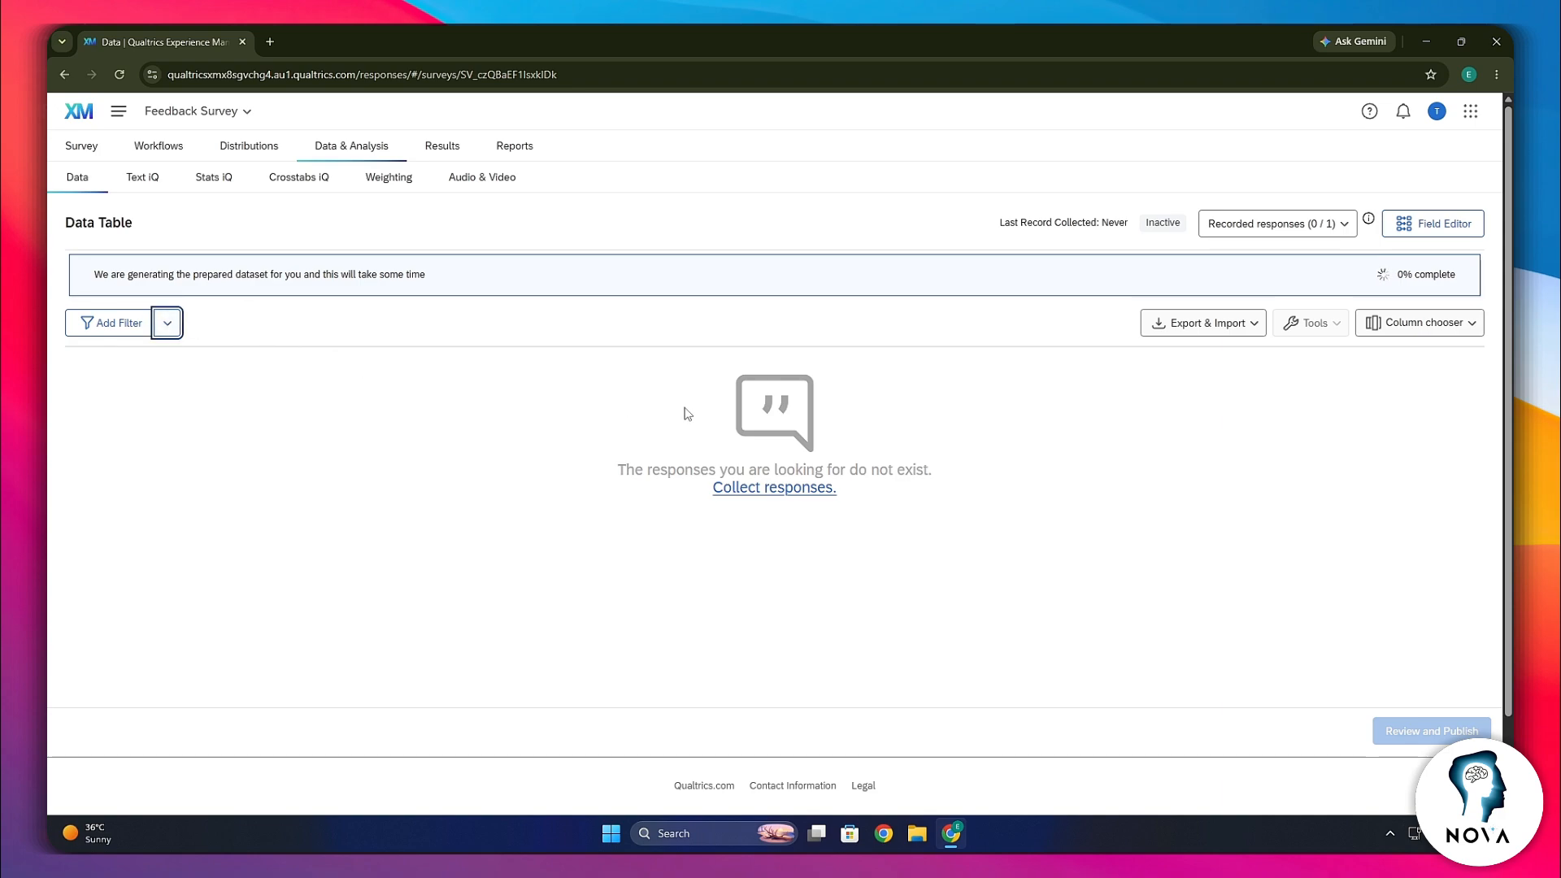
# Go back to the survey builder and review questions Q1 to Q4 and the end-of-survey message, ending at the start of the survey
pyautogui.click(85, 150)
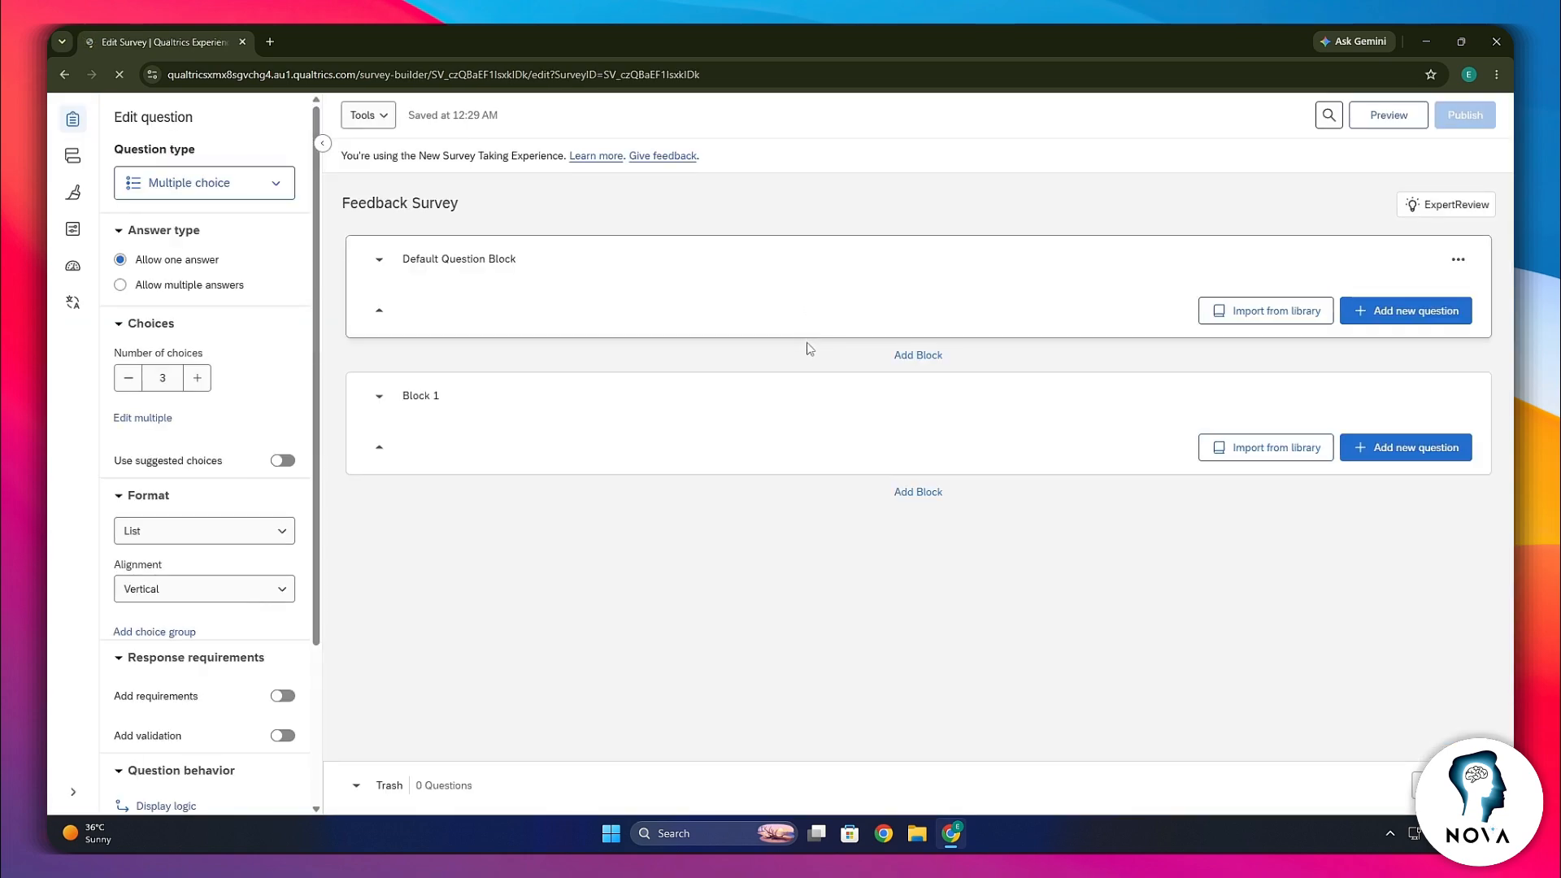
pyautogui.scroll(-4, 721, 415)
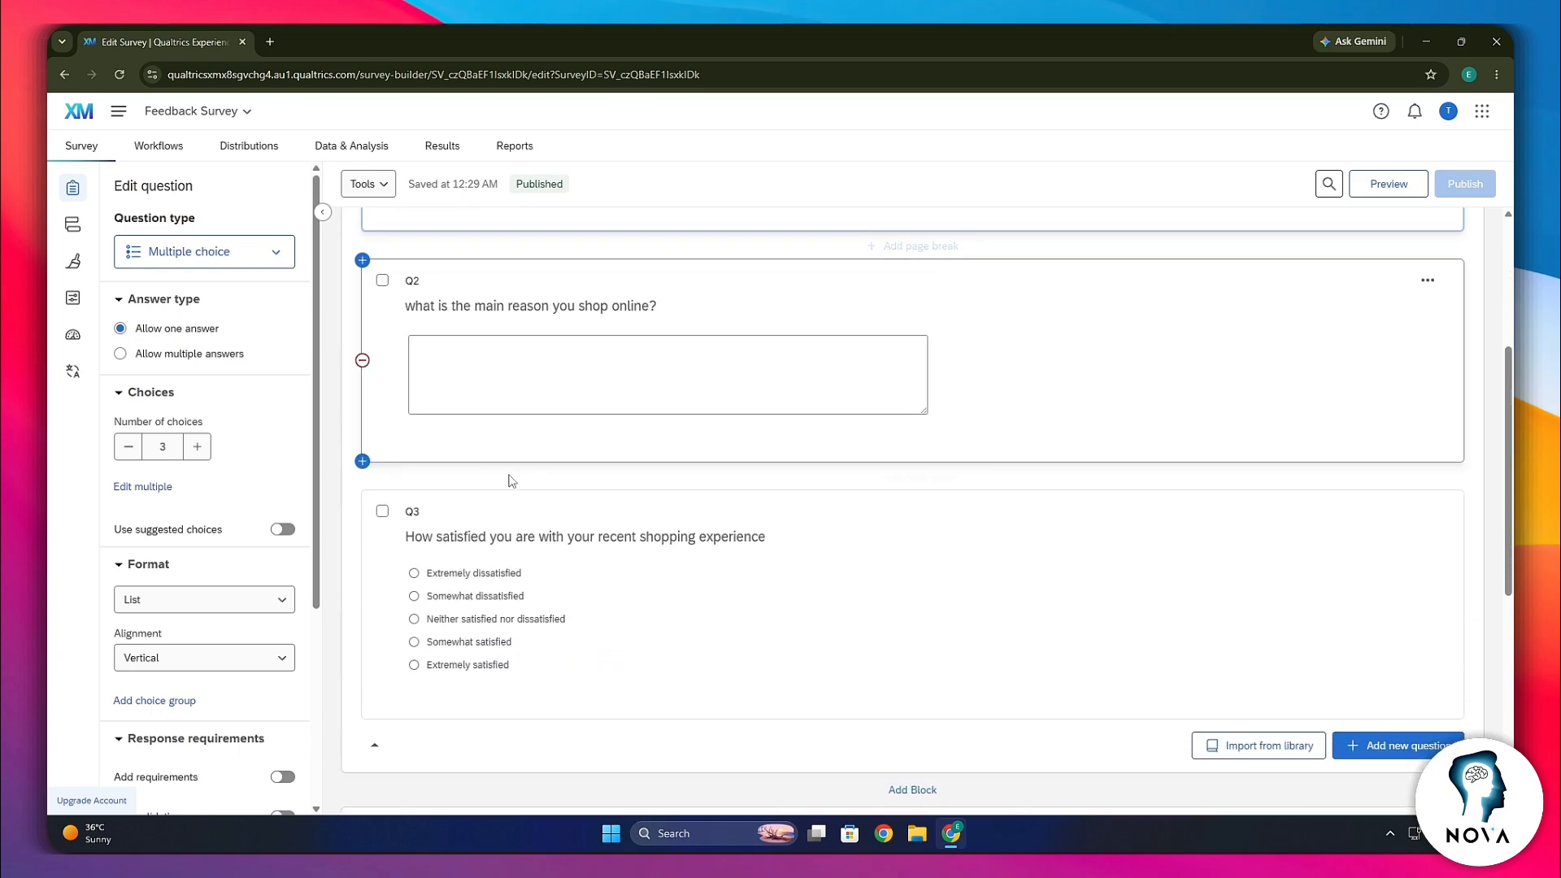
pyautogui.scroll(-5, 603, 456)
pyautogui.scroll(5, 606, 478)
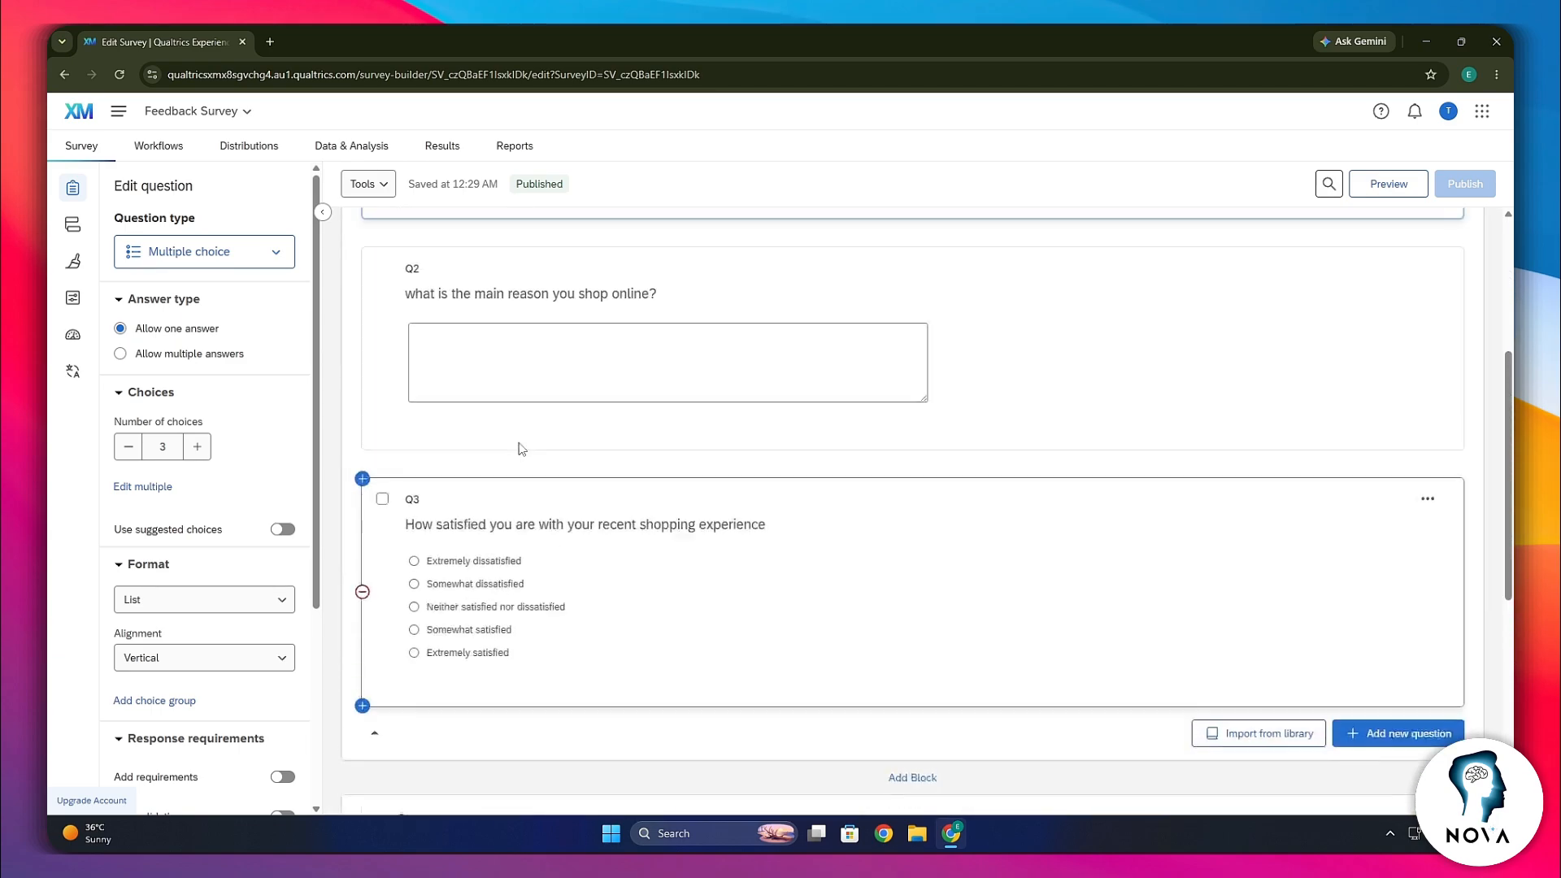
pyautogui.scroll(4, 522, 449)
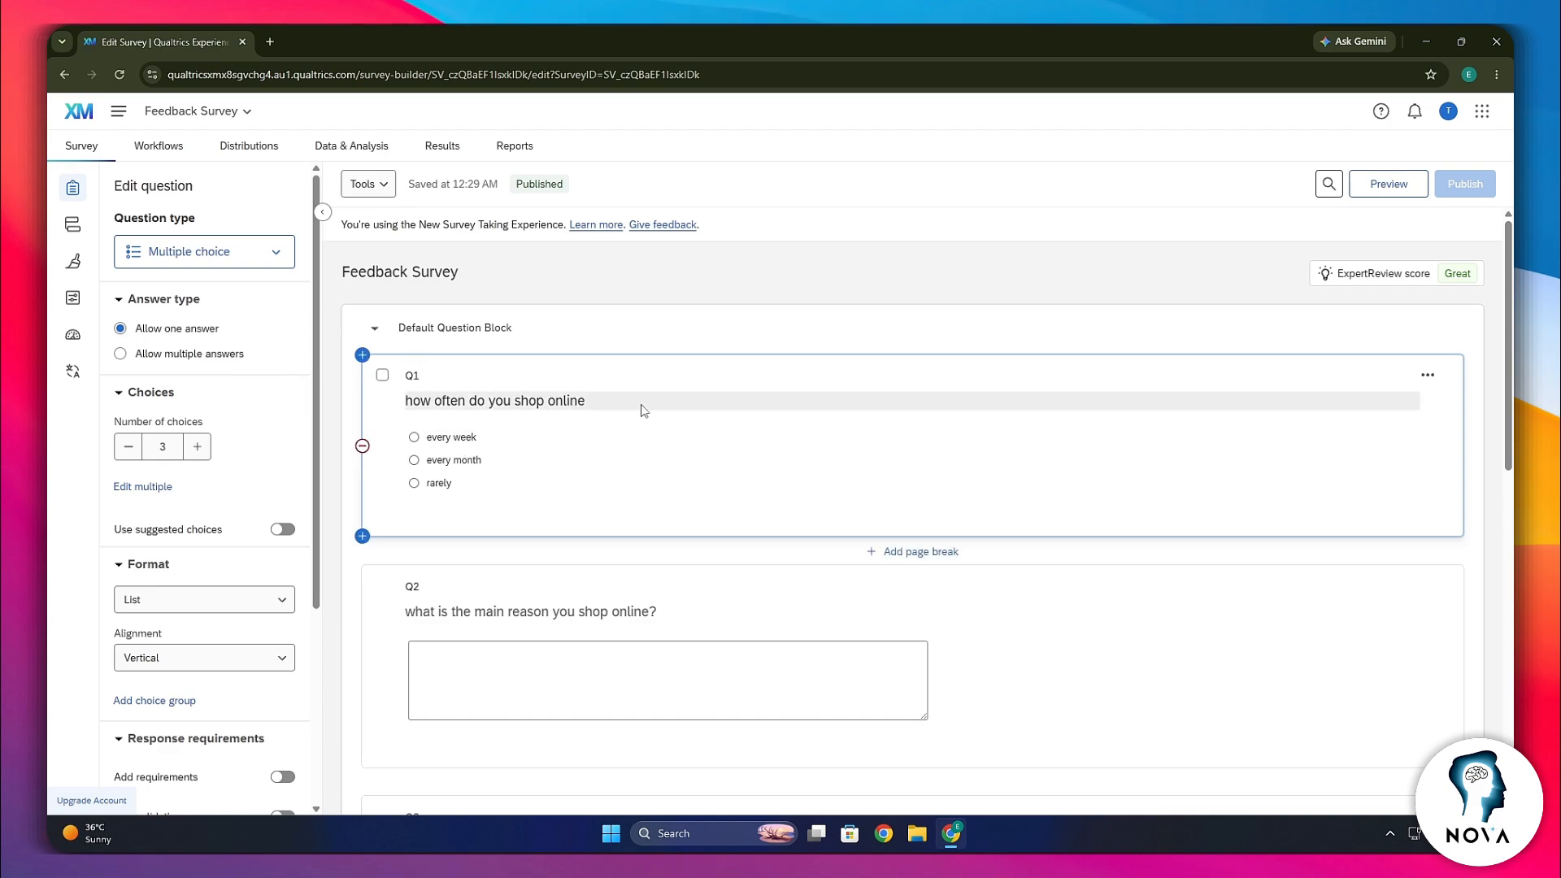
pyautogui.scroll(-3, 643, 410)
pyautogui.scroll(-1, 642, 411)
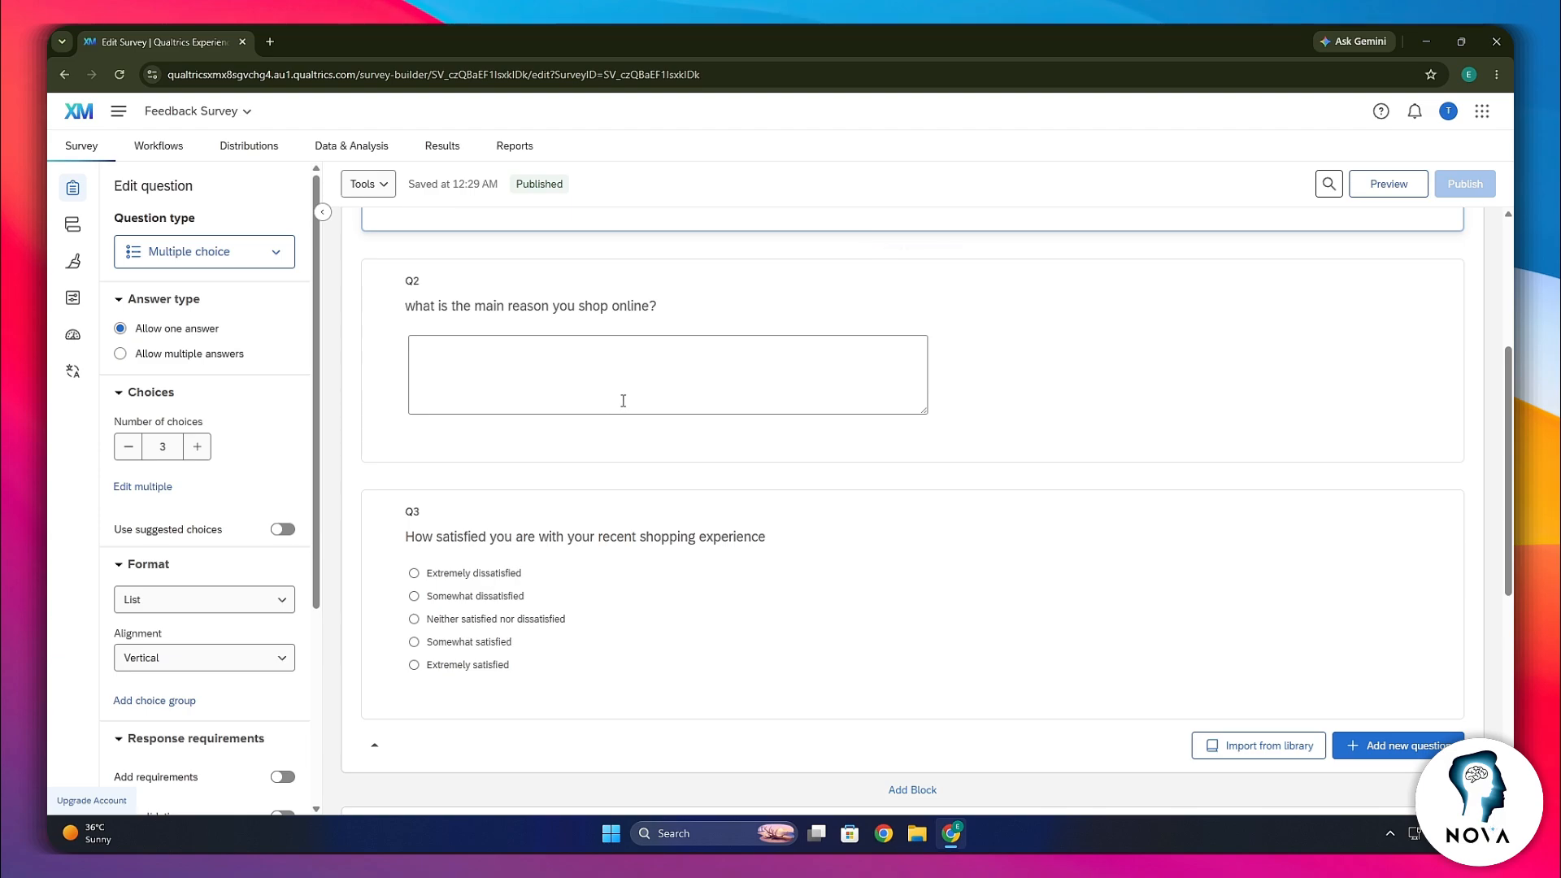
pyautogui.scroll(-3, 627, 404)
pyautogui.scroll(-3, 614, 394)
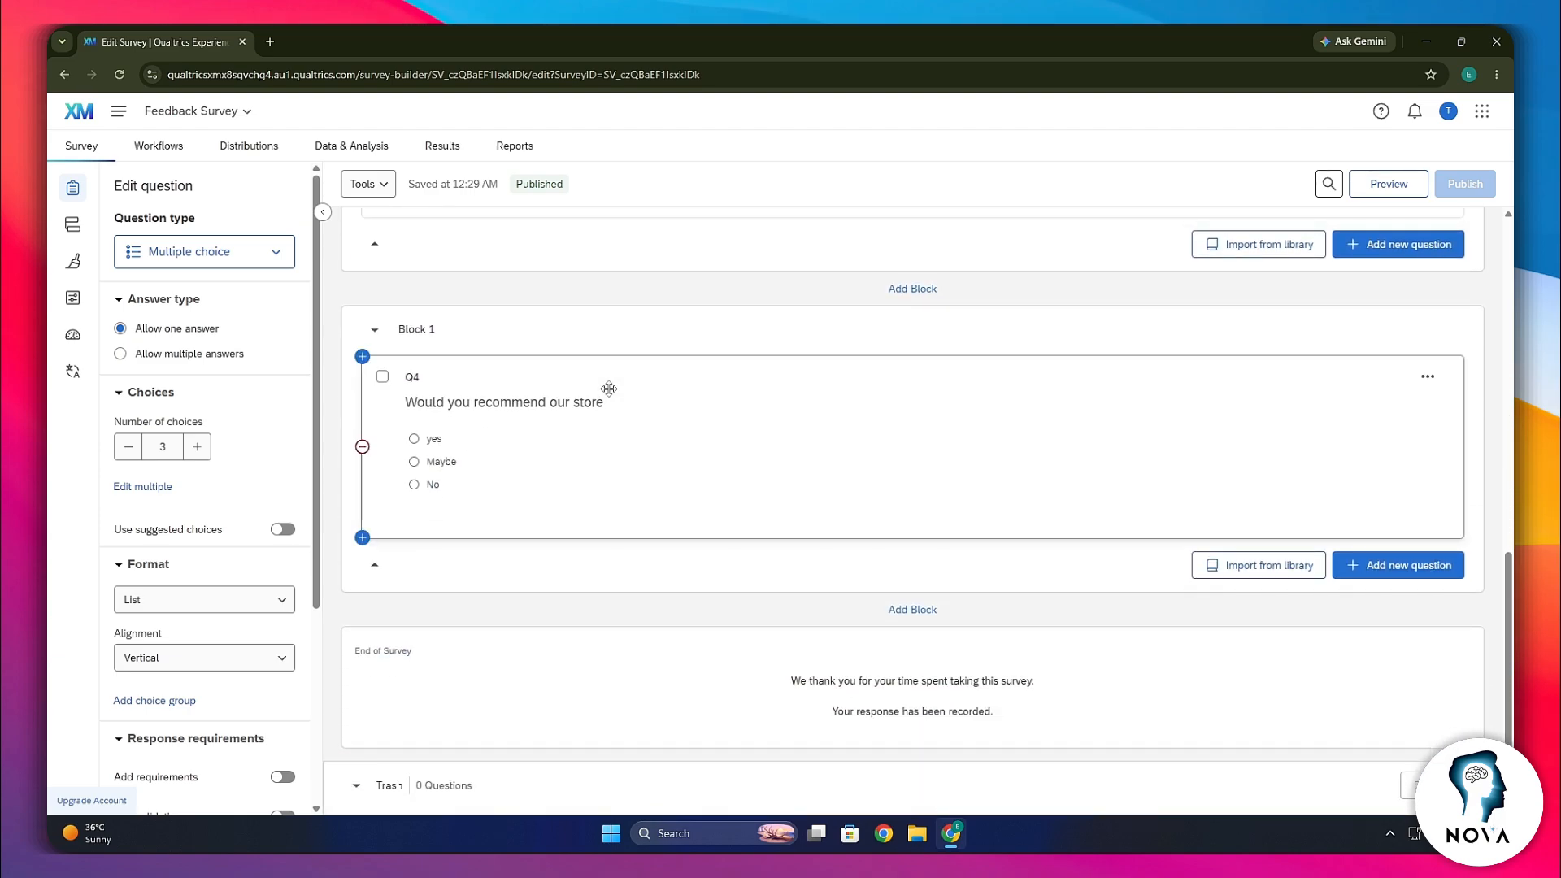
pyautogui.scroll(6, 609, 388)
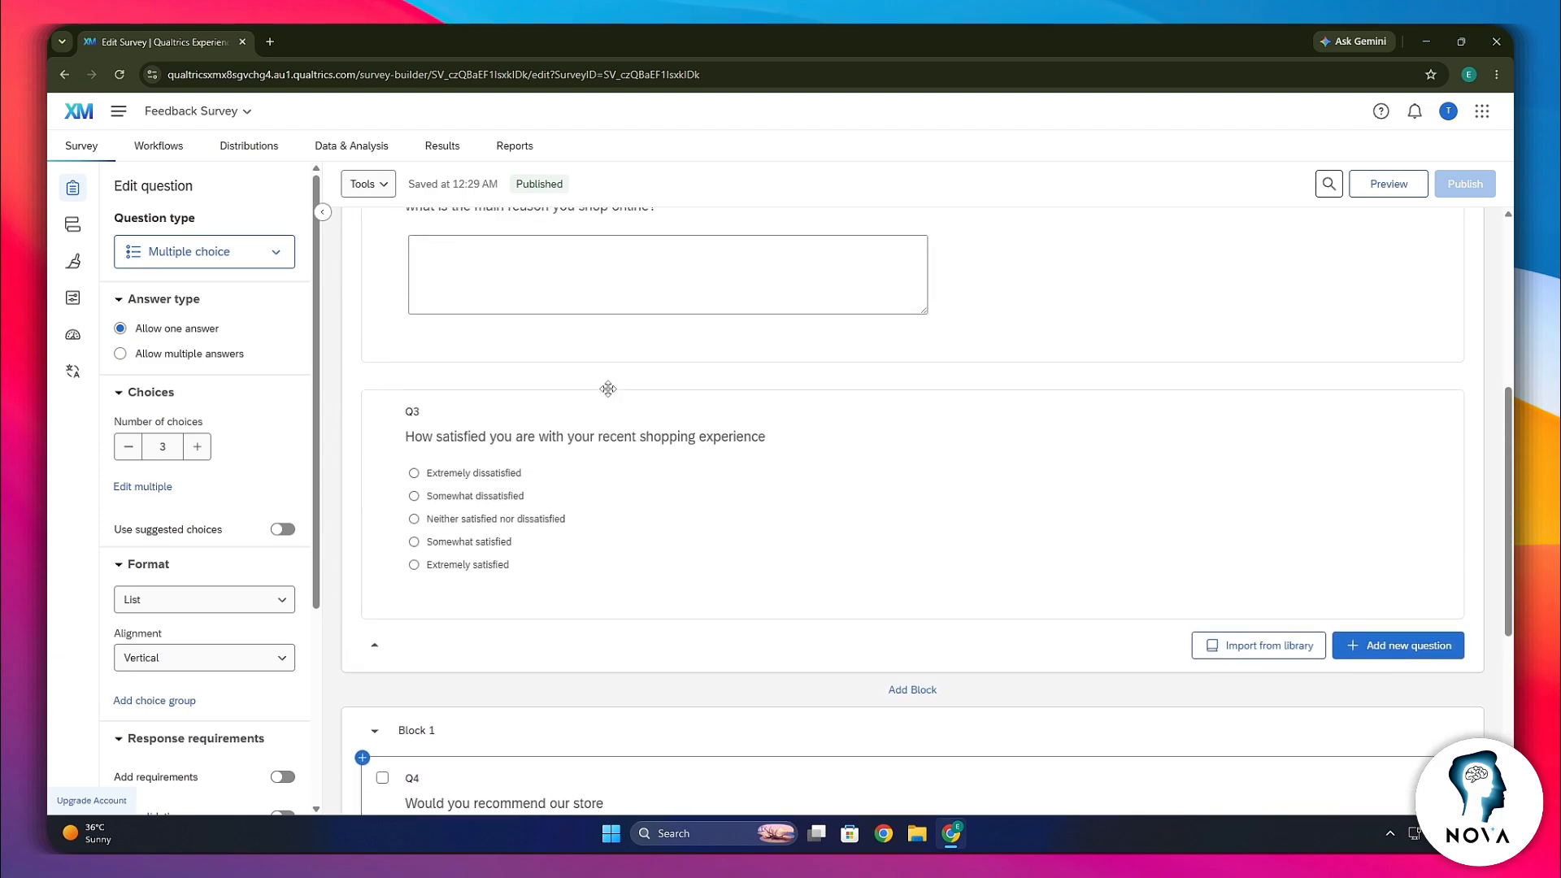
pyautogui.scroll(3, 603, 388)
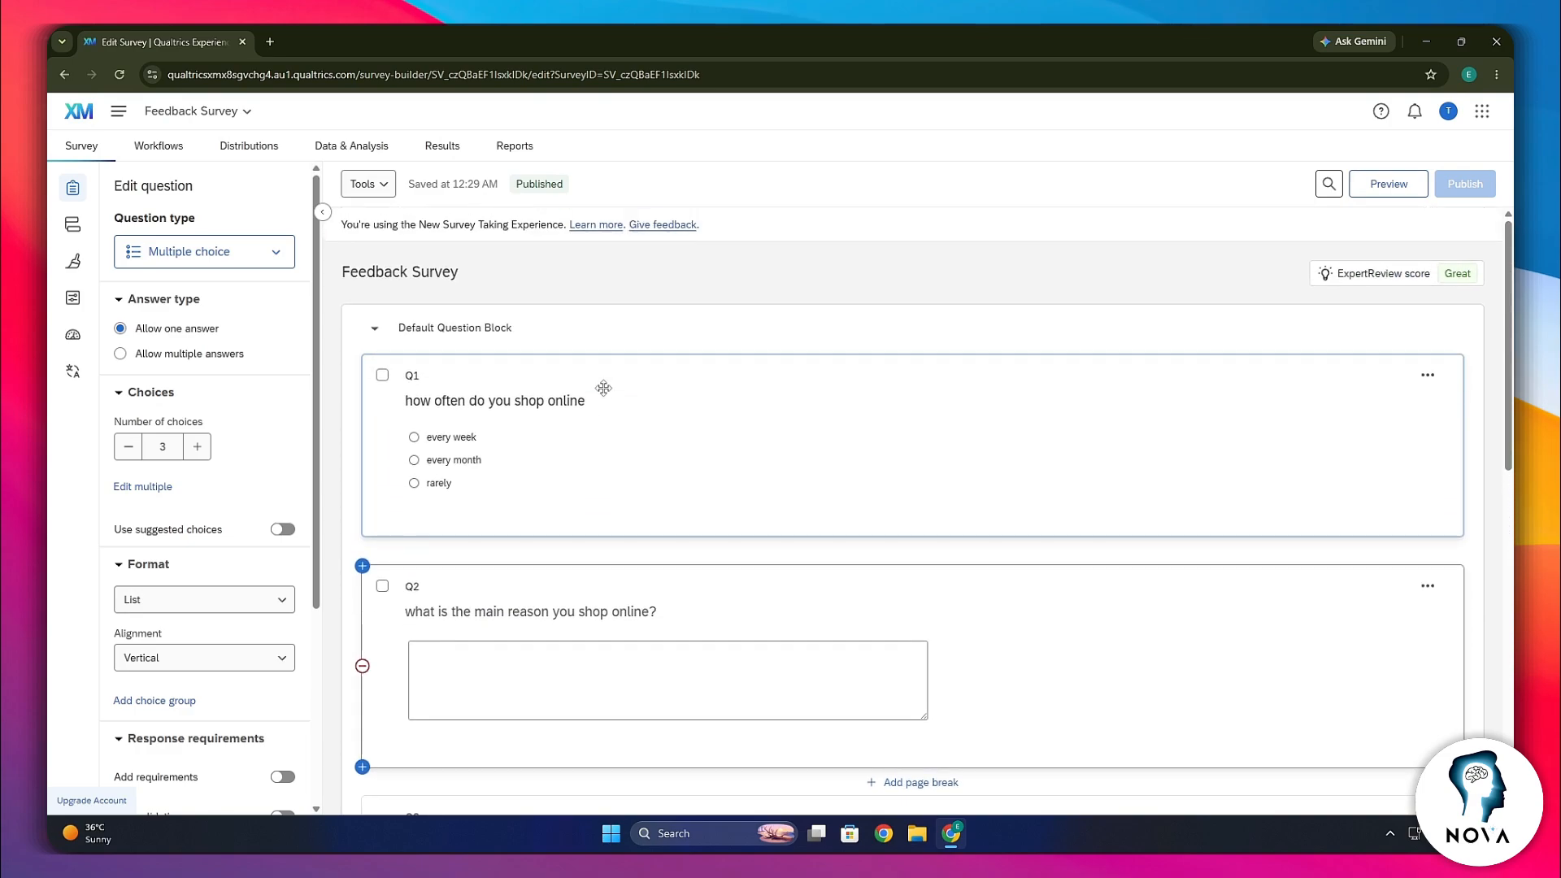